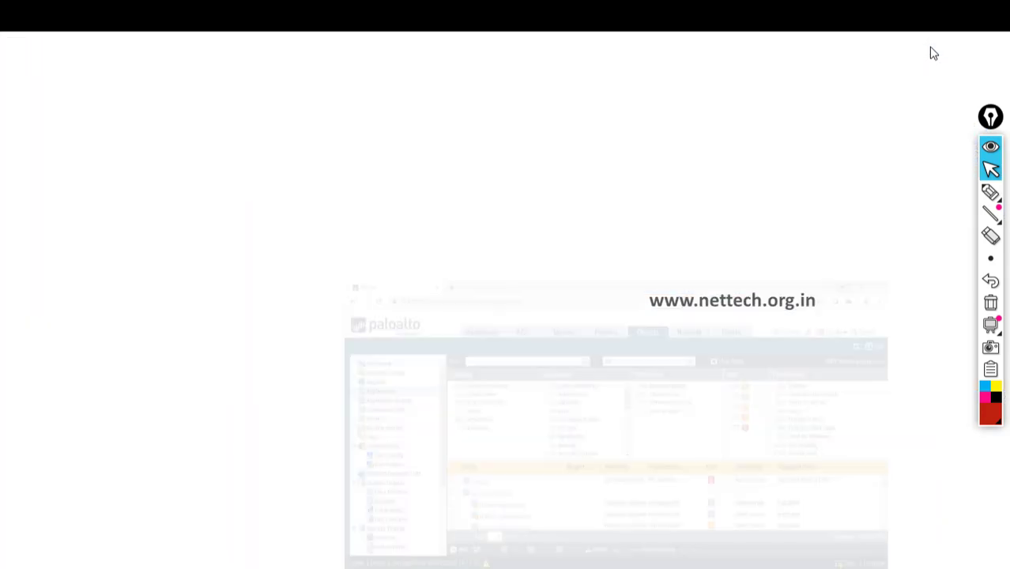
- Write the underlined heading "APP-ID" in the blank note, followed by the line "- is a traffic classification system"
{"action": "left_click_drag", "start_coordinate": [789, 198], "coordinate": [427, 105]}
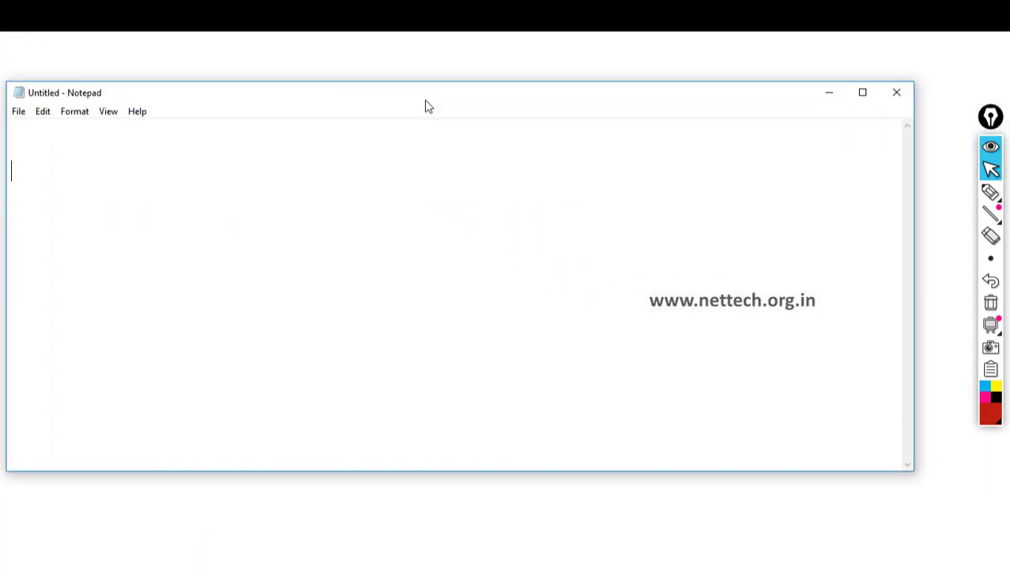
{"action": "type", "text": "APP_"}
{"action": "key", "text": "BackSpace"}
{"action": "type", "text": "-ID ======  - "}
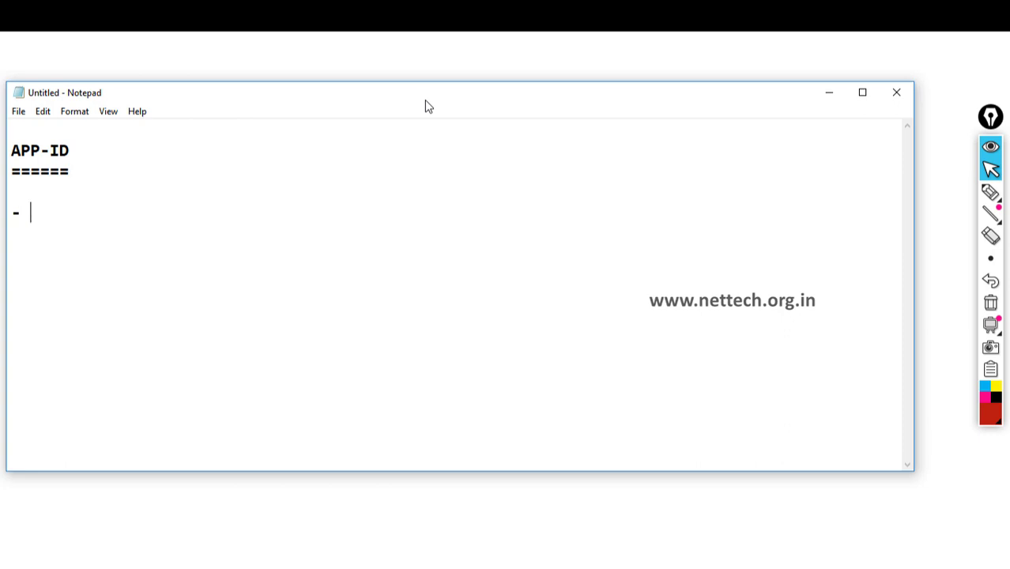
{"action": "type", "text": "is a traf"}
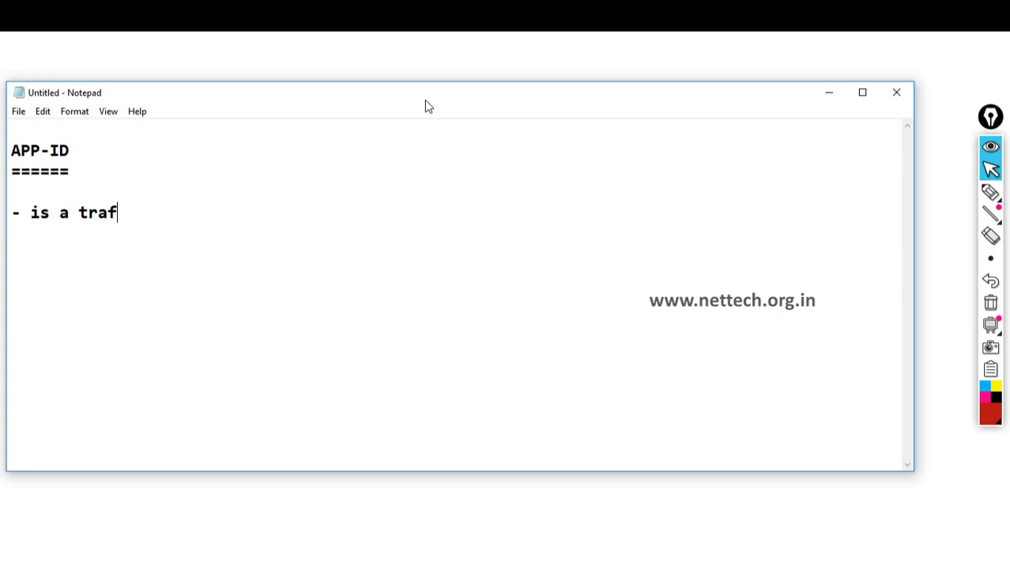
{"action": "type", "text": "fic class"}
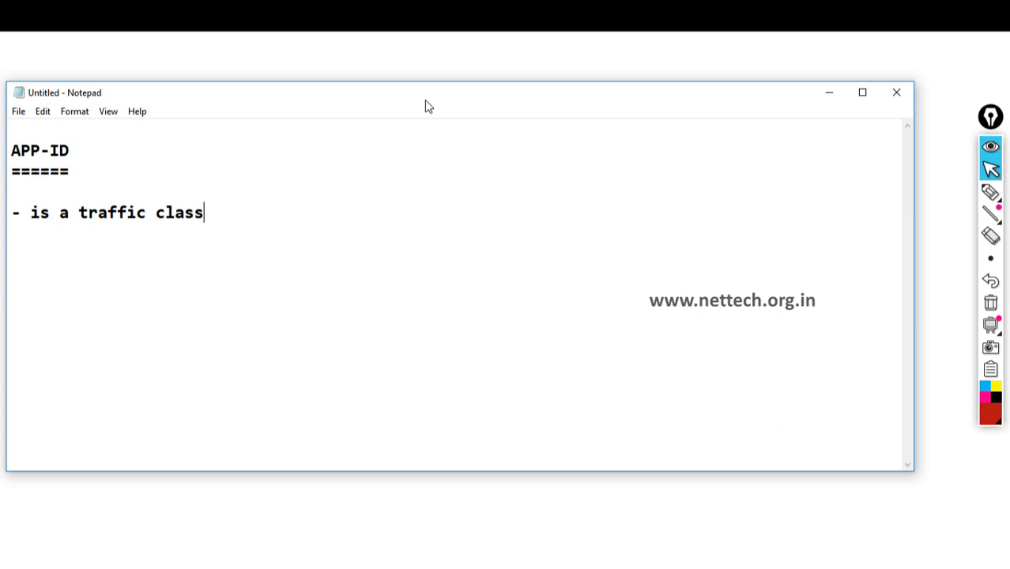
{"action": "type", "text": "ification"}
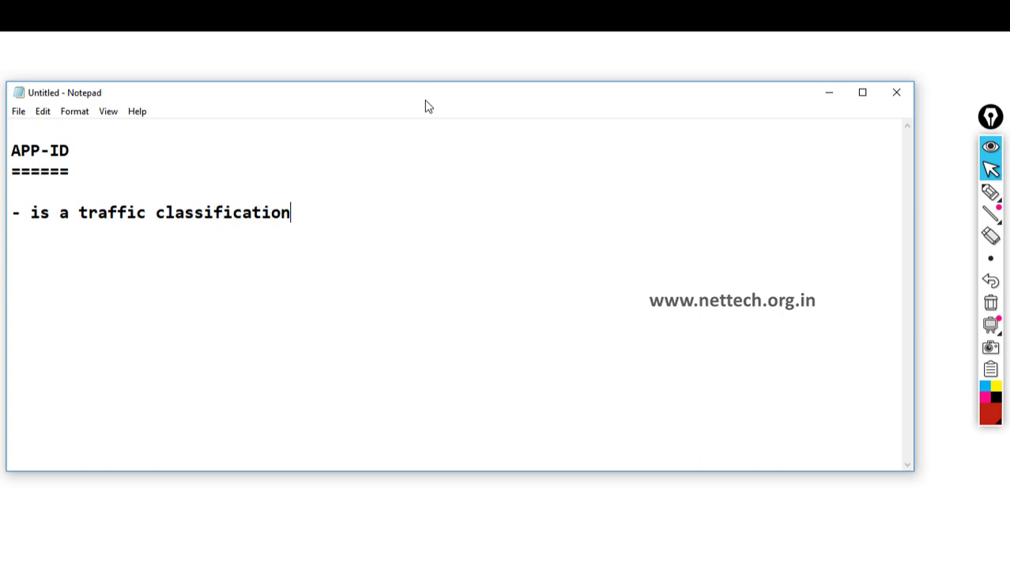
{"action": "type", "text": " system"}
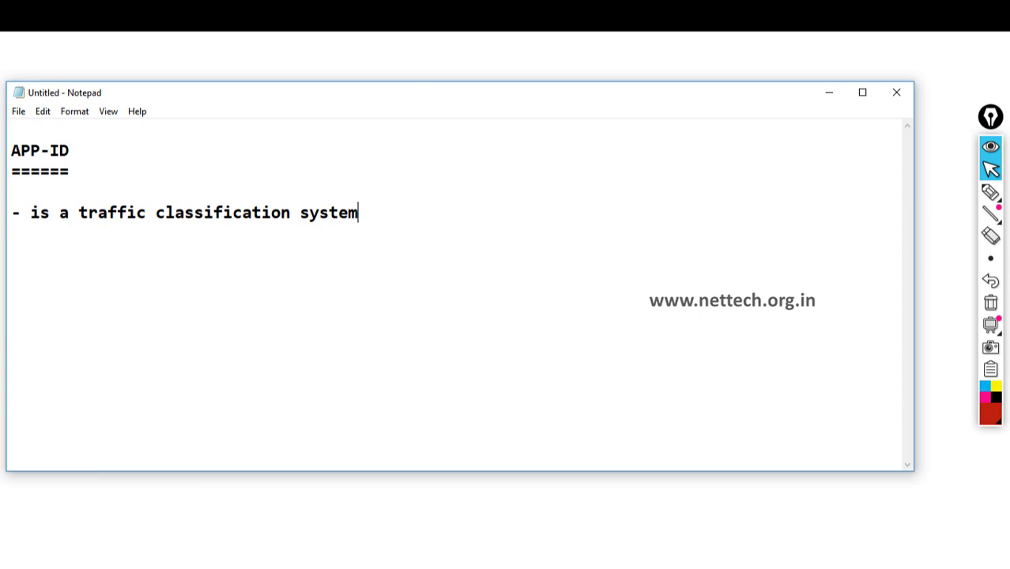
- Draw the first two fields of a packet diagram with the red pen above the note line, labelled "IP" and "TCP/UDP"
{"action": "mouse_move", "coordinate": [988, 195]}
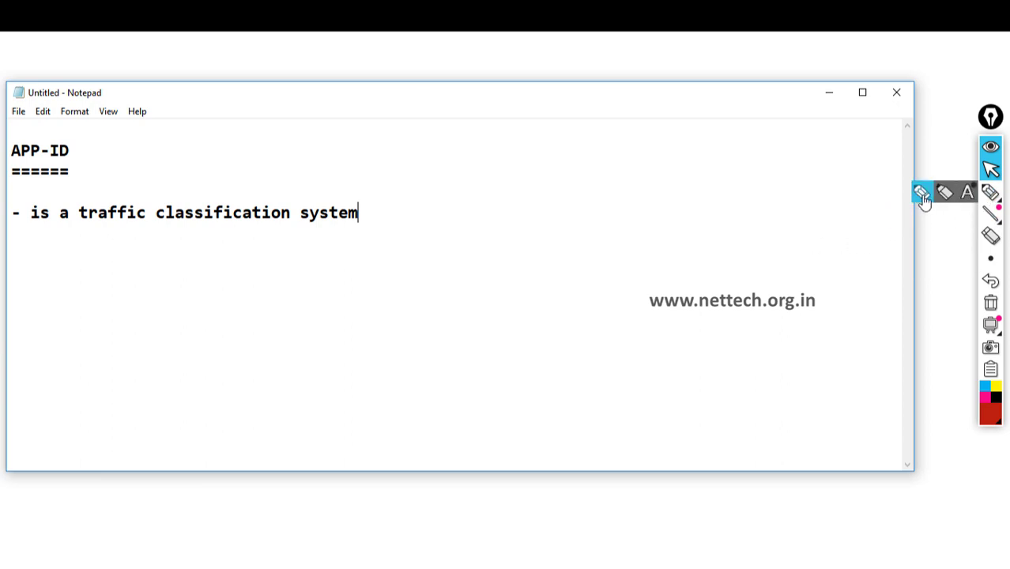
{"action": "left_click", "coordinate": [922, 194]}
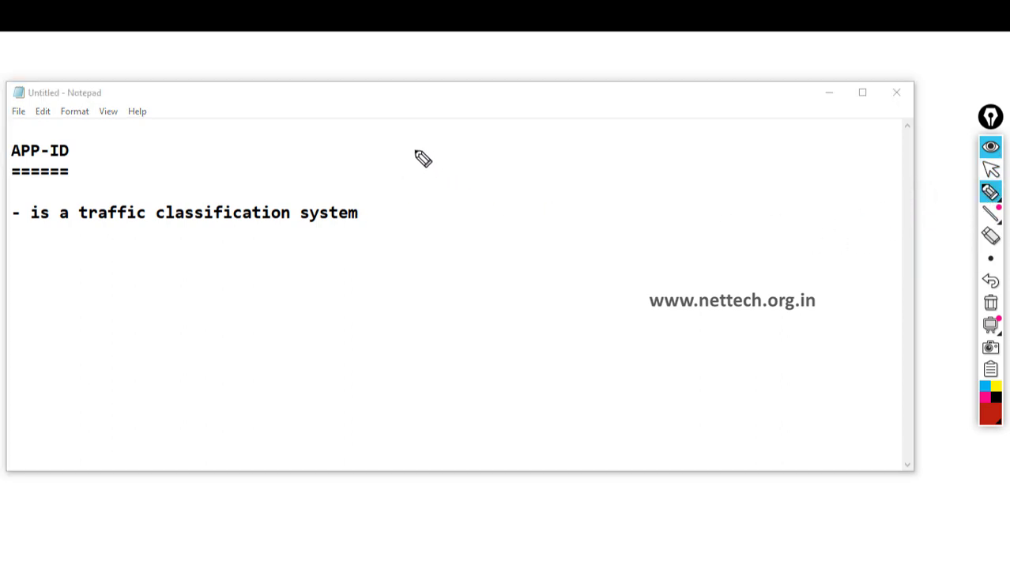
{"action": "left_click_drag", "start_coordinate": [419, 124], "coordinate": [426, 169]}
{"action": "left_click_drag", "start_coordinate": [427, 123], "coordinate": [611, 120]}
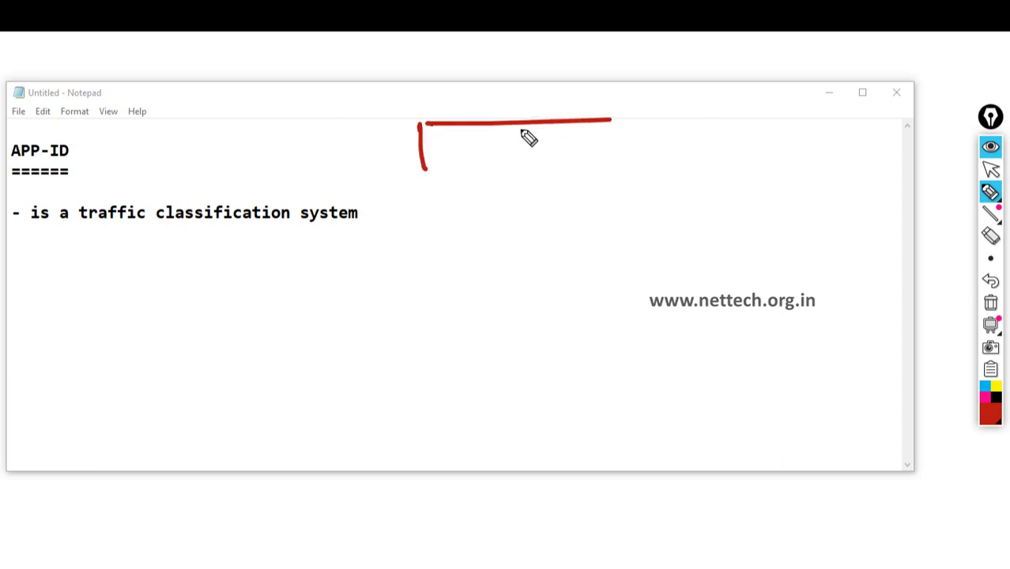
{"action": "mouse_move", "coordinate": [453, 133]}
{"action": "left_mouse_down"}
{"action": "mouse_move", "coordinate": [452, 155]}
{"action": "mouse_move", "coordinate": [466, 158]}
{"action": "mouse_move", "coordinate": [467, 147]}
{"action": "mouse_move", "coordinate": [518, 171]}
{"action": "mouse_move", "coordinate": [555, 139]}
{"action": "mouse_move", "coordinate": [544, 157]}
{"action": "left_mouse_up"}
{"action": "left_click_drag", "start_coordinate": [579, 141], "coordinate": [592, 156]}
{"action": "left_click_drag", "start_coordinate": [592, 141], "coordinate": [601, 155]}
{"action": "left_click_drag", "start_coordinate": [630, 141], "coordinate": [647, 147]}
{"action": "mouse_move", "coordinate": [655, 136]}
{"action": "left_mouse_down"}
{"action": "mouse_move", "coordinate": [659, 151]}
{"action": "mouse_move", "coordinate": [671, 150]}
{"action": "left_mouse_up"}
{"action": "left_click_drag", "start_coordinate": [680, 139], "coordinate": [698, 144]}
{"action": "mouse_move", "coordinate": [619, 123]}
{"action": "left_mouse_down"}
{"action": "mouse_move", "coordinate": [721, 123]}
{"action": "mouse_move", "coordinate": [716, 170]}
{"action": "left_mouse_up"}
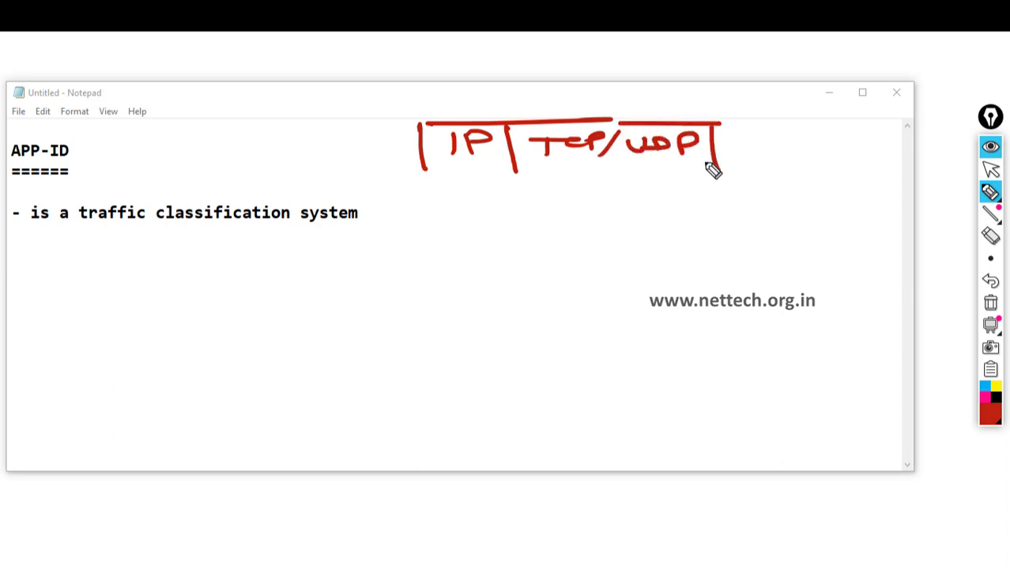
- Close the lower edge of the packet diagram and add a third field labelled "Data"
{"action": "left_click_drag", "start_coordinate": [439, 179], "coordinate": [783, 176]}
{"action": "mouse_move", "coordinate": [723, 124]}
{"action": "left_mouse_down"}
{"action": "mouse_move", "coordinate": [861, 127]}
{"action": "mouse_move", "coordinate": [785, 171]}
{"action": "left_mouse_up"}
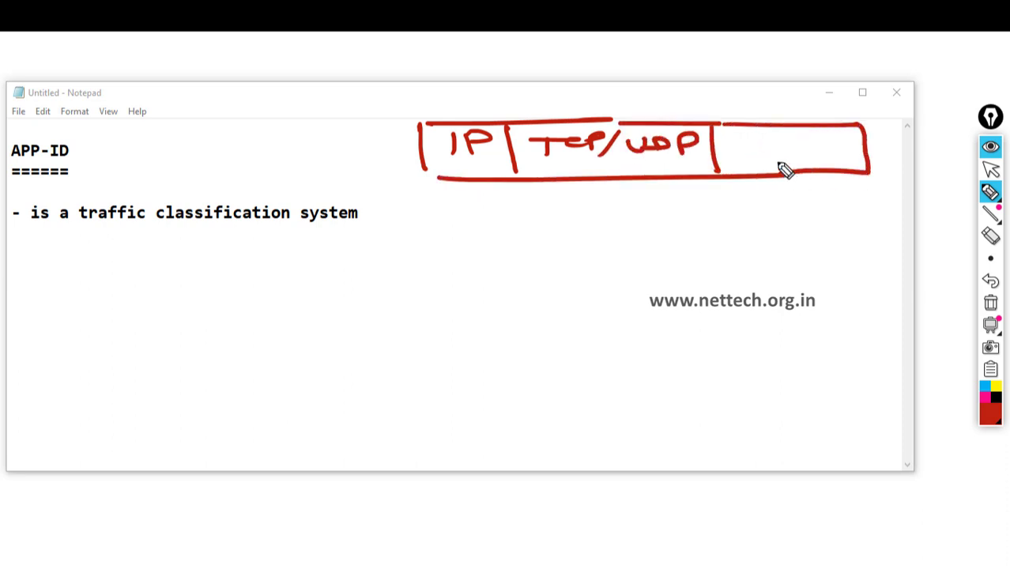
{"action": "left_click_drag", "start_coordinate": [737, 145], "coordinate": [738, 161]}
{"action": "left_click_drag", "start_coordinate": [737, 145], "coordinate": [740, 159]}
{"action": "left_click_drag", "start_coordinate": [760, 155], "coordinate": [805, 157]}
{"action": "left_click_drag", "start_coordinate": [799, 150], "coordinate": [837, 147]}
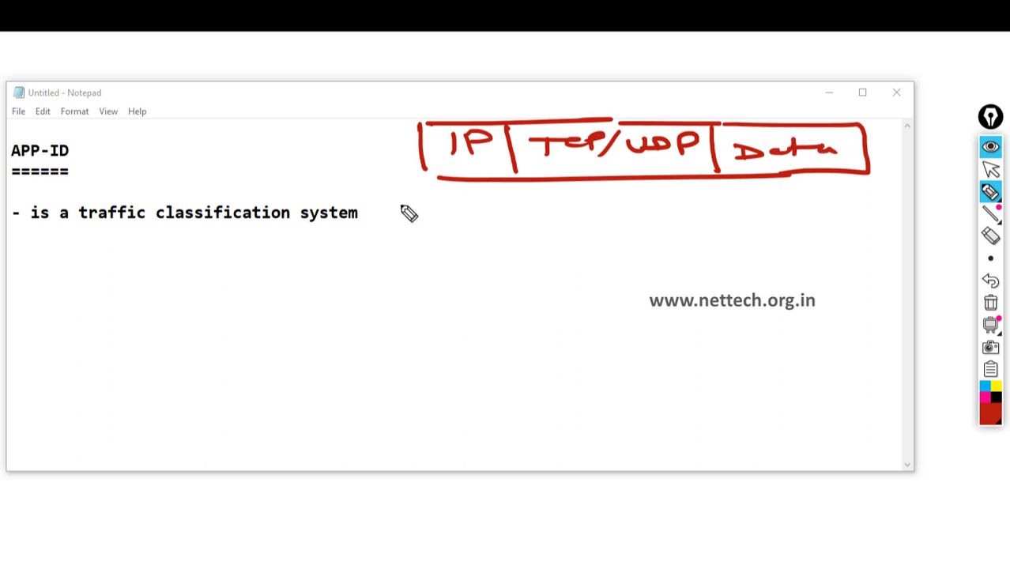
- Label the IP field "L3" and the TCP/UDP field "L4" below the packet diagram, and circle both labels
{"action": "left_click_drag", "start_coordinate": [401, 191], "coordinate": [438, 207]}
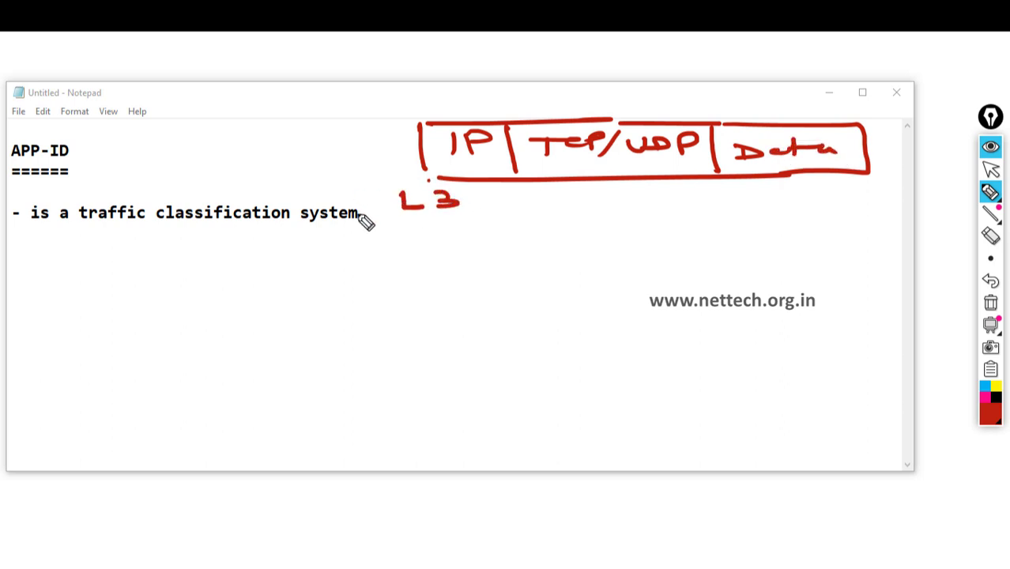
{"action": "left_click_drag", "start_coordinate": [360, 213], "coordinate": [431, 182]}
{"action": "mouse_move", "coordinate": [564, 193]}
{"action": "left_mouse_down"}
{"action": "mouse_move", "coordinate": [580, 211]}
{"action": "mouse_move", "coordinate": [598, 198]}
{"action": "mouse_move", "coordinate": [559, 208]}
{"action": "mouse_move", "coordinate": [617, 181]}
{"action": "left_mouse_up"}
- Handwrite "DST Port Add" beneath the circled L4 label and underline it
{"action": "left_click", "coordinate": [531, 251]}
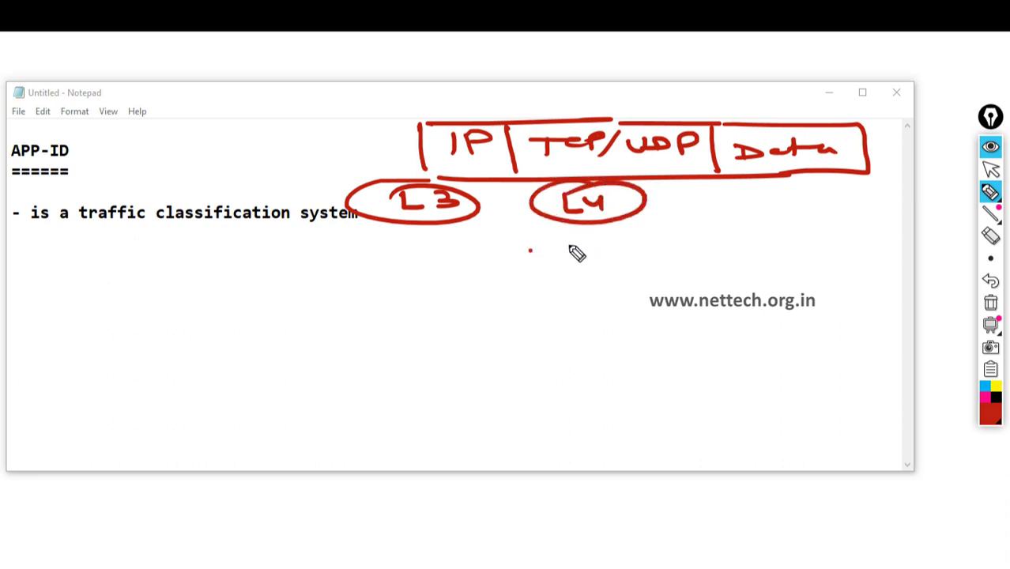
{"action": "left_click_drag", "start_coordinate": [525, 252], "coordinate": [630, 247]}
{"action": "left_click_drag", "start_coordinate": [554, 273], "coordinate": [558, 297]}
{"action": "mouse_move", "coordinate": [552, 277]}
{"action": "left_mouse_down"}
{"action": "mouse_move", "coordinate": [638, 289]}
{"action": "mouse_move", "coordinate": [579, 318]}
{"action": "mouse_move", "coordinate": [684, 305]}
{"action": "left_mouse_up"}
{"action": "left_click_drag", "start_coordinate": [597, 325], "coordinate": [674, 317]}
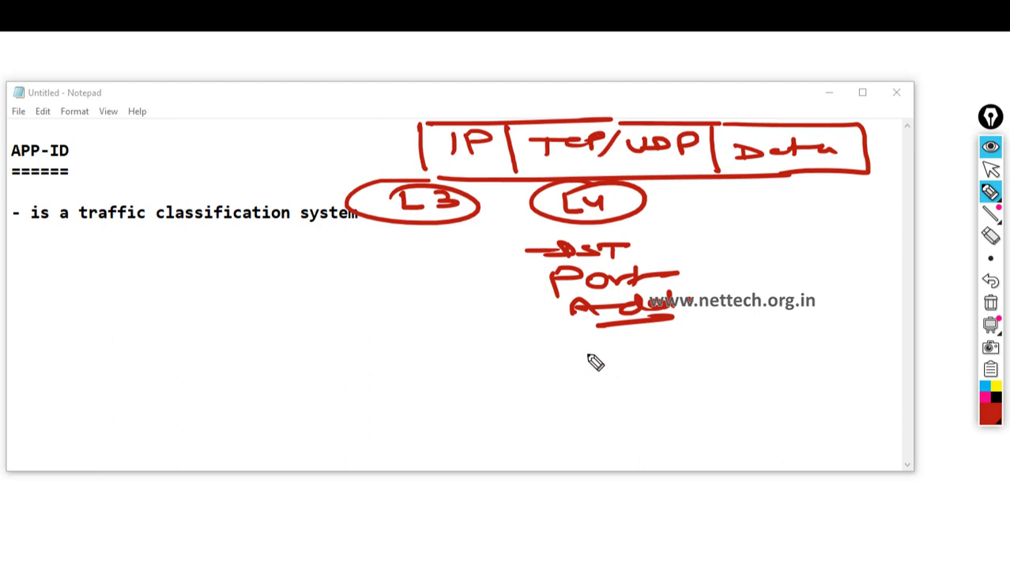
- Handwrite the destination port examples "D. Port – TCP 80" and "UDP 53" below the port note, underlining both port values
{"action": "mouse_move", "coordinate": [544, 356]}
{"action": "left_mouse_down"}
{"action": "mouse_move", "coordinate": [553, 378]}
{"action": "mouse_move", "coordinate": [604, 363]}
{"action": "mouse_move", "coordinate": [656, 377]}
{"action": "mouse_move", "coordinate": [906, 363]}
{"action": "left_mouse_up"}
{"action": "left_click_drag", "start_coordinate": [763, 395], "coordinate": [908, 383]}
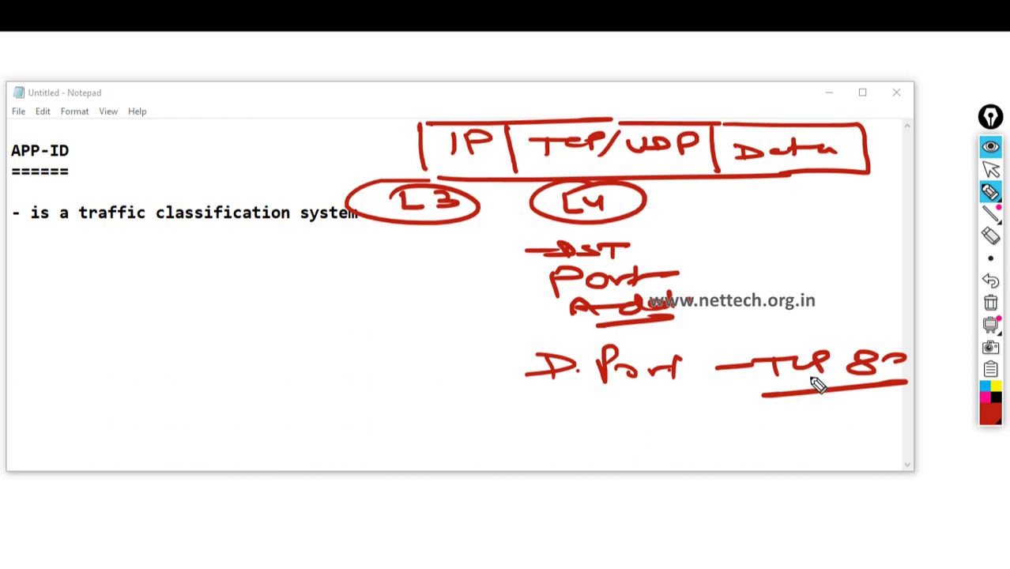
{"action": "left_click", "coordinate": [718, 416]}
{"action": "mouse_move", "coordinate": [715, 412]}
{"action": "left_mouse_down"}
{"action": "mouse_move", "coordinate": [757, 426]}
{"action": "mouse_move", "coordinate": [884, 419]}
{"action": "mouse_move", "coordinate": [892, 429]}
{"action": "left_mouse_up"}
{"action": "left_click_drag", "start_coordinate": [741, 449], "coordinate": [903, 445]}
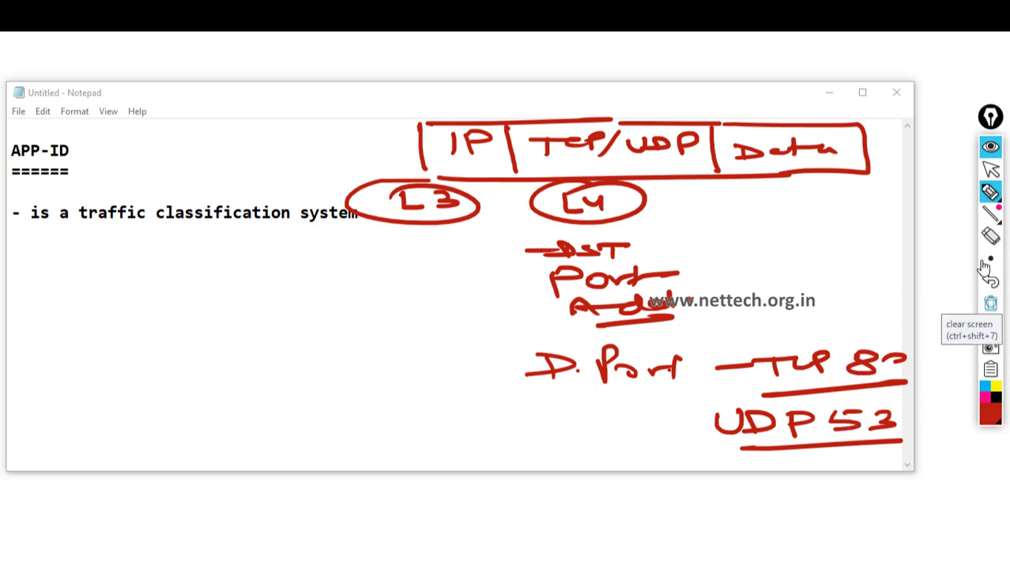
- Clear all pen annotations and return to text editing at the end of the traffic classification line
{"action": "left_click", "coordinate": [985, 267]}
{"action": "left_click", "coordinate": [991, 168]}
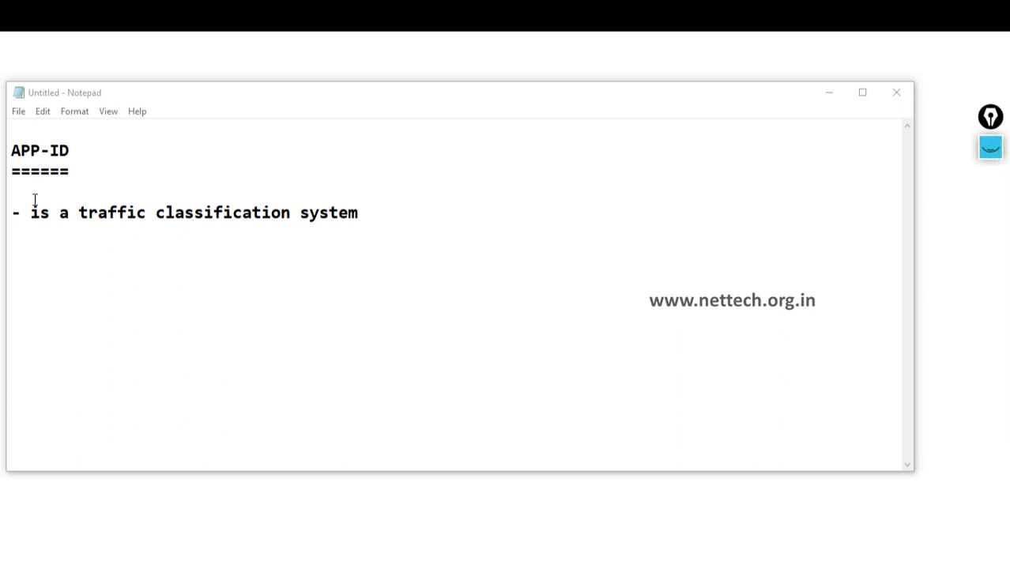
{"action": "left_click", "coordinate": [364, 215]}
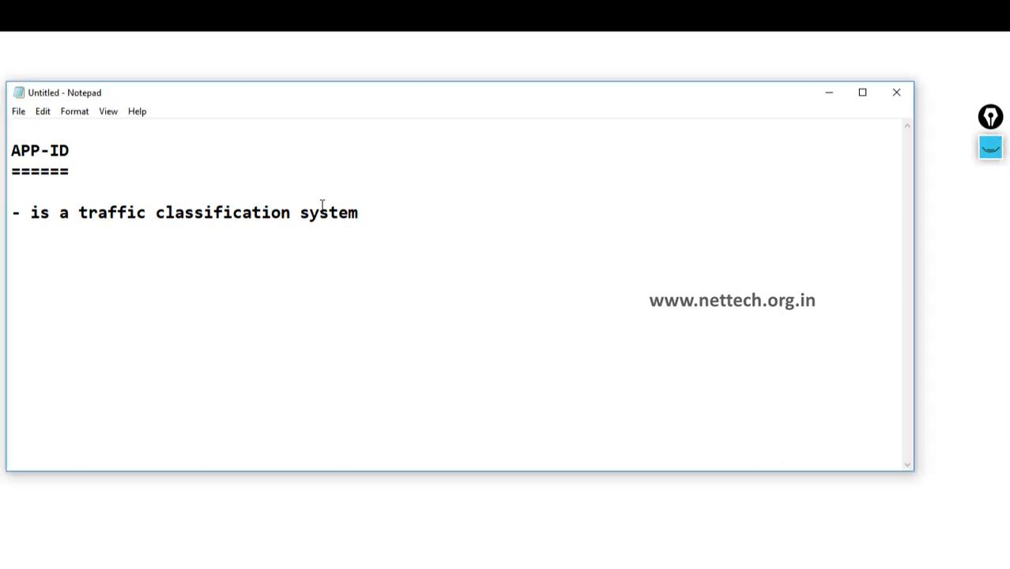
- Add an "Evasive tactics:" section below the classification line with the first item "-Port.Protocol Hopping"
{"action": "key", "text": "Return"}
{"action": "key", "text": "Return"}
{"action": "type", "text": "Evasive"}
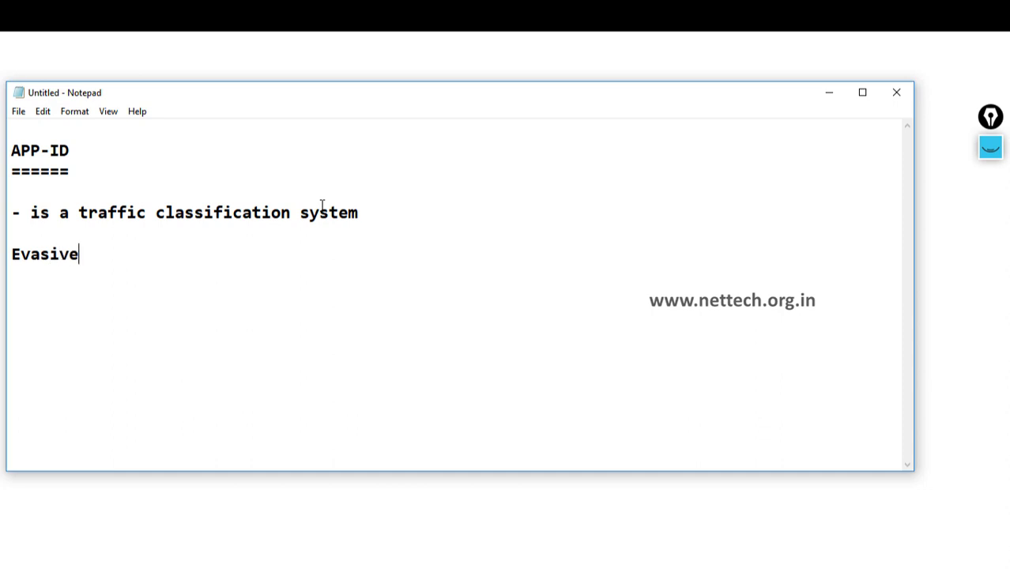
{"action": "type", "text": " tactics:"}
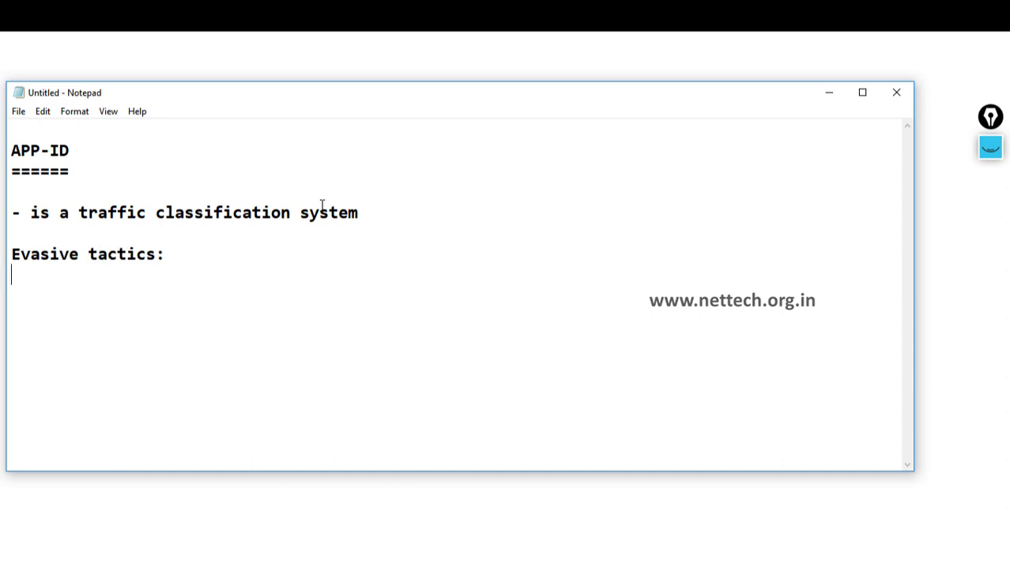
{"action": "key", "text": "Return"}
{"action": "type", "text": "-Port.Protocol "}
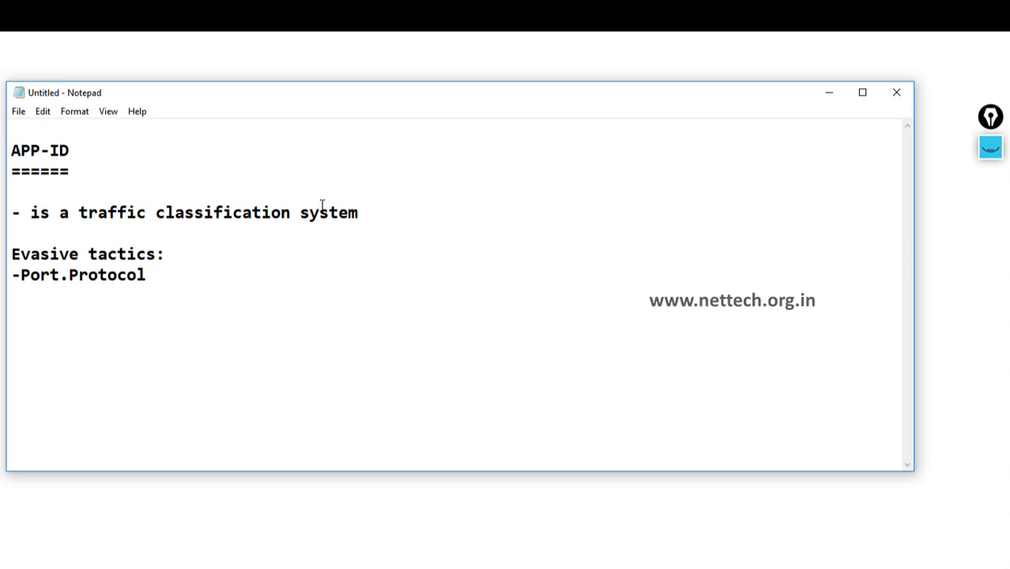
{"action": "type", "text": "Hopping -"}
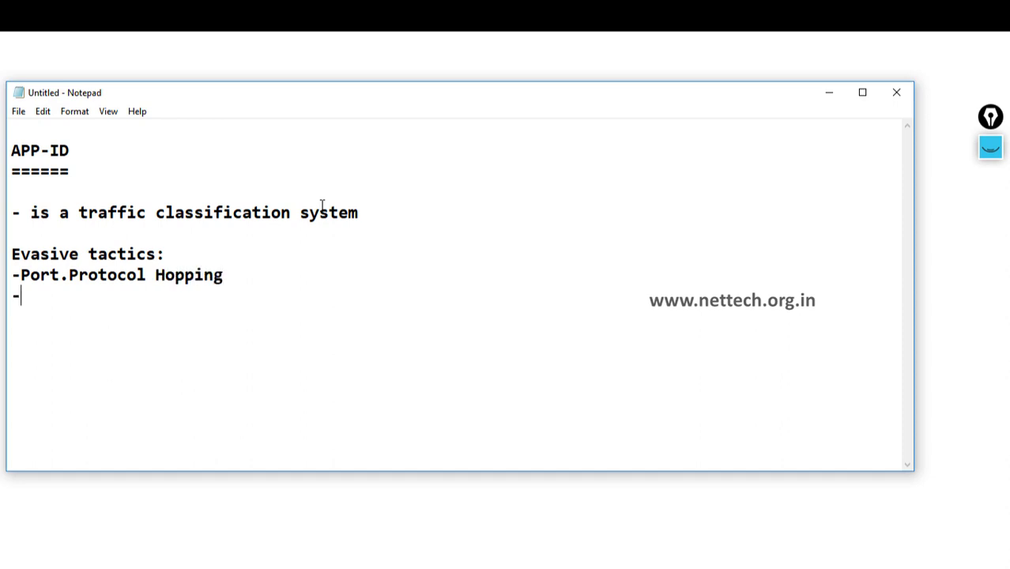
- Add the list items "-Tunneling inside another ptotocol" and "-Tunneling inside SSh or SSL etc." to the evasive tactics
{"action": "type", "text": "Tunnelin"}
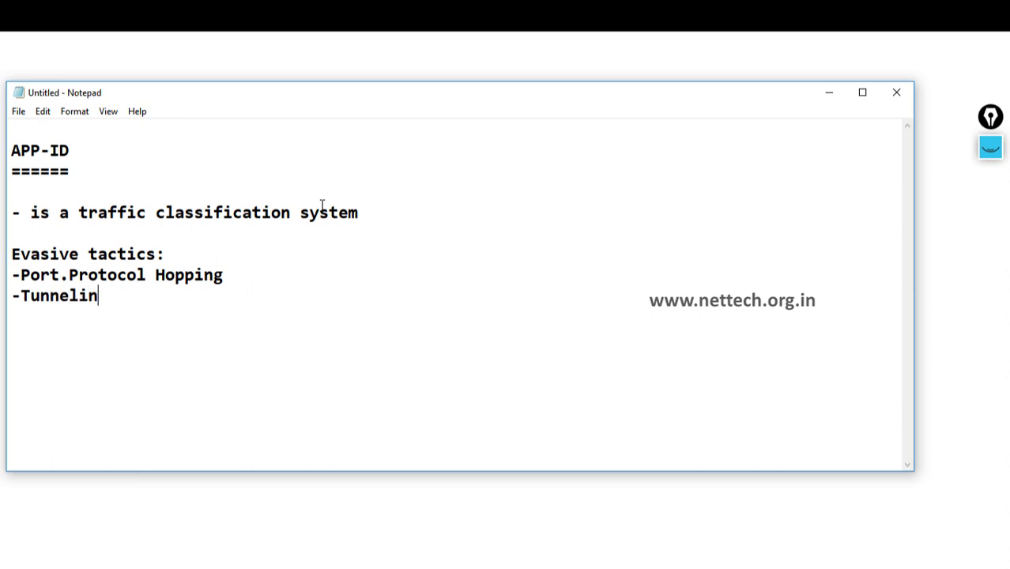
{"action": "type", "text": "g inside a"}
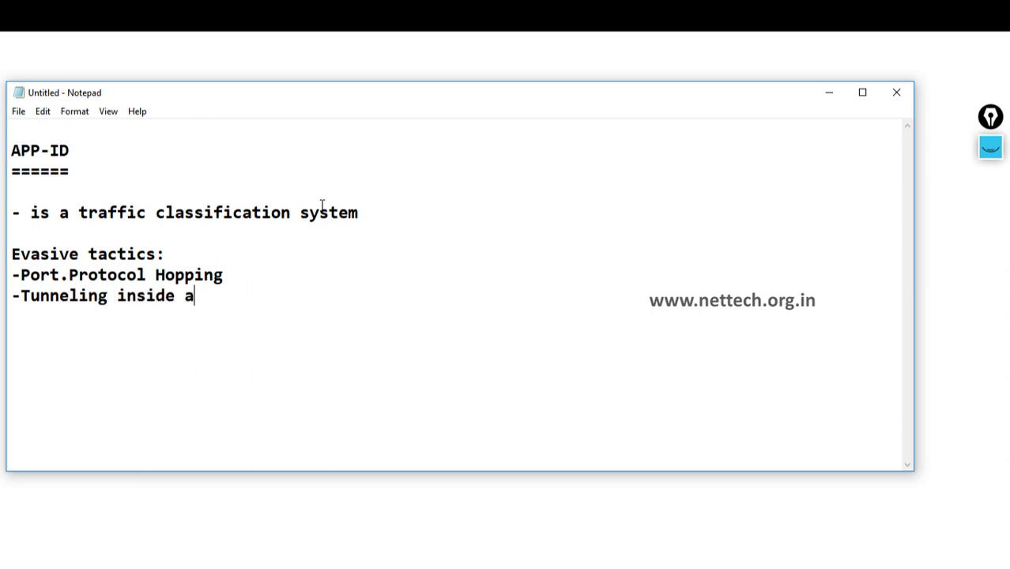
{"action": "type", "text": "nother "}
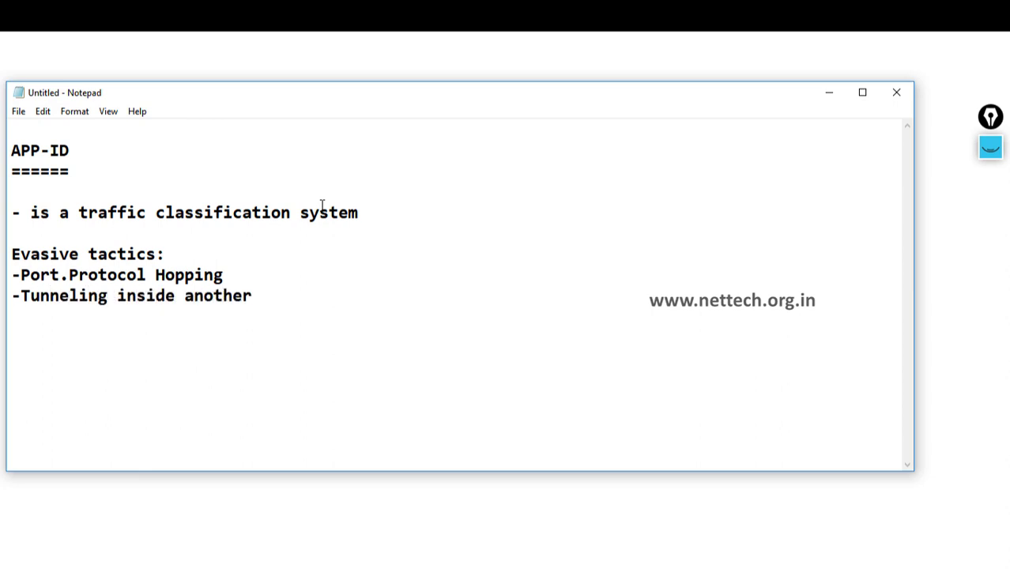
{"action": "type", "text": "ptotoco"}
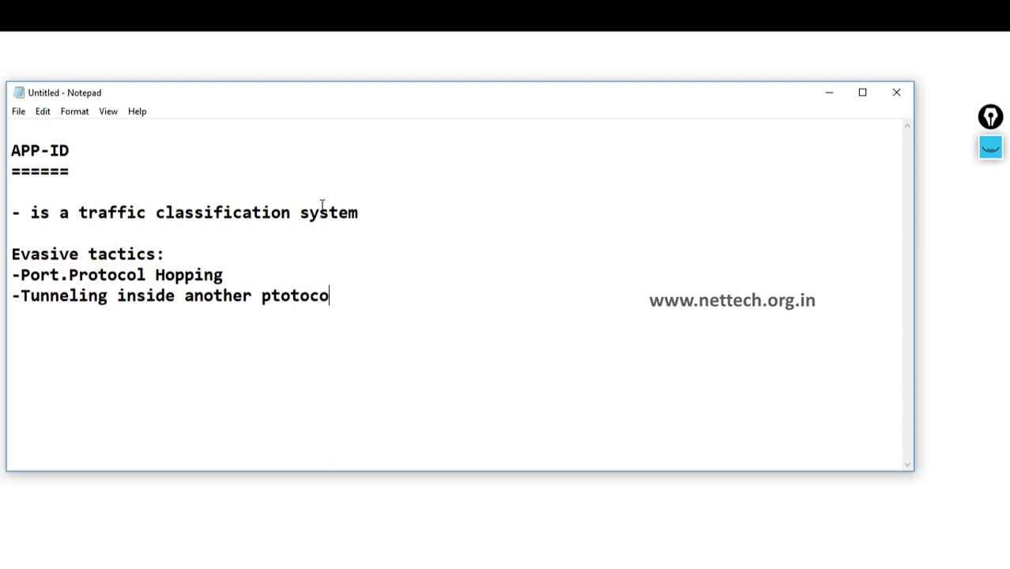
{"action": "type", "text": "l -"}
{"action": "type", "text": "Tunneling "}
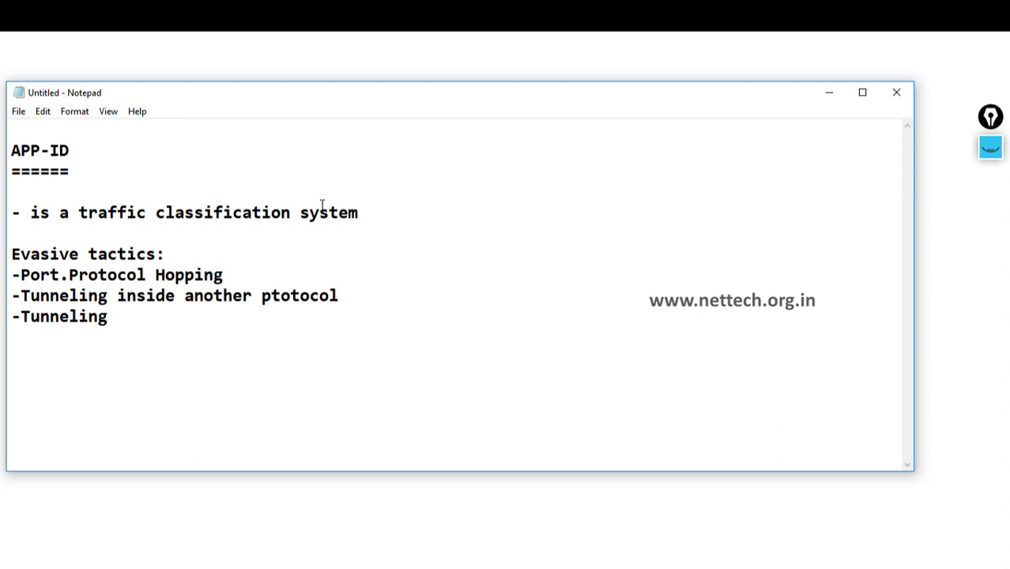
{"action": "type", "text": "inside S"}
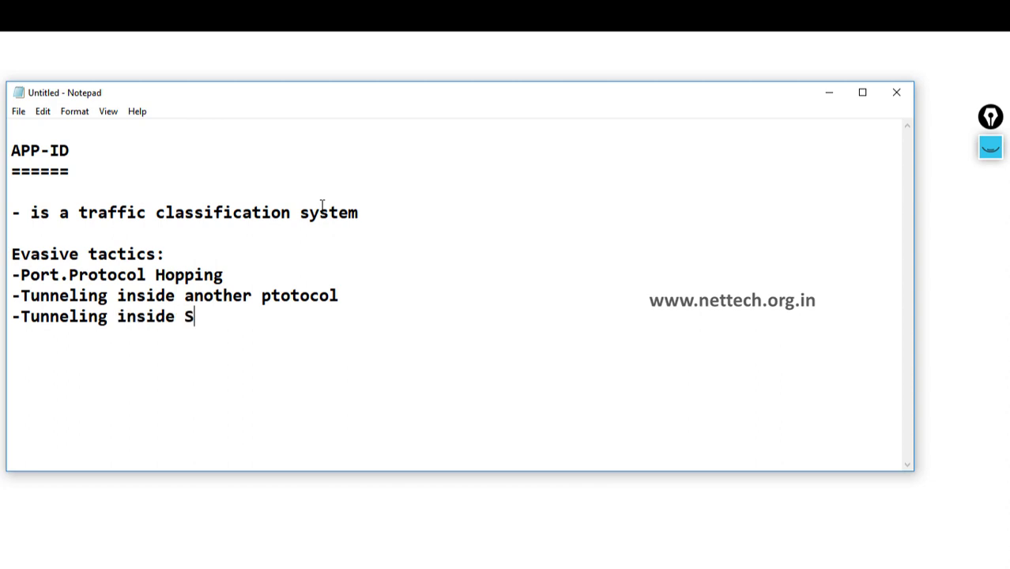
{"action": "type", "text": "Sh or SSL  etc."}
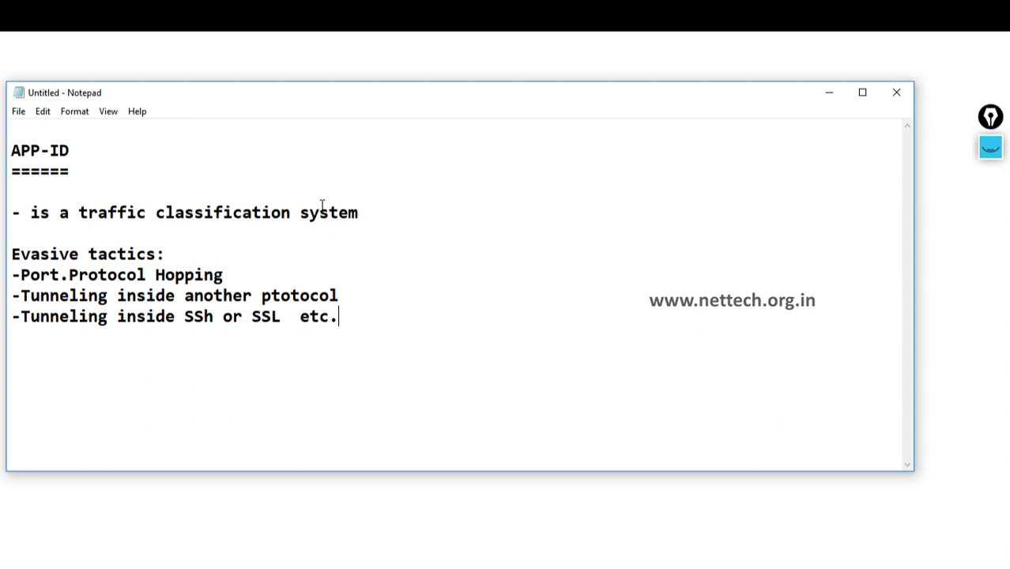
- Switch to the PA-FW window in Google Chrome, then circle Objects and tick Applications with the red pen
{"action": "left_click", "coordinate": [830, 97]}
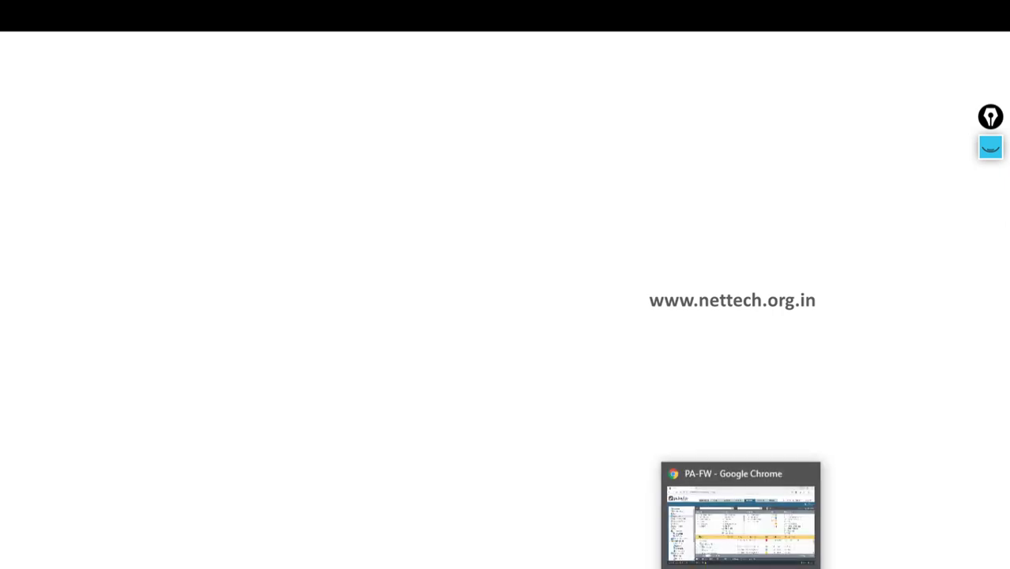
{"action": "left_click", "coordinate": [743, 466]}
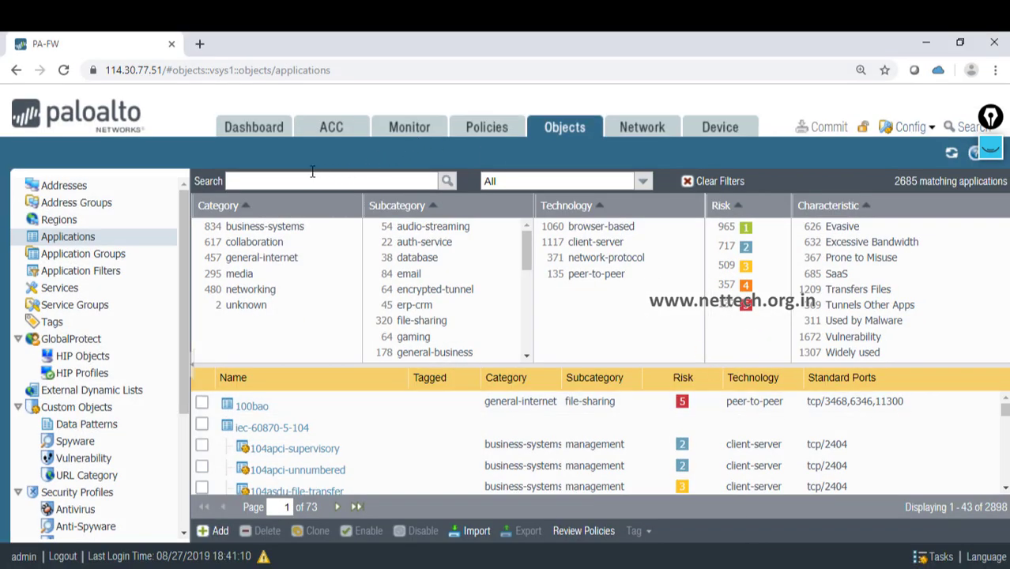
{"action": "left_click", "coordinate": [991, 148]}
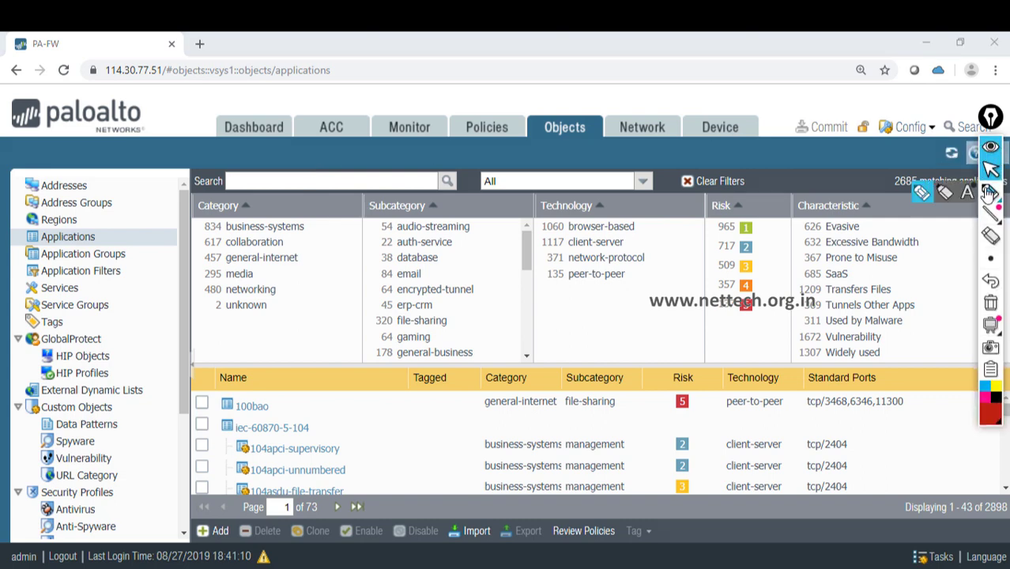
{"action": "left_click", "coordinate": [944, 195]}
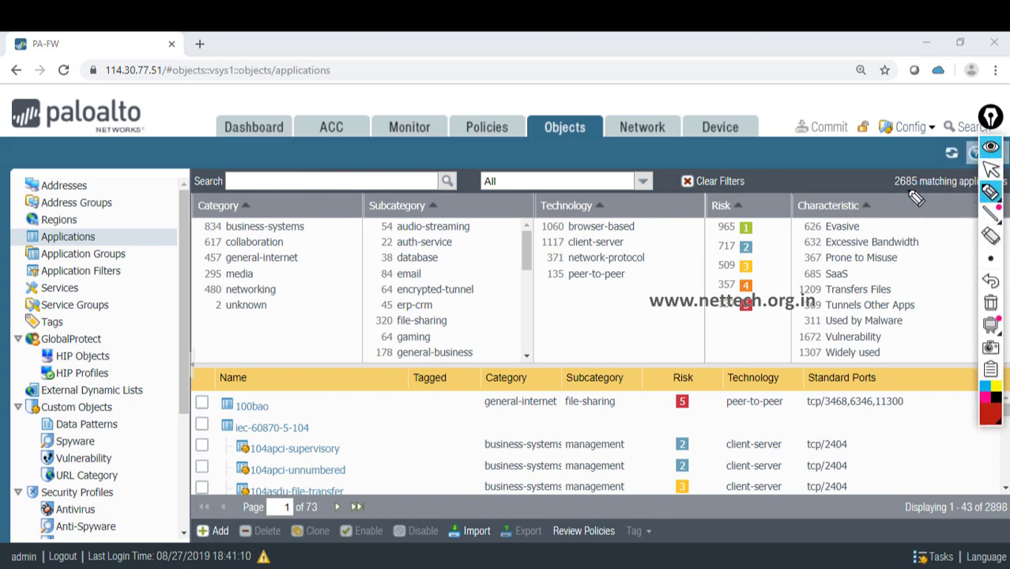
{"action": "mouse_move", "coordinate": [577, 100]}
{"action": "left_mouse_down"}
{"action": "mouse_move", "coordinate": [542, 130]}
{"action": "mouse_move", "coordinate": [576, 101]}
{"action": "left_mouse_up"}
{"action": "left_click_drag", "start_coordinate": [113, 235], "coordinate": [204, 210]}
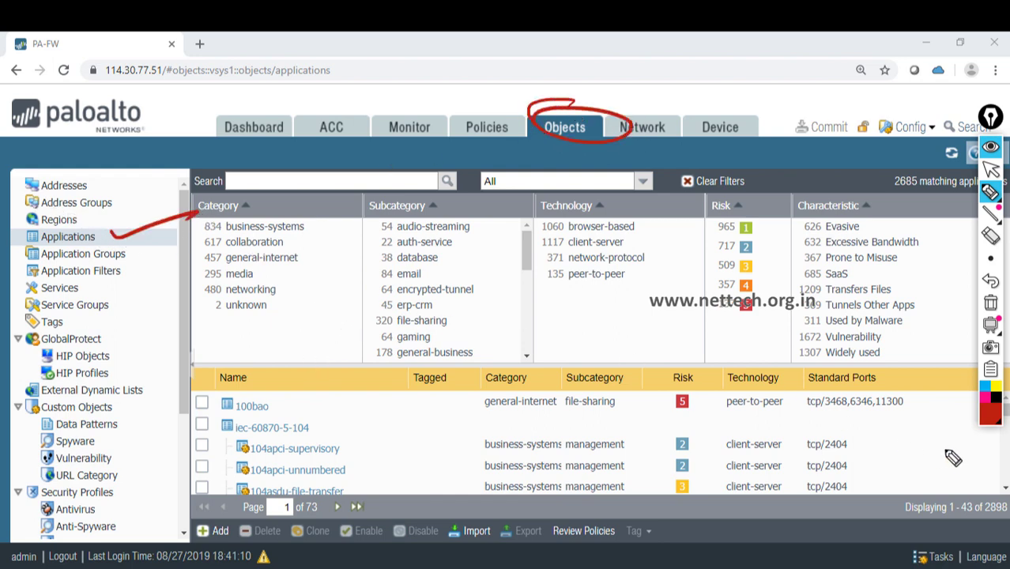
- Circle the application total in the list footer, handwrite 2898 underlined above it, and clear the red annotations
{"action": "mouse_move", "coordinate": [998, 489]}
{"action": "left_mouse_down"}
{"action": "mouse_move", "coordinate": [960, 510]}
{"action": "mouse_move", "coordinate": [986, 520]}
{"action": "left_mouse_up"}
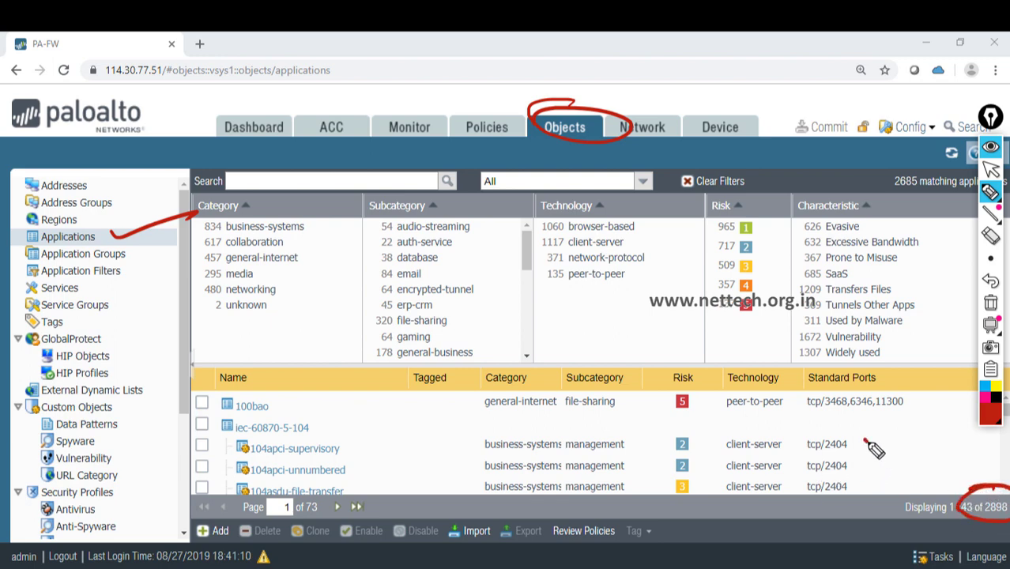
{"action": "mouse_move", "coordinate": [861, 442]}
{"action": "left_mouse_down"}
{"action": "mouse_move", "coordinate": [888, 456]}
{"action": "mouse_move", "coordinate": [947, 445]}
{"action": "mouse_move", "coordinate": [934, 460]}
{"action": "mouse_move", "coordinate": [974, 457]}
{"action": "mouse_move", "coordinate": [882, 483]}
{"action": "left_mouse_up"}
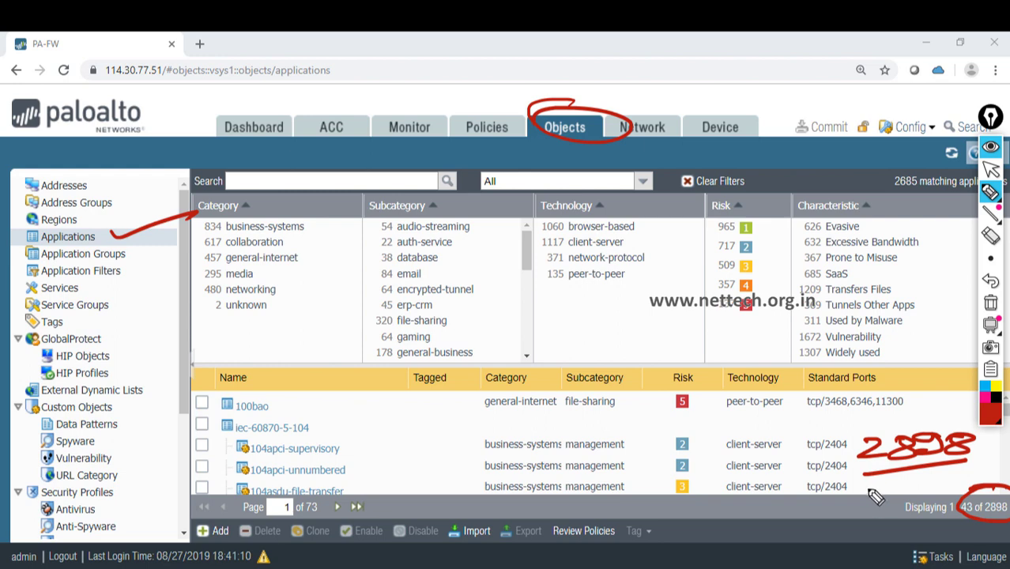
{"action": "left_click", "coordinate": [991, 307]}
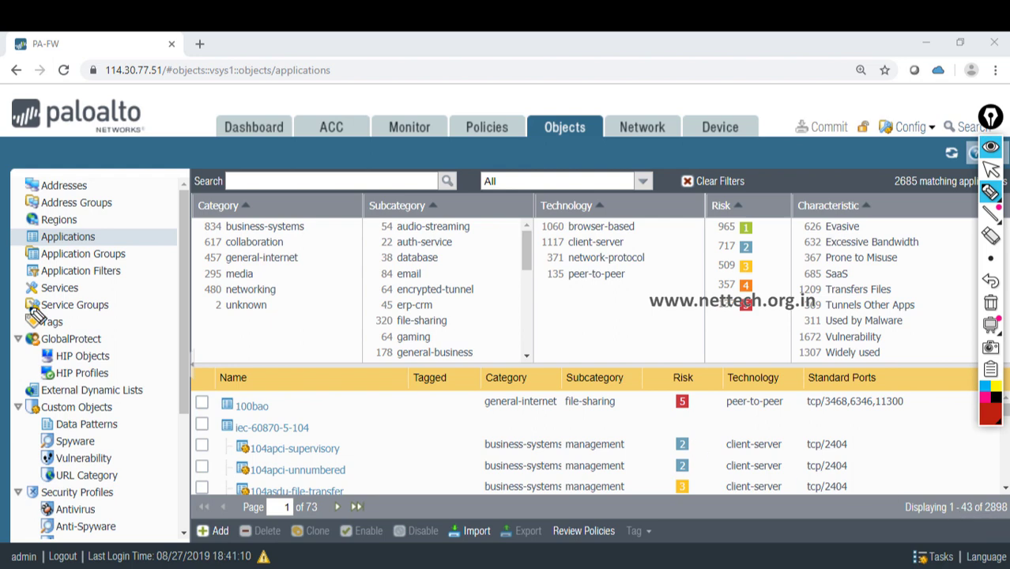
- Mark the first three category counts, tick Subcategory and Technology, and circle Risk with a line along its levels in red pen
{"action": "mouse_move", "coordinate": [210, 221]}
{"action": "left_mouse_down"}
{"action": "mouse_move", "coordinate": [188, 232]}
{"action": "mouse_move", "coordinate": [229, 228]}
{"action": "mouse_move", "coordinate": [208, 220]}
{"action": "mouse_move", "coordinate": [227, 266]}
{"action": "left_mouse_up"}
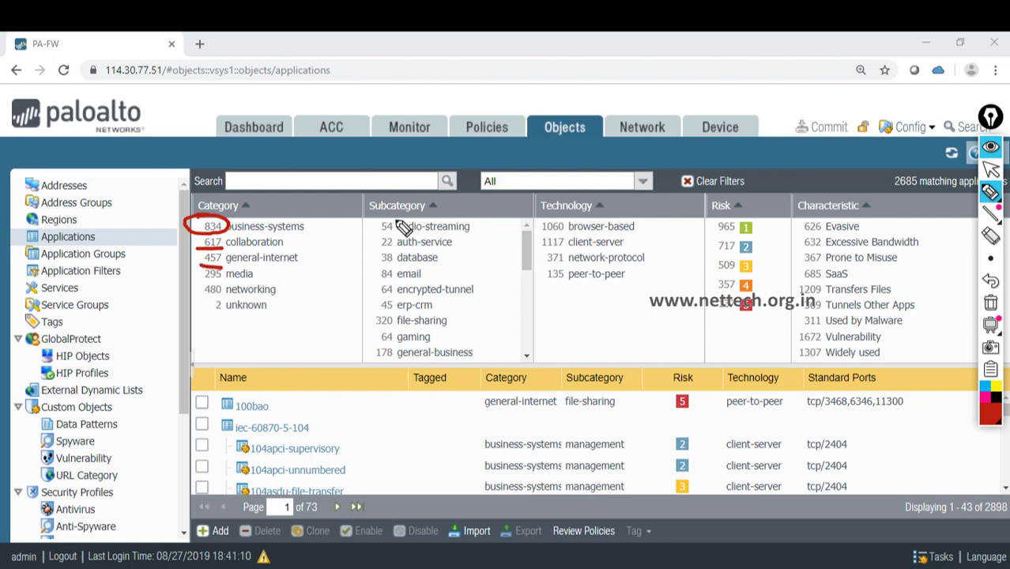
{"action": "left_click_drag", "start_coordinate": [345, 197], "coordinate": [444, 193]}
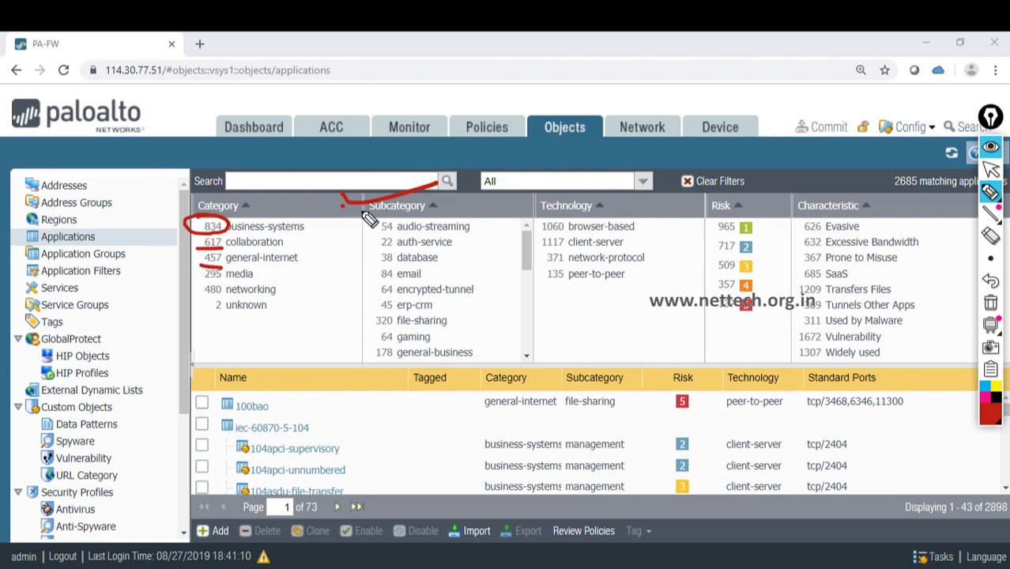
{"action": "left_click_drag", "start_coordinate": [343, 211], "coordinate": [423, 199]}
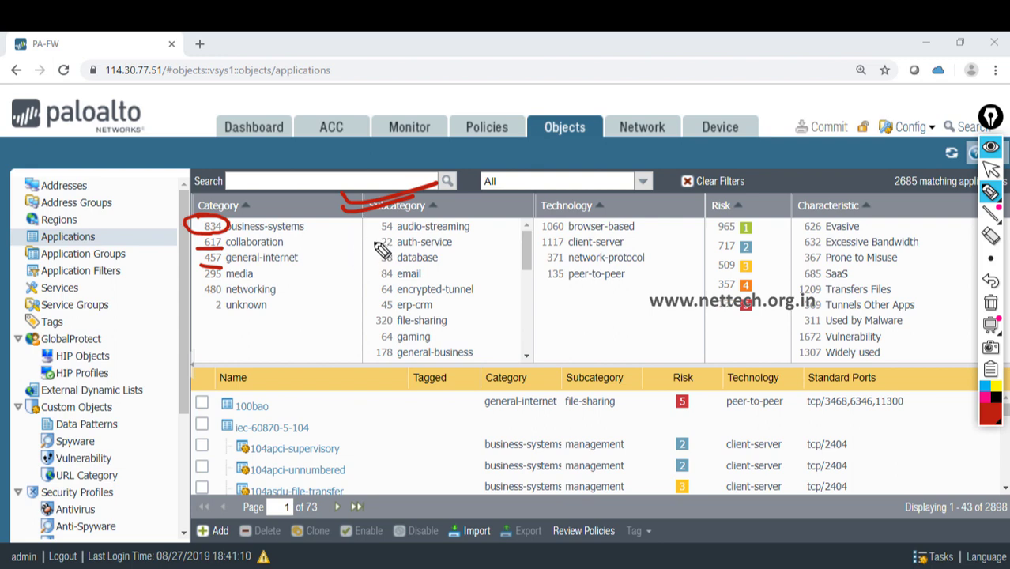
{"action": "left_click_drag", "start_coordinate": [522, 204], "coordinate": [603, 190]}
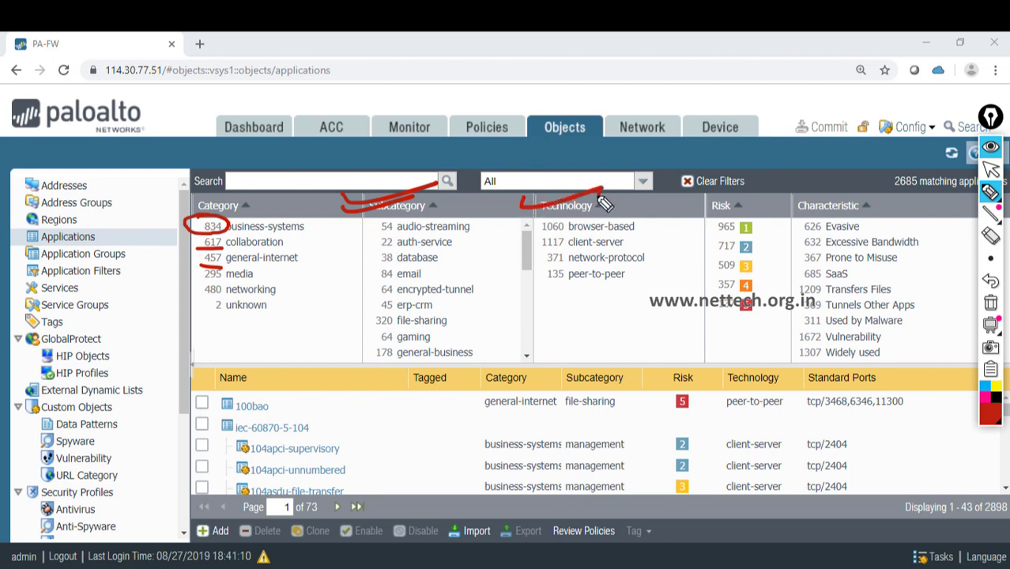
{"action": "mouse_move", "coordinate": [735, 202]}
{"action": "left_mouse_down"}
{"action": "mouse_move", "coordinate": [695, 195]}
{"action": "mouse_move", "coordinate": [716, 313]}
{"action": "left_mouse_up"}
- Handwrite the risk range "1 - 5" beside the Risk column, circle both numbers, and clear all annotations
{"action": "mouse_move", "coordinate": [558, 313]}
{"action": "left_mouse_down"}
{"action": "mouse_move", "coordinate": [561, 340]}
{"action": "mouse_move", "coordinate": [657, 310]}
{"action": "left_mouse_up"}
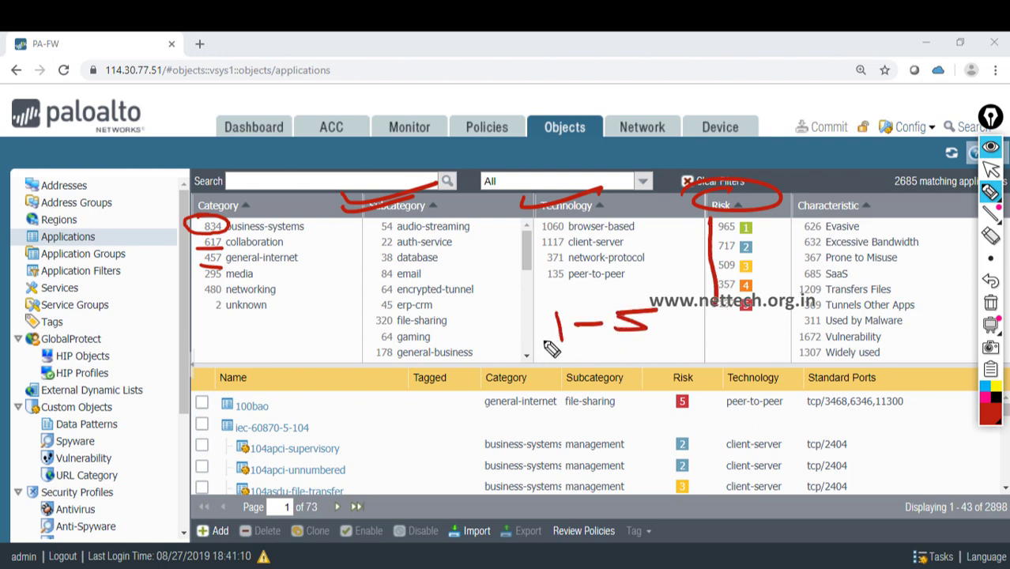
{"action": "mouse_move", "coordinate": [566, 315]}
{"action": "left_mouse_down"}
{"action": "mouse_move", "coordinate": [568, 356]}
{"action": "mouse_move", "coordinate": [510, 344]}
{"action": "left_mouse_up"}
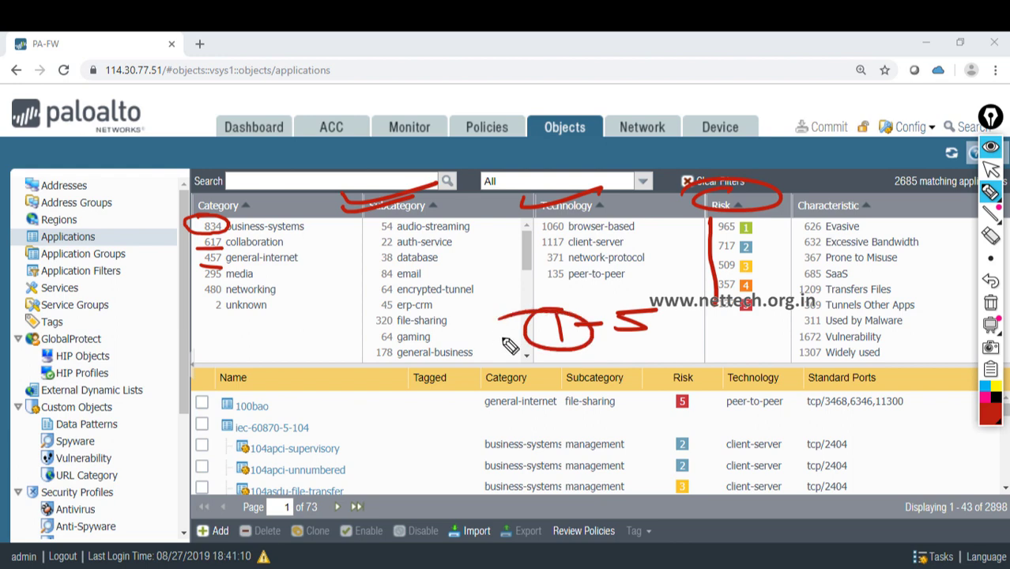
{"action": "left_click_drag", "start_coordinate": [660, 302], "coordinate": [597, 320]}
{"action": "left_click_drag", "start_coordinate": [664, 351], "coordinate": [593, 340]}
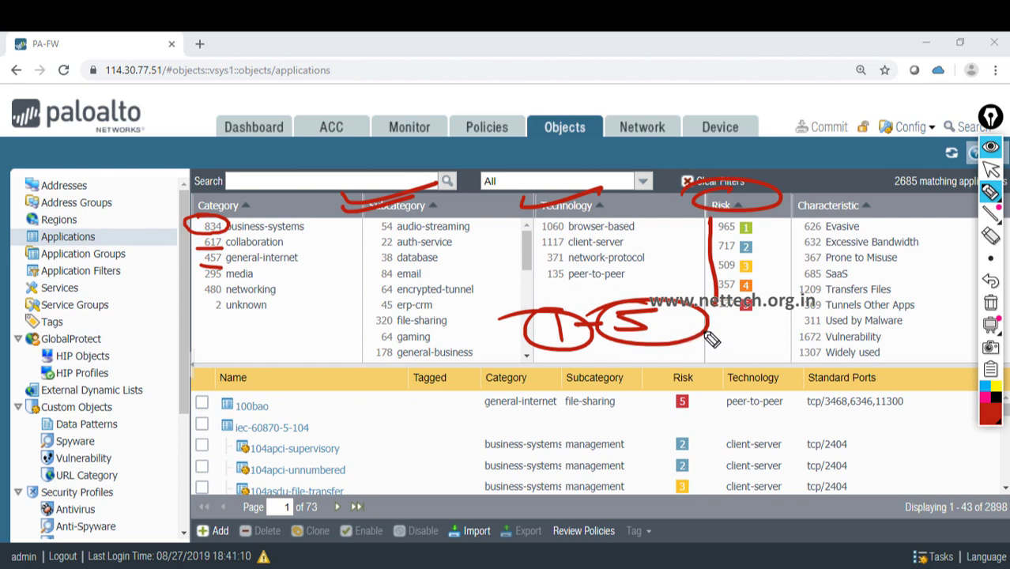
{"action": "left_click", "coordinate": [991, 305]}
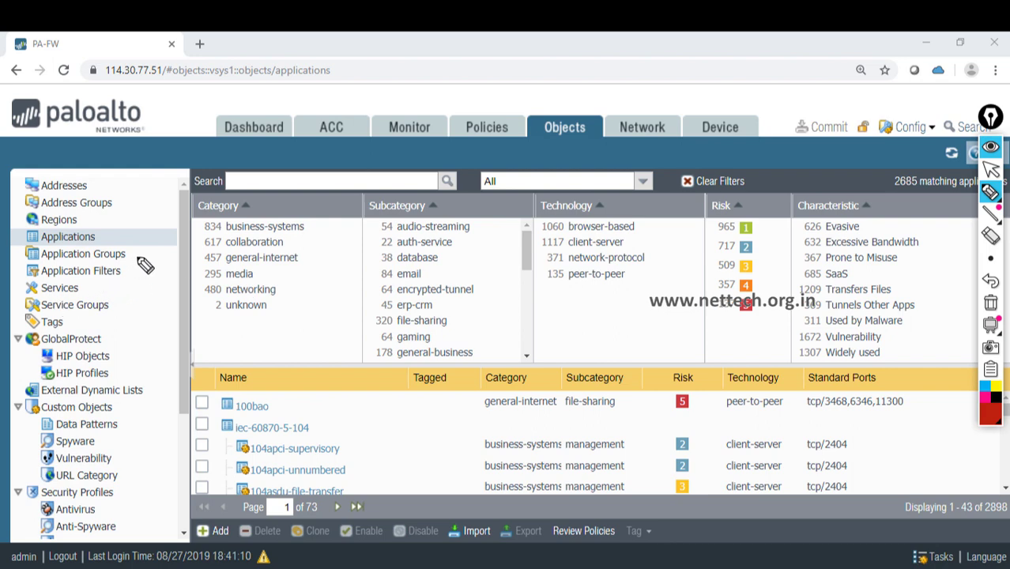
- Tick Application Groups and Application Filters with the red pen and underline Application Filters
{"action": "left_click_drag", "start_coordinate": [136, 259], "coordinate": [189, 251]}
{"action": "left_click_drag", "start_coordinate": [134, 278], "coordinate": [188, 268]}
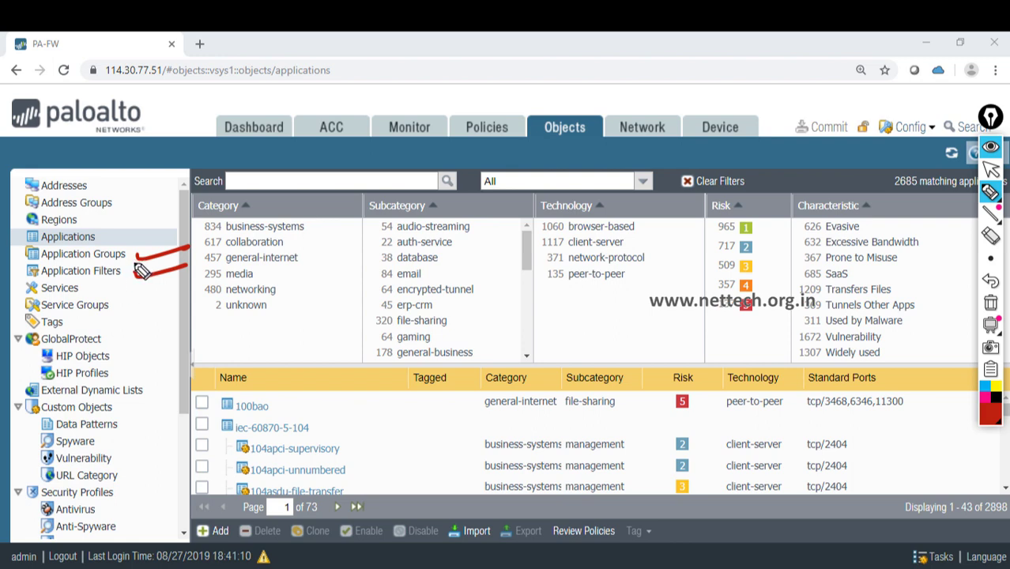
{"action": "left_click_drag", "start_coordinate": [143, 272], "coordinate": [135, 277]}
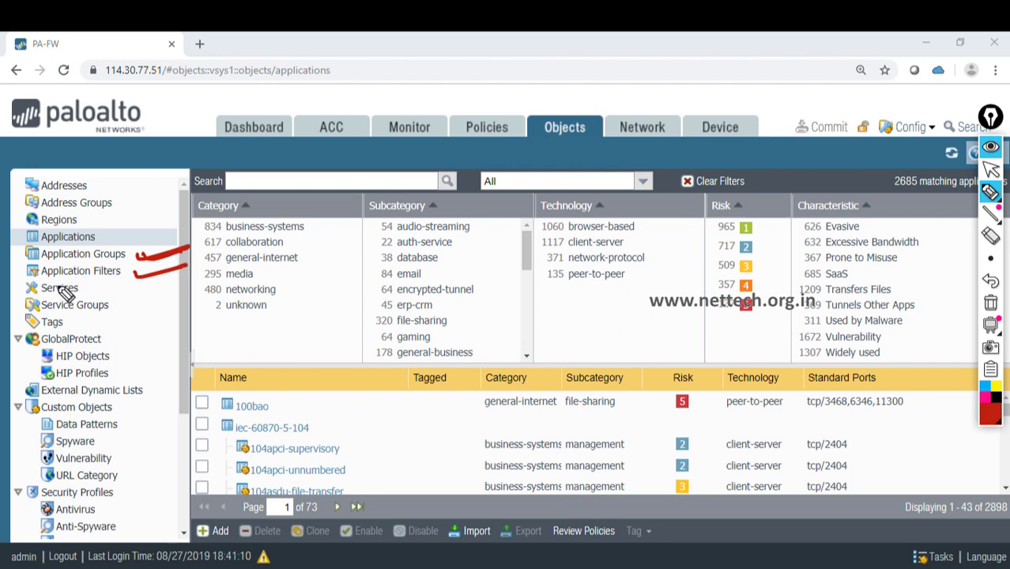
{"action": "left_click_drag", "start_coordinate": [41, 278], "coordinate": [140, 283]}
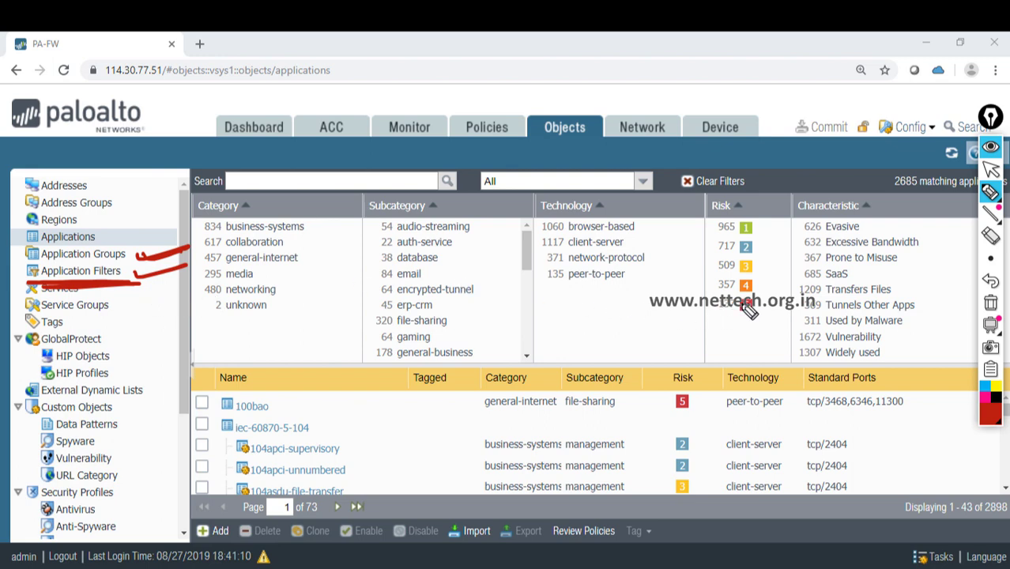
- Circle risk level 5 in the Risk column, handwrite a 5 beside it, and clear all annotations
{"action": "mouse_move", "coordinate": [747, 299]}
{"action": "left_mouse_down"}
{"action": "mouse_move", "coordinate": [723, 293]}
{"action": "mouse_move", "coordinate": [700, 316]}
{"action": "mouse_move", "coordinate": [775, 322]}
{"action": "mouse_move", "coordinate": [724, 315]}
{"action": "left_mouse_up"}
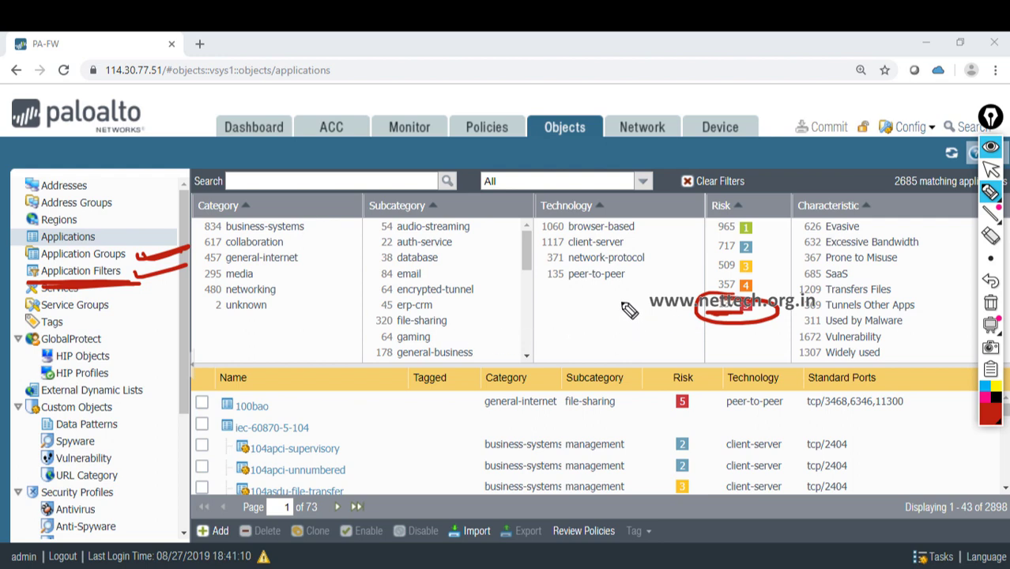
{"action": "mouse_move", "coordinate": [620, 304]}
{"action": "left_mouse_down"}
{"action": "mouse_move", "coordinate": [599, 304]}
{"action": "mouse_move", "coordinate": [637, 306]}
{"action": "left_mouse_up"}
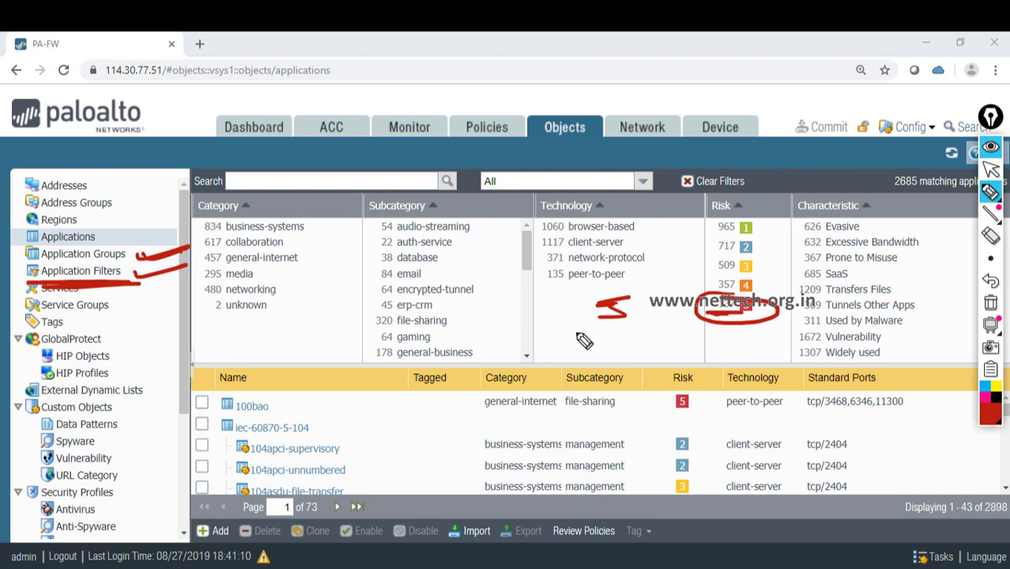
{"action": "left_click", "coordinate": [989, 308]}
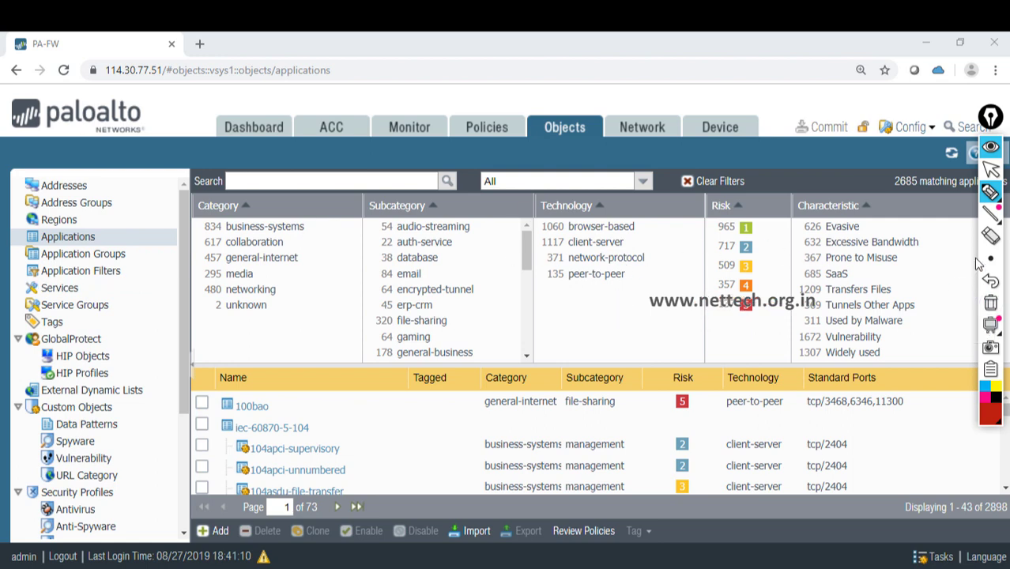
- Leave pen mode, minimize the browser window, and open a blank Notepad document
{"action": "left_click", "coordinate": [990, 167]}
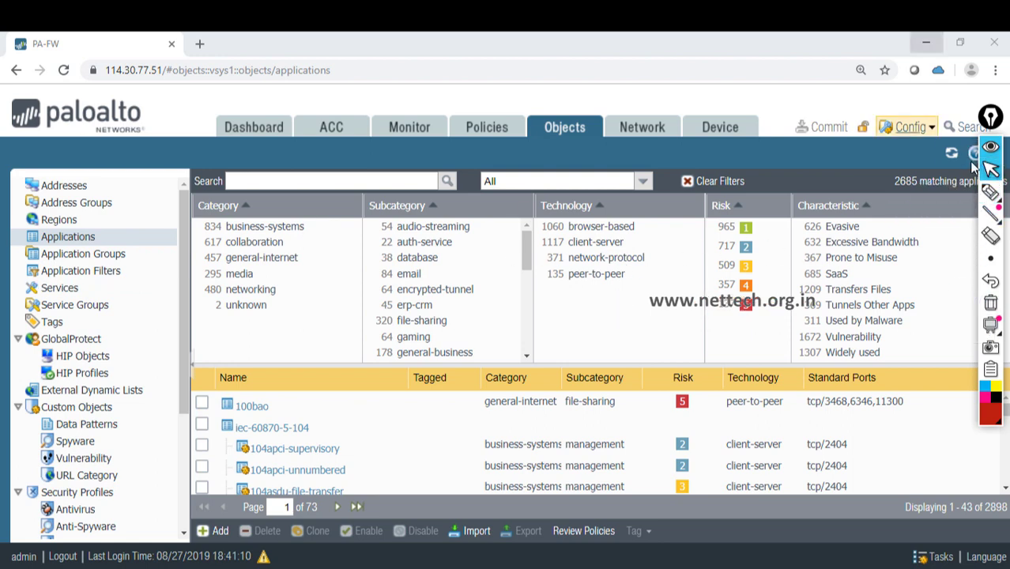
{"action": "left_click", "coordinate": [926, 43]}
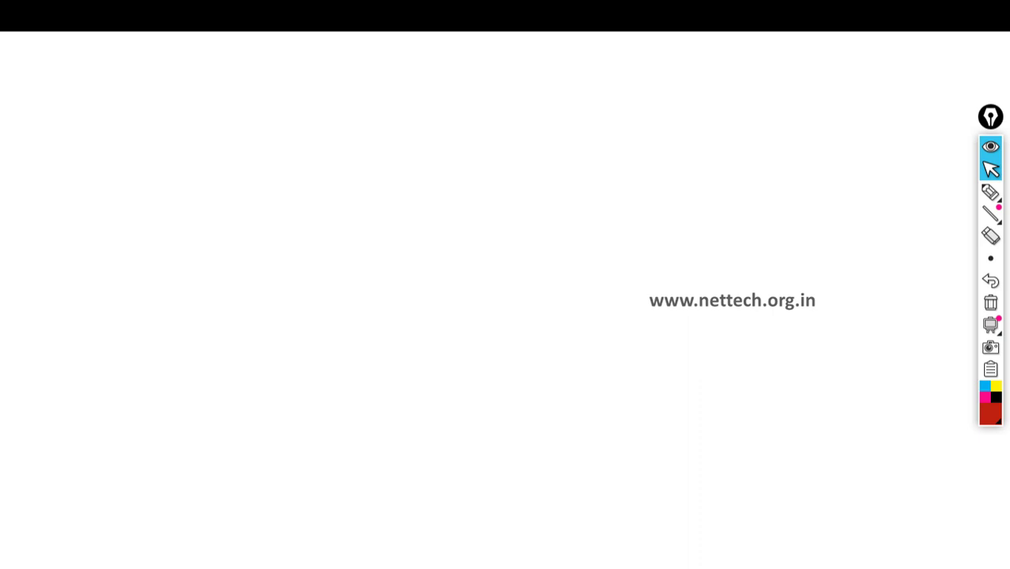
{"action": "key", "text": "super+s"}
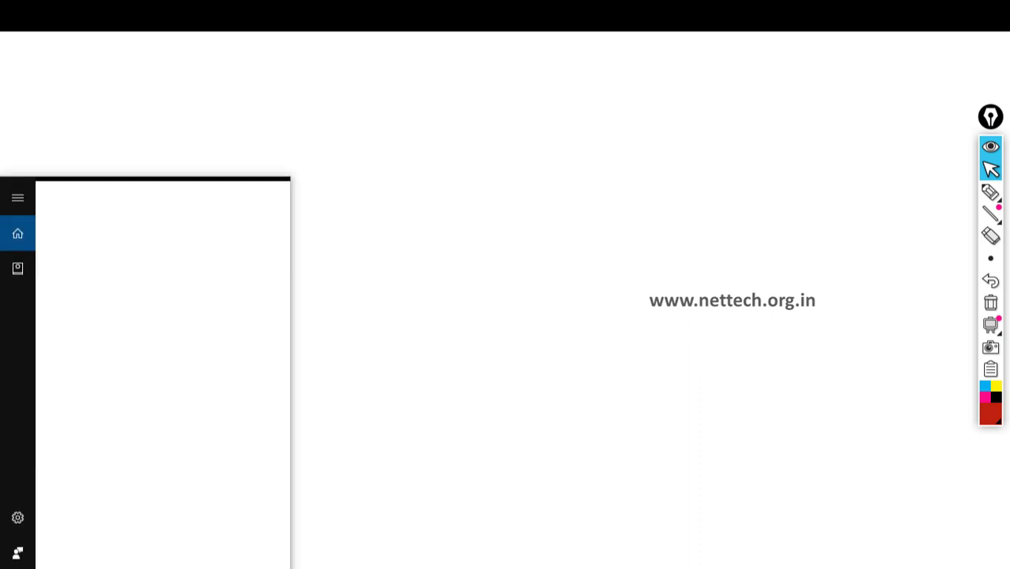
{"action": "type", "text": "not"}
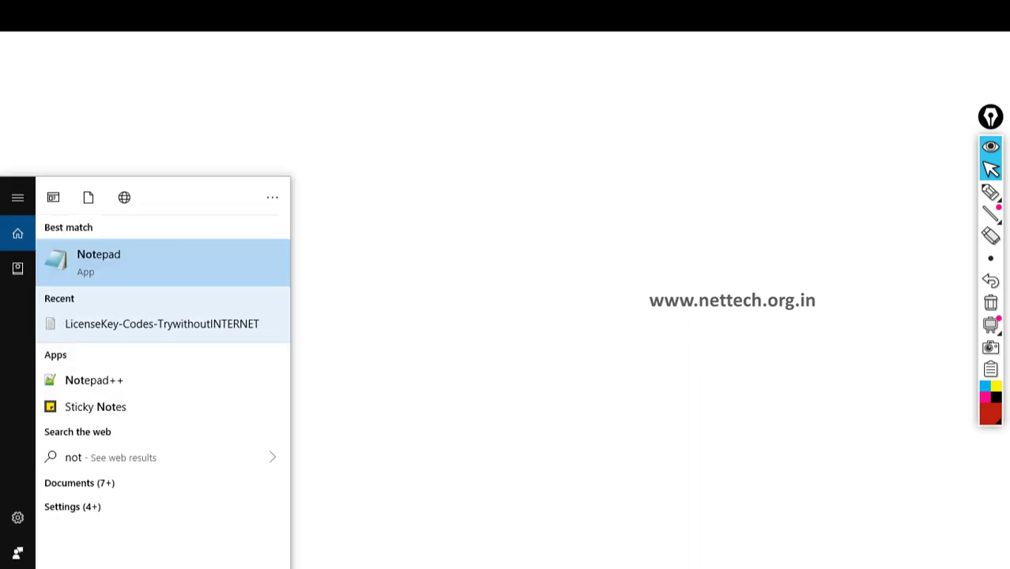
{"action": "key", "text": "Return"}
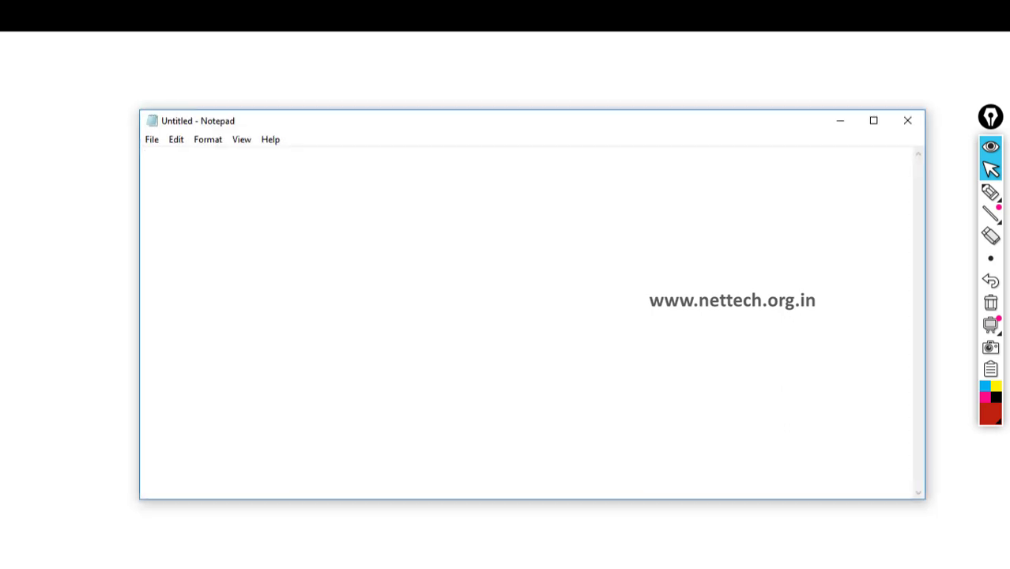
- Draw a red box labelled "PA" over the blank Notepad page with a horizontal link line running out from its near side
{"action": "mouse_move", "coordinate": [991, 193]}
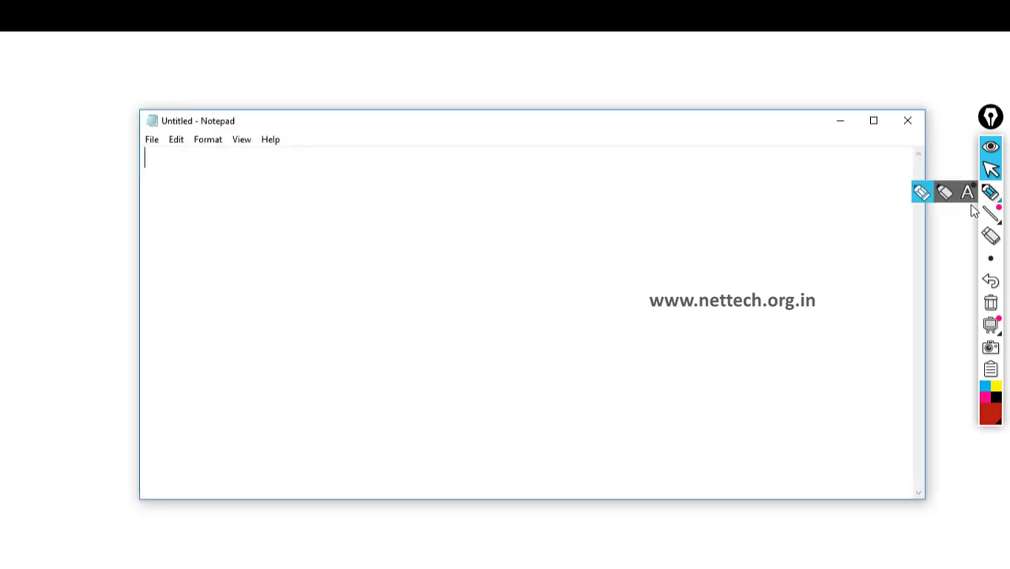
{"action": "left_click", "coordinate": [919, 200]}
{"action": "left_click_drag", "start_coordinate": [366, 246], "coordinate": [396, 245]}
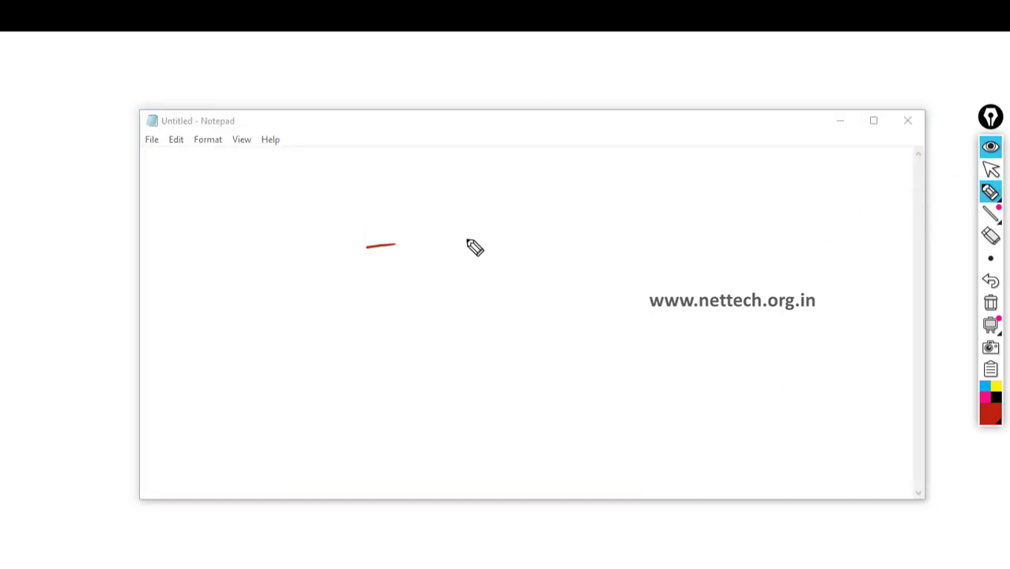
{"action": "mouse_move", "coordinate": [454, 216]}
{"action": "left_mouse_down"}
{"action": "mouse_move", "coordinate": [454, 253]}
{"action": "mouse_move", "coordinate": [512, 242]}
{"action": "mouse_move", "coordinate": [513, 231]}
{"action": "mouse_move", "coordinate": [445, 269]}
{"action": "left_mouse_up"}
{"action": "mouse_move", "coordinate": [449, 192]}
{"action": "left_mouse_down"}
{"action": "mouse_move", "coordinate": [555, 225]}
{"action": "mouse_move", "coordinate": [429, 272]}
{"action": "left_mouse_up"}
{"action": "left_click_drag", "start_coordinate": [239, 238], "coordinate": [448, 236]}
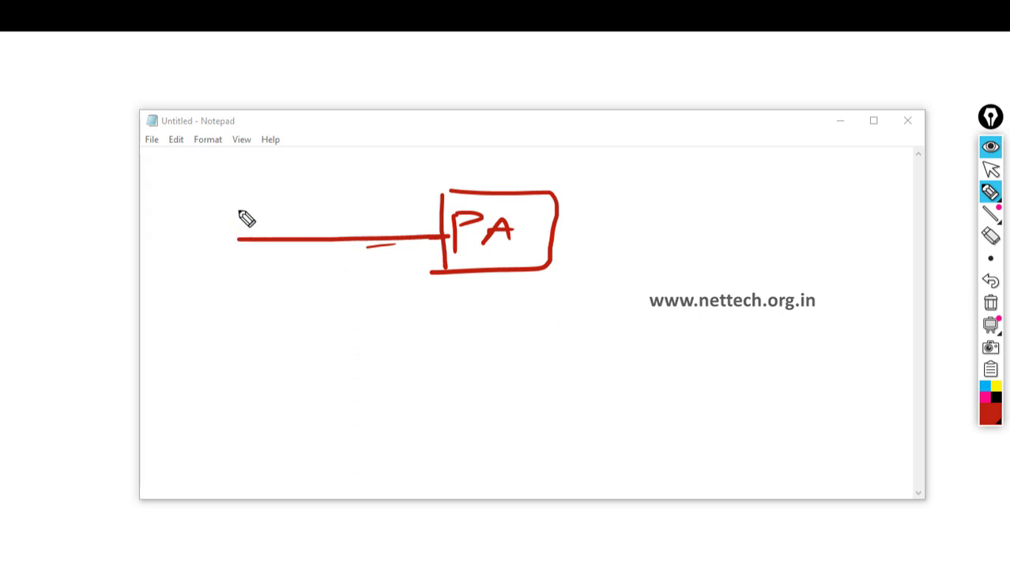
- Draw a network segment with a host at the link's far end, and a circled "DNS" label with an arrow pointing to the PA box
{"action": "left_click_drag", "start_coordinate": [238, 198], "coordinate": [231, 310]}
{"action": "left_click", "coordinate": [184, 267]}
{"action": "mouse_move", "coordinate": [199, 278]}
{"action": "left_mouse_down"}
{"action": "mouse_move", "coordinate": [231, 279]}
{"action": "mouse_move", "coordinate": [174, 269]}
{"action": "mouse_move", "coordinate": [154, 282]}
{"action": "mouse_move", "coordinate": [155, 301]}
{"action": "mouse_move", "coordinate": [196, 296]}
{"action": "mouse_move", "coordinate": [198, 271]}
{"action": "left_mouse_up"}
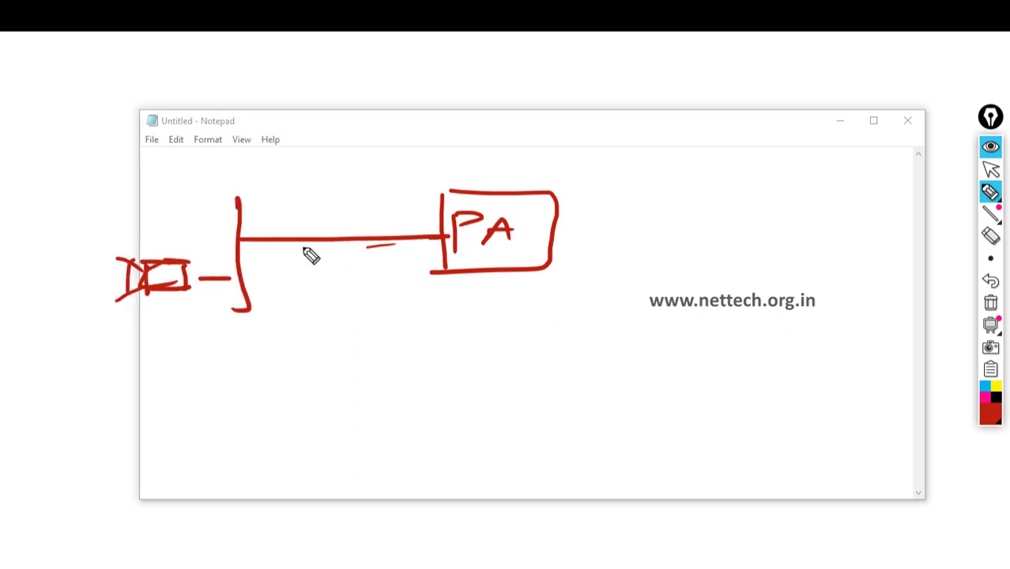
{"action": "mouse_move", "coordinate": [494, 120]}
{"action": "left_mouse_down"}
{"action": "mouse_move", "coordinate": [499, 169]}
{"action": "mouse_move", "coordinate": [514, 156]}
{"action": "left_mouse_up"}
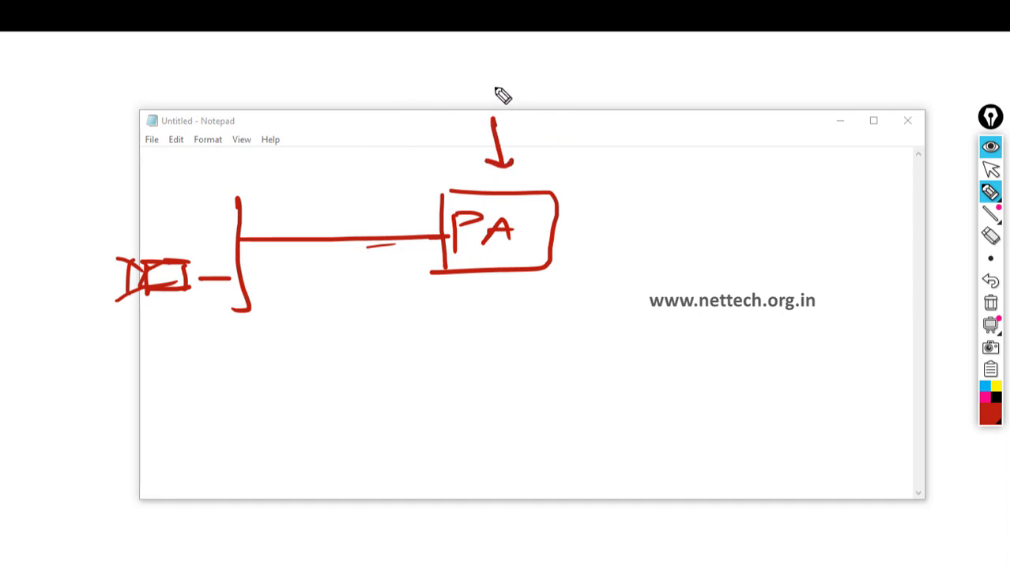
{"action": "mouse_move", "coordinate": [498, 80]}
{"action": "left_mouse_down"}
{"action": "mouse_move", "coordinate": [546, 85]}
{"action": "mouse_move", "coordinate": [578, 71]}
{"action": "mouse_move", "coordinate": [488, 93]}
{"action": "left_mouse_up"}
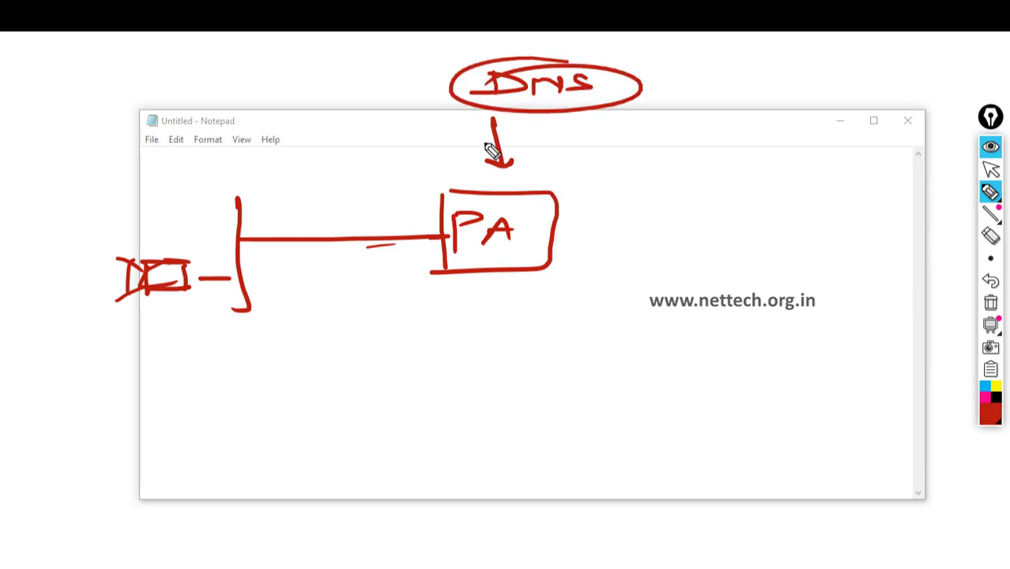
- Draw a traffic arrow below the link, mark the PA interface, and add a circled 1 with a packet box divided into IP, UDP and DNS
{"action": "mouse_move", "coordinate": [284, 321]}
{"action": "left_mouse_down"}
{"action": "mouse_move", "coordinate": [526, 323]}
{"action": "mouse_move", "coordinate": [511, 330]}
{"action": "left_mouse_up"}
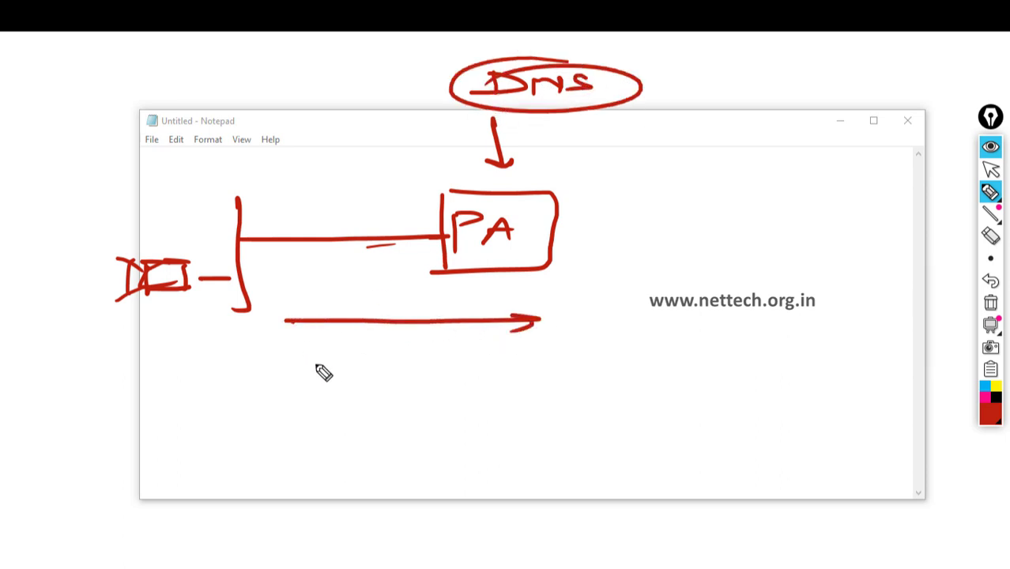
{"action": "left_click", "coordinate": [440, 236]}
{"action": "left_click_drag", "start_coordinate": [267, 345], "coordinate": [267, 365]}
{"action": "mouse_move", "coordinate": [333, 347]}
{"action": "left_mouse_down"}
{"action": "mouse_move", "coordinate": [331, 386]}
{"action": "mouse_move", "coordinate": [408, 348]}
{"action": "mouse_move", "coordinate": [356, 379]}
{"action": "left_mouse_up"}
{"action": "mouse_move", "coordinate": [407, 349]}
{"action": "left_mouse_down"}
{"action": "mouse_move", "coordinate": [390, 389]}
{"action": "mouse_move", "coordinate": [432, 360]}
{"action": "mouse_move", "coordinate": [455, 363]}
{"action": "mouse_move", "coordinate": [445, 381]}
{"action": "left_mouse_up"}
{"action": "left_click_drag", "start_coordinate": [473, 362], "coordinate": [474, 373]}
{"action": "mouse_move", "coordinate": [415, 352]}
{"action": "left_mouse_down"}
{"action": "mouse_move", "coordinate": [551, 353]}
{"action": "mouse_move", "coordinate": [508, 396]}
{"action": "mouse_move", "coordinate": [597, 373]}
{"action": "mouse_move", "coordinate": [590, 391]}
{"action": "left_mouse_up"}
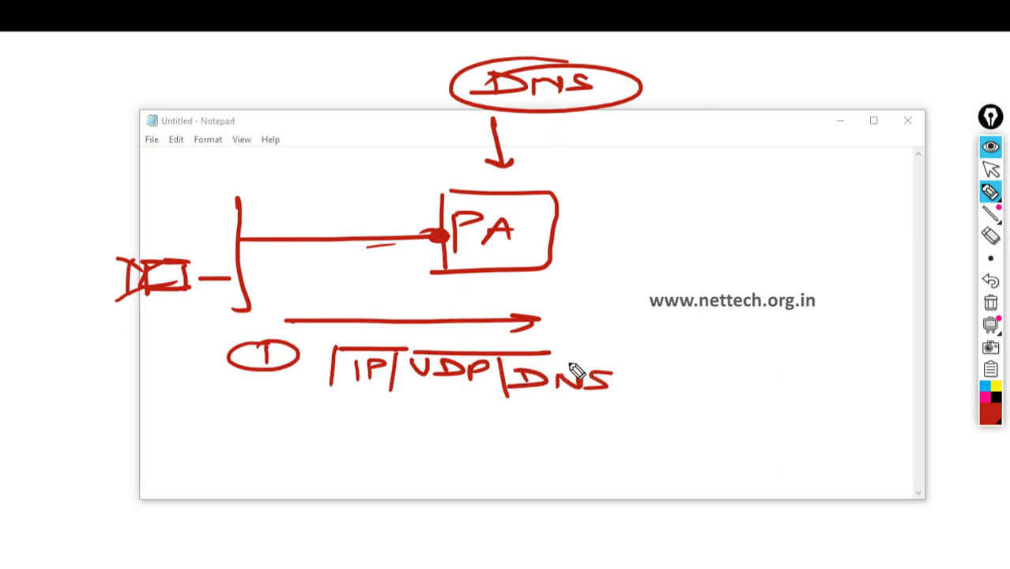
{"action": "mouse_move", "coordinate": [551, 354]}
{"action": "left_mouse_down"}
{"action": "mouse_move", "coordinate": [623, 355]}
{"action": "mouse_move", "coordinate": [626, 401]}
{"action": "left_mouse_up"}
{"action": "mouse_move", "coordinate": [332, 382]}
{"action": "left_mouse_down"}
{"action": "mouse_move", "coordinate": [407, 395]}
{"action": "mouse_move", "coordinate": [627, 400]}
{"action": "left_mouse_up"}
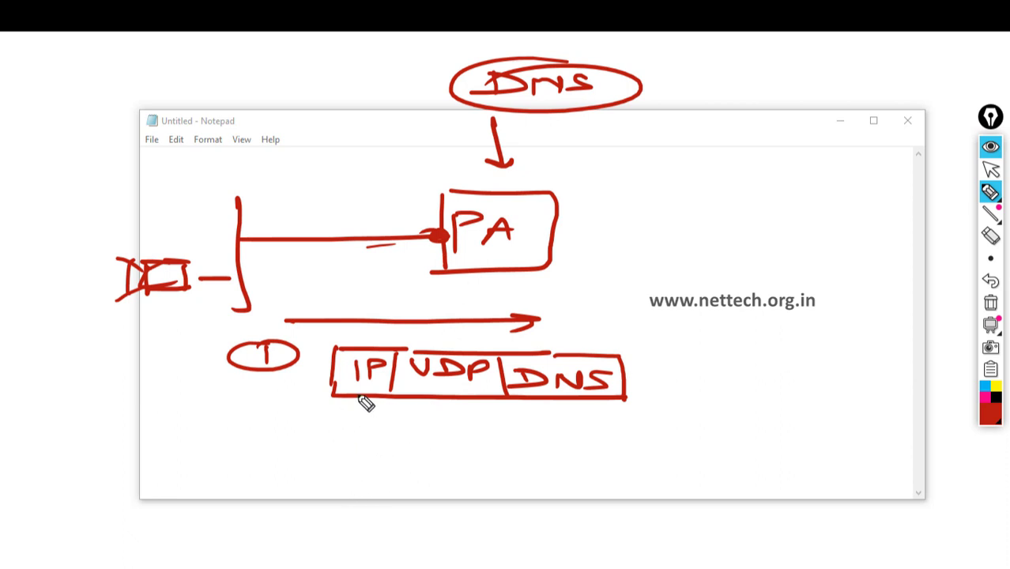
- Draw arrows down from the packet's IP and UDP fields and write an underlined port number 53 under UDP
{"action": "left_click_drag", "start_coordinate": [360, 395], "coordinate": [349, 430]}
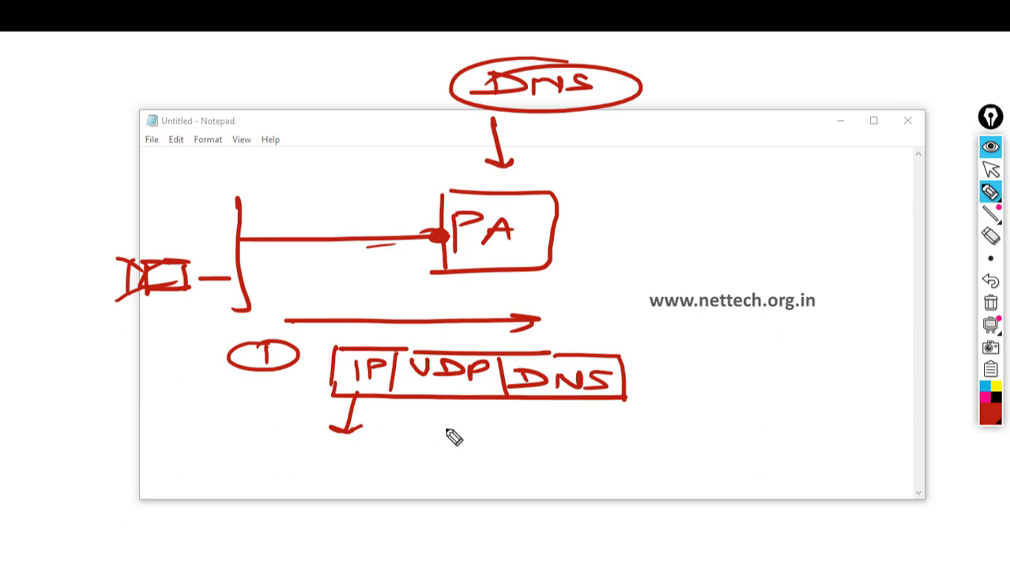
{"action": "mouse_move", "coordinate": [447, 399]}
{"action": "left_mouse_down"}
{"action": "mouse_move", "coordinate": [444, 432]}
{"action": "mouse_move", "coordinate": [450, 422]}
{"action": "mouse_move", "coordinate": [428, 464]}
{"action": "left_mouse_up"}
{"action": "left_click_drag", "start_coordinate": [456, 447], "coordinate": [461, 461]}
{"action": "left_click_drag", "start_coordinate": [399, 478], "coordinate": [486, 475]}
{"action": "left_click_drag", "start_coordinate": [437, 447], "coordinate": [441, 456]}
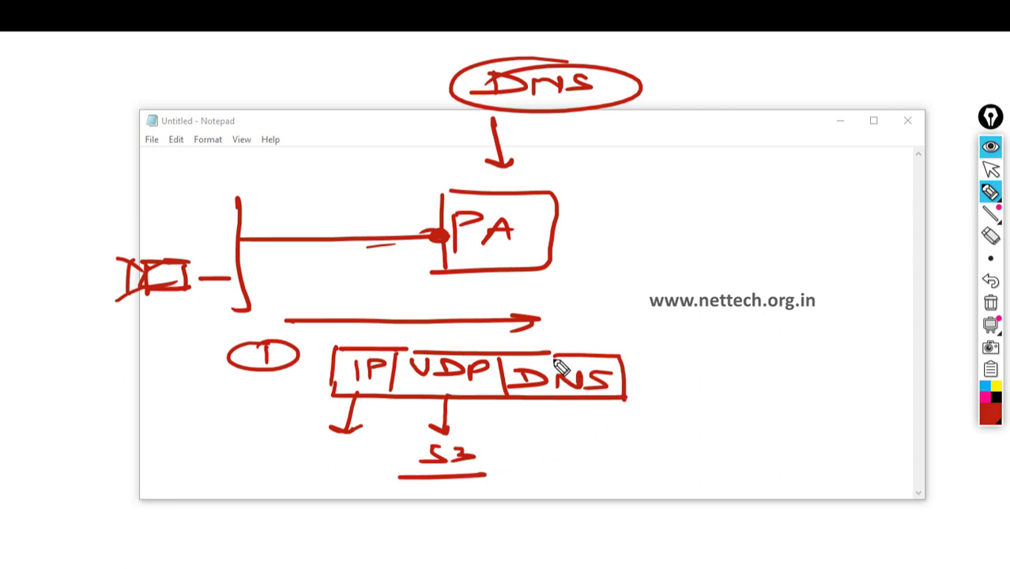
- Write a circled "L7" above the packet's DNS field and draw an X over the traffic arrow below the PA box
{"action": "mouse_move", "coordinate": [561, 327]}
{"action": "left_mouse_down"}
{"action": "mouse_move", "coordinate": [586, 346]}
{"action": "mouse_move", "coordinate": [605, 342]}
{"action": "mouse_move", "coordinate": [594, 346]}
{"action": "mouse_move", "coordinate": [553, 313]}
{"action": "left_mouse_up"}
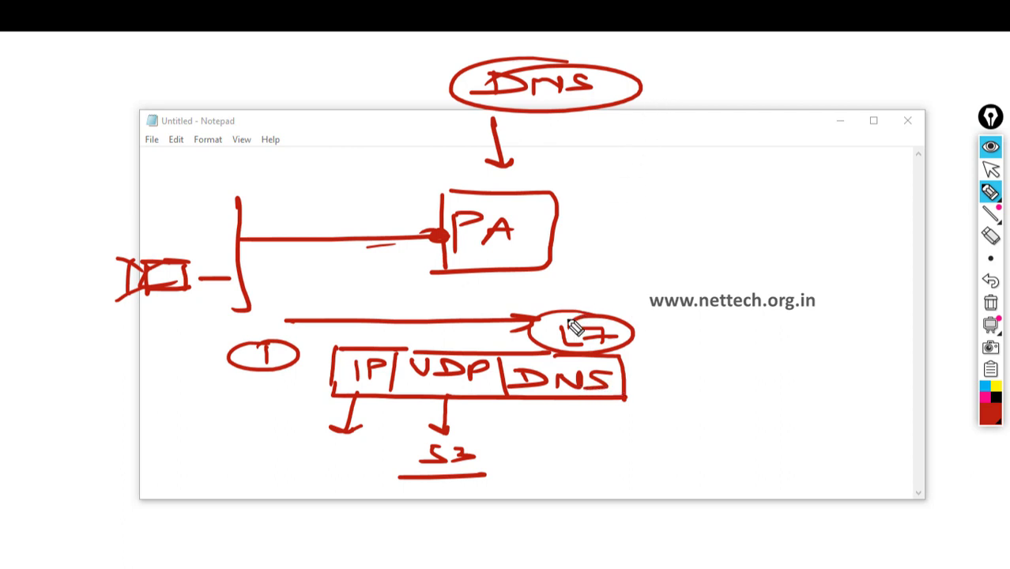
{"action": "mouse_move", "coordinate": [477, 286]}
{"action": "left_mouse_down"}
{"action": "mouse_move", "coordinate": [439, 317]}
{"action": "mouse_move", "coordinate": [473, 317]}
{"action": "left_mouse_up"}
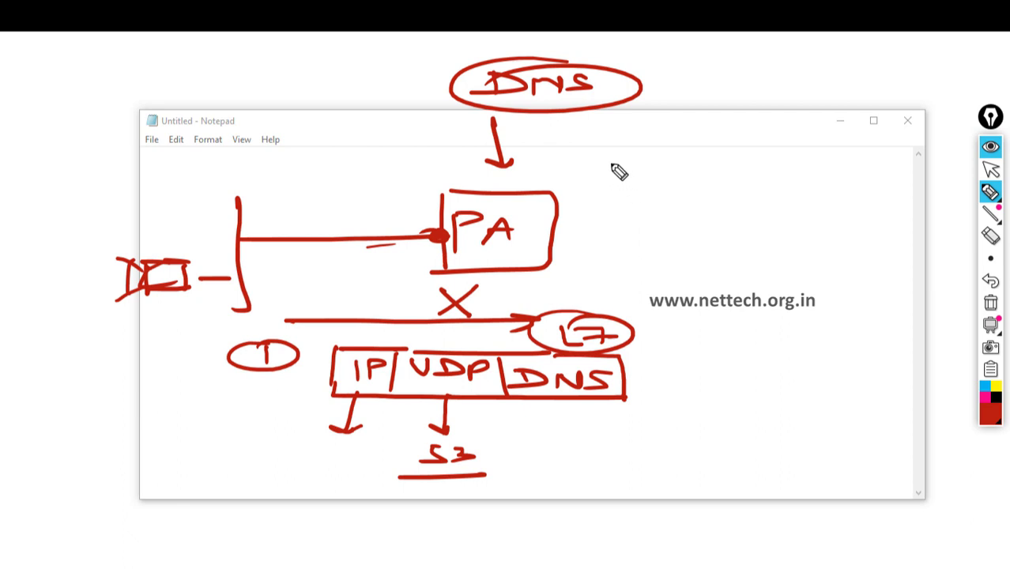
- Write an underlined "Nettech.org.in" beside the PA box, with an underlined "HTTP" beneath it
{"action": "mouse_move", "coordinate": [611, 169]}
{"action": "left_mouse_down"}
{"action": "mouse_move", "coordinate": [658, 179]}
{"action": "mouse_move", "coordinate": [820, 168]}
{"action": "mouse_move", "coordinate": [865, 185]}
{"action": "mouse_move", "coordinate": [904, 158]}
{"action": "mouse_move", "coordinate": [926, 160]}
{"action": "left_mouse_up"}
{"action": "left_click_drag", "start_coordinate": [661, 198], "coordinate": [884, 188]}
{"action": "mouse_move", "coordinate": [694, 219]}
{"action": "left_mouse_down"}
{"action": "mouse_move", "coordinate": [695, 242]}
{"action": "mouse_move", "coordinate": [716, 242]}
{"action": "mouse_move", "coordinate": [718, 231]}
{"action": "left_mouse_up"}
{"action": "left_click_drag", "start_coordinate": [729, 226], "coordinate": [756, 224]}
{"action": "mouse_move", "coordinate": [744, 226]}
{"action": "left_mouse_down"}
{"action": "mouse_move", "coordinate": [742, 246]}
{"action": "mouse_move", "coordinate": [810, 230]}
{"action": "left_mouse_up"}
{"action": "left_click_drag", "start_coordinate": [682, 264], "coordinate": [808, 254]}
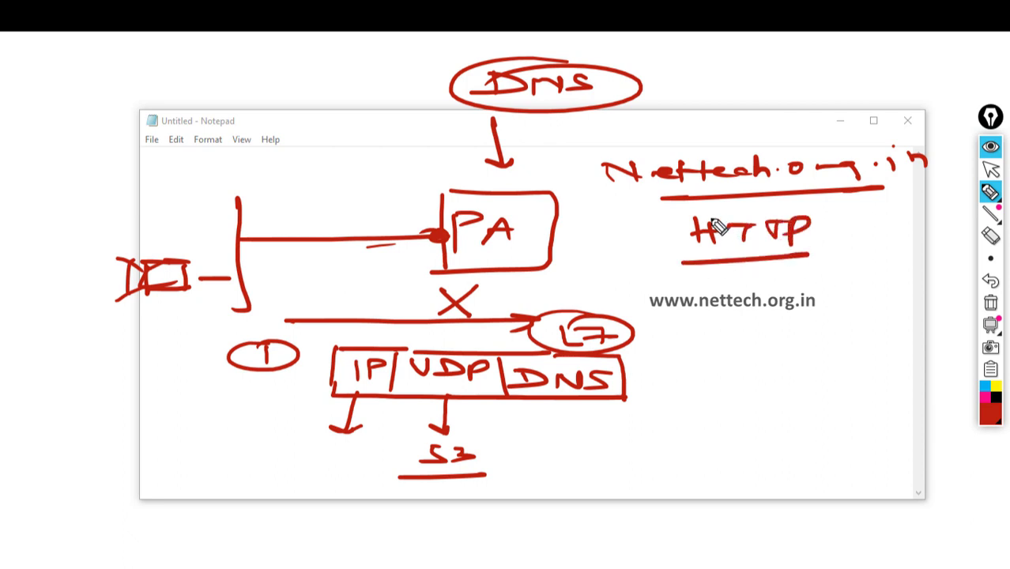
- Draw a box around "HTTP" and add a check mark below the end of "Nettech.org.in"
{"action": "mouse_move", "coordinate": [639, 217]}
{"action": "left_mouse_down"}
{"action": "mouse_move", "coordinate": [817, 211]}
{"action": "mouse_move", "coordinate": [832, 245]}
{"action": "left_mouse_up"}
{"action": "mouse_move", "coordinate": [656, 227]}
{"action": "left_mouse_down"}
{"action": "mouse_move", "coordinate": [657, 266]}
{"action": "mouse_move", "coordinate": [843, 261]}
{"action": "left_mouse_up"}
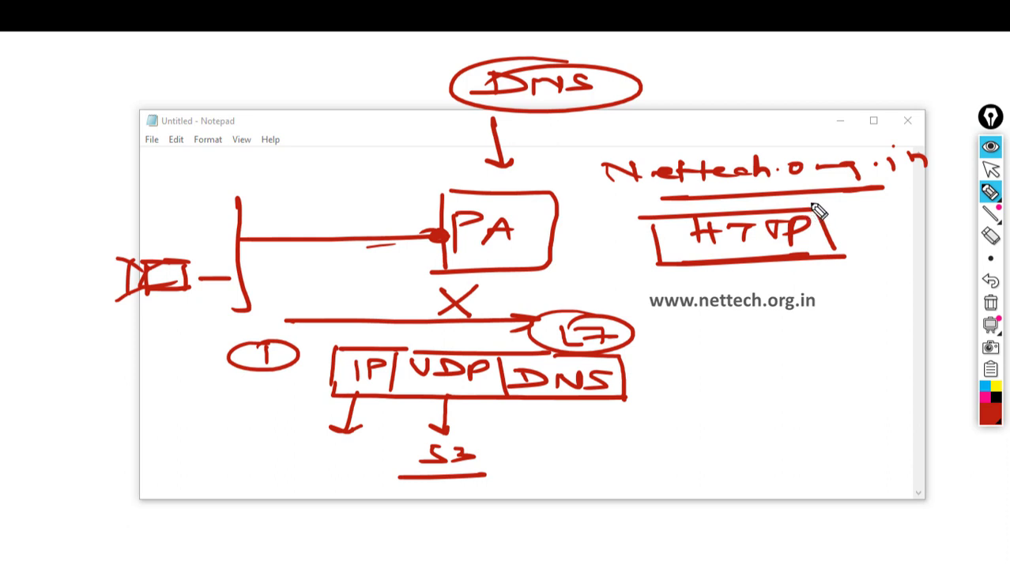
{"action": "left_click_drag", "start_coordinate": [891, 196], "coordinate": [973, 186]}
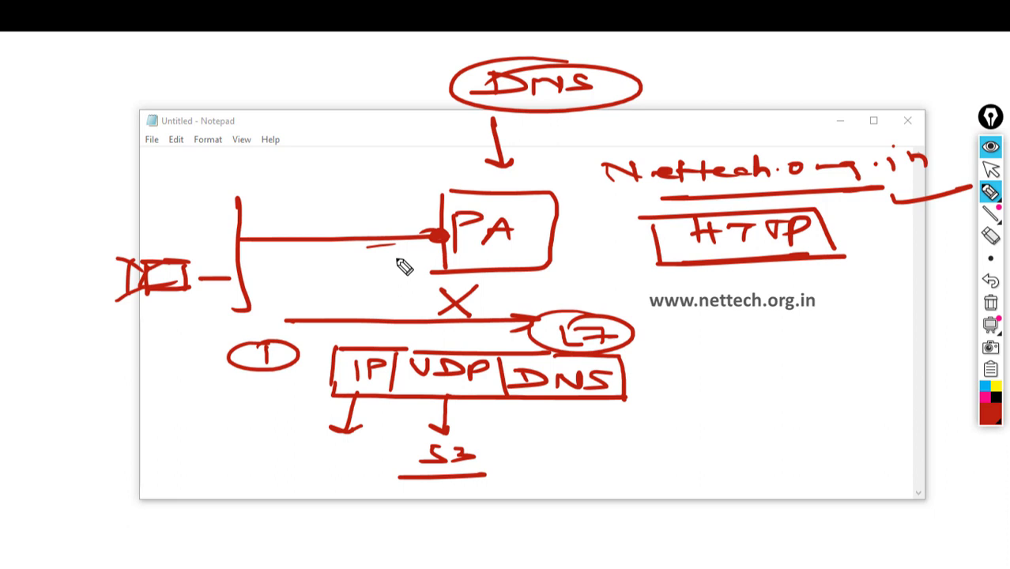
- Clear the drawing and sketch a firewall box labelled "F-W" linked to a network segment
{"action": "left_click", "coordinate": [993, 304]}
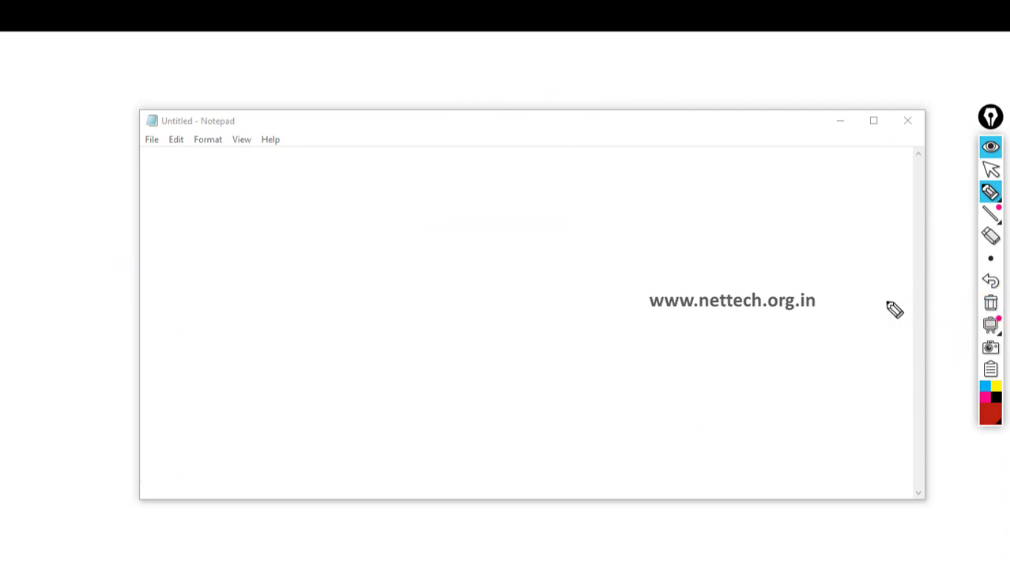
{"action": "mouse_move", "coordinate": [416, 191]}
{"action": "left_mouse_down"}
{"action": "mouse_move", "coordinate": [407, 234]}
{"action": "mouse_move", "coordinate": [440, 213]}
{"action": "mouse_move", "coordinate": [465, 221]}
{"action": "mouse_move", "coordinate": [475, 208]}
{"action": "left_mouse_up"}
{"action": "mouse_move", "coordinate": [382, 173]}
{"action": "left_mouse_down"}
{"action": "mouse_move", "coordinate": [382, 251]}
{"action": "mouse_move", "coordinate": [489, 257]}
{"action": "mouse_move", "coordinate": [383, 252]}
{"action": "left_mouse_up"}
{"action": "left_click_drag", "start_coordinate": [392, 211], "coordinate": [171, 211]}
{"action": "left_click_drag", "start_coordinate": [166, 163], "coordinate": [140, 294]}
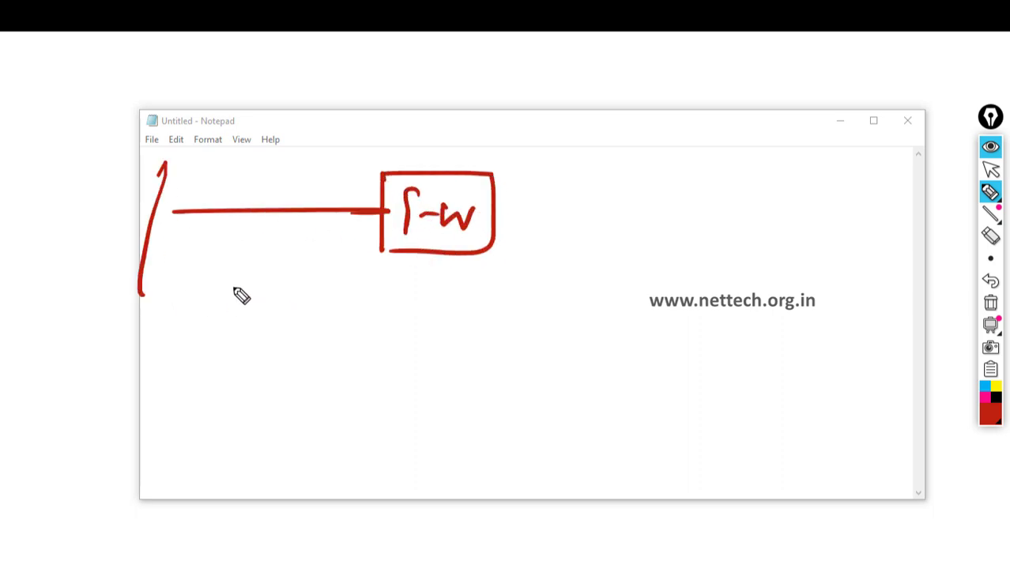
- Draw a traffic arrow toward the firewall, mark the firewall's interface, and add a packet box divided into IP and TCP below the arrow
{"action": "left_click_drag", "start_coordinate": [216, 287], "coordinate": [397, 287]}
{"action": "left_click_drag", "start_coordinate": [367, 277], "coordinate": [355, 301]}
{"action": "left_click_drag", "start_coordinate": [387, 211], "coordinate": [367, 210]}
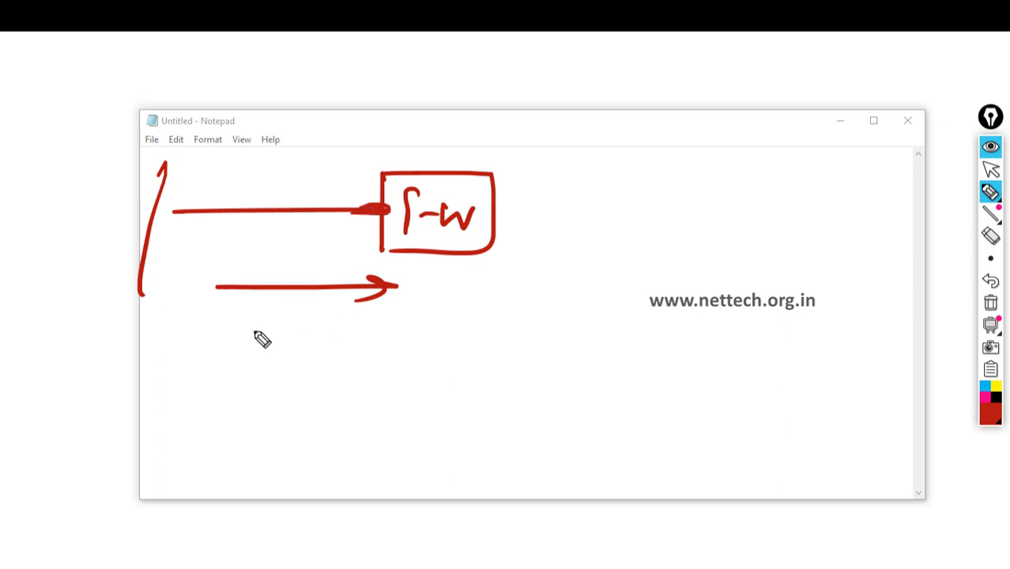
{"action": "mouse_move", "coordinate": [224, 315]}
{"action": "left_mouse_down"}
{"action": "mouse_move", "coordinate": [224, 354]}
{"action": "mouse_move", "coordinate": [317, 318]}
{"action": "left_mouse_up"}
{"action": "mouse_move", "coordinate": [253, 324]}
{"action": "left_mouse_down"}
{"action": "mouse_move", "coordinate": [253, 352]}
{"action": "mouse_move", "coordinate": [269, 339]}
{"action": "mouse_move", "coordinate": [301, 353]}
{"action": "mouse_move", "coordinate": [340, 330]}
{"action": "left_mouse_up"}
{"action": "left_click_drag", "start_coordinate": [325, 332], "coordinate": [325, 353]}
{"action": "mouse_move", "coordinate": [357, 332]}
{"action": "left_mouse_down"}
{"action": "mouse_move", "coordinate": [354, 349]}
{"action": "mouse_move", "coordinate": [372, 338]}
{"action": "left_mouse_up"}
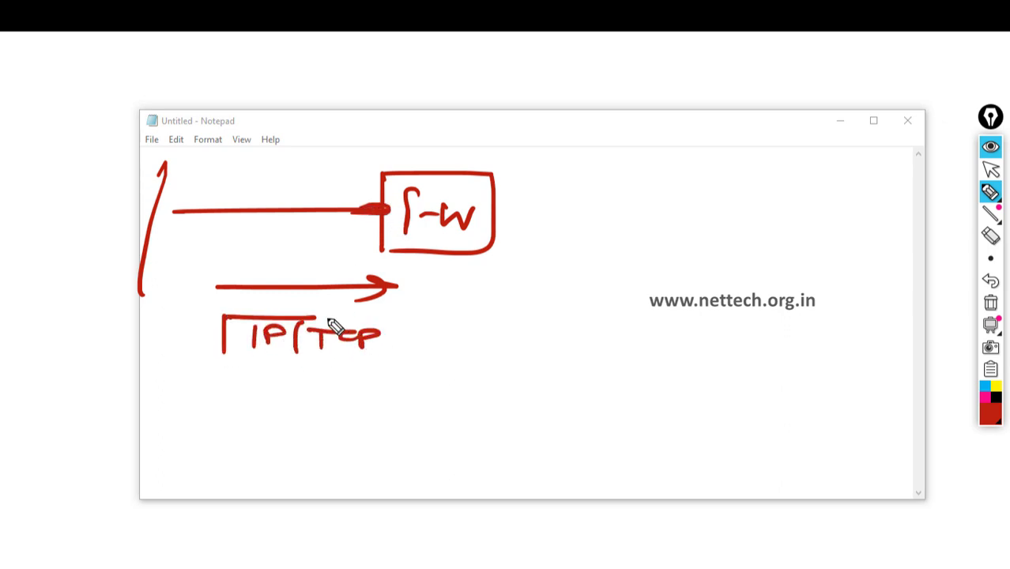
{"action": "left_click_drag", "start_coordinate": [317, 317], "coordinate": [393, 317]}
{"action": "left_click_drag", "start_coordinate": [387, 319], "coordinate": [390, 352]}
{"action": "left_click_drag", "start_coordinate": [210, 360], "coordinate": [377, 359]}
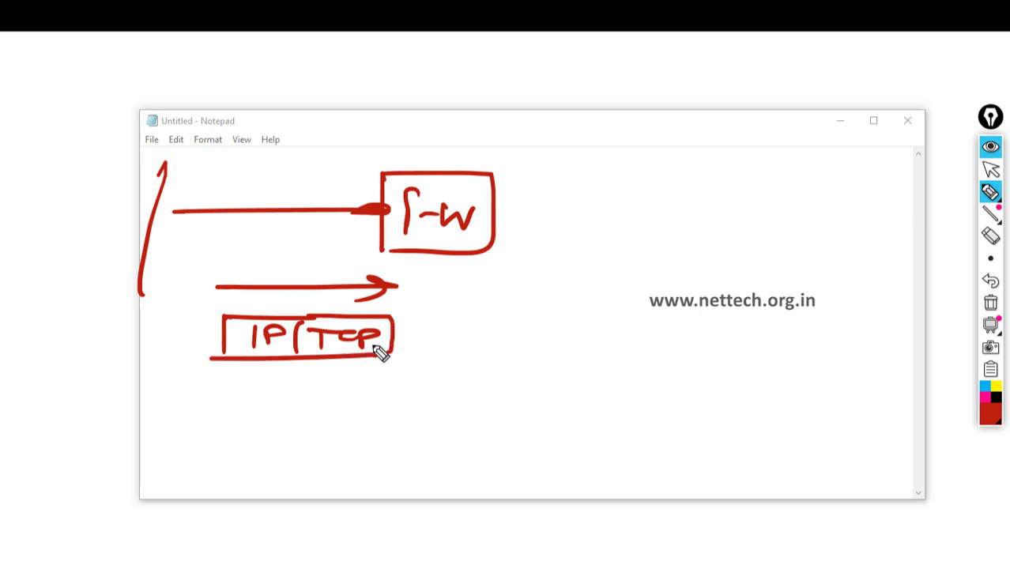
- Label the traffic arrow "SYN" with a circled 1, and put check marks under the packet's IP and TCP fields
{"action": "mouse_move", "coordinate": [261, 254]}
{"action": "left_mouse_down"}
{"action": "mouse_move", "coordinate": [232, 271]}
{"action": "mouse_move", "coordinate": [315, 261]}
{"action": "left_mouse_up"}
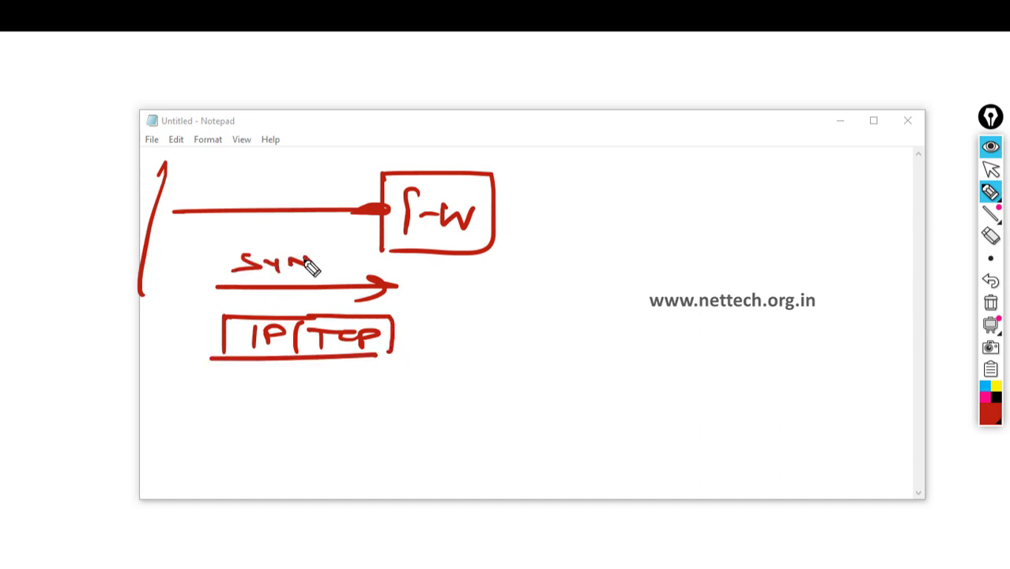
{"action": "mouse_move", "coordinate": [252, 232]}
{"action": "left_mouse_down"}
{"action": "mouse_move", "coordinate": [253, 245]}
{"action": "mouse_move", "coordinate": [237, 239]}
{"action": "left_mouse_up"}
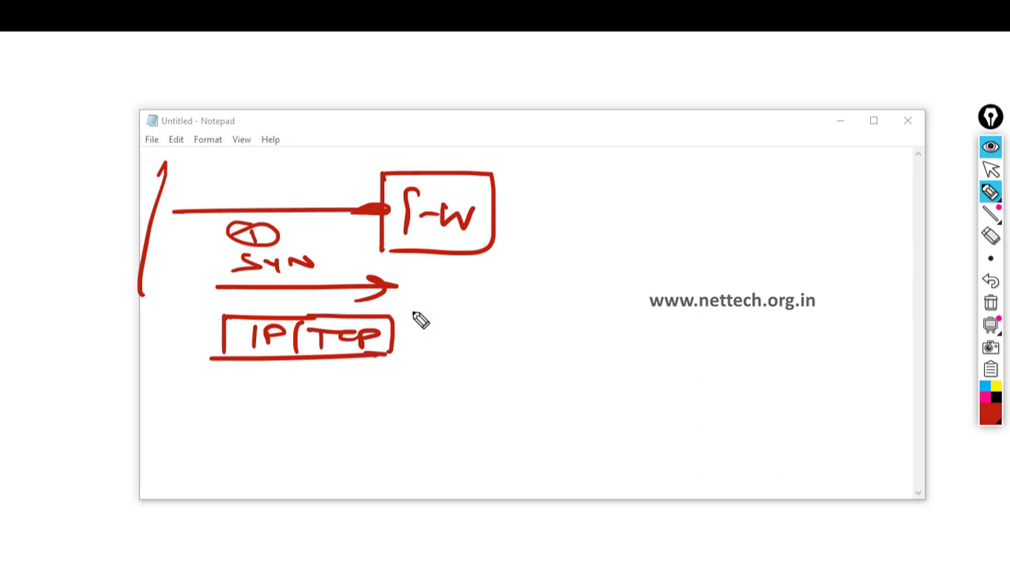
{"action": "left_click_drag", "start_coordinate": [222, 387], "coordinate": [276, 374]}
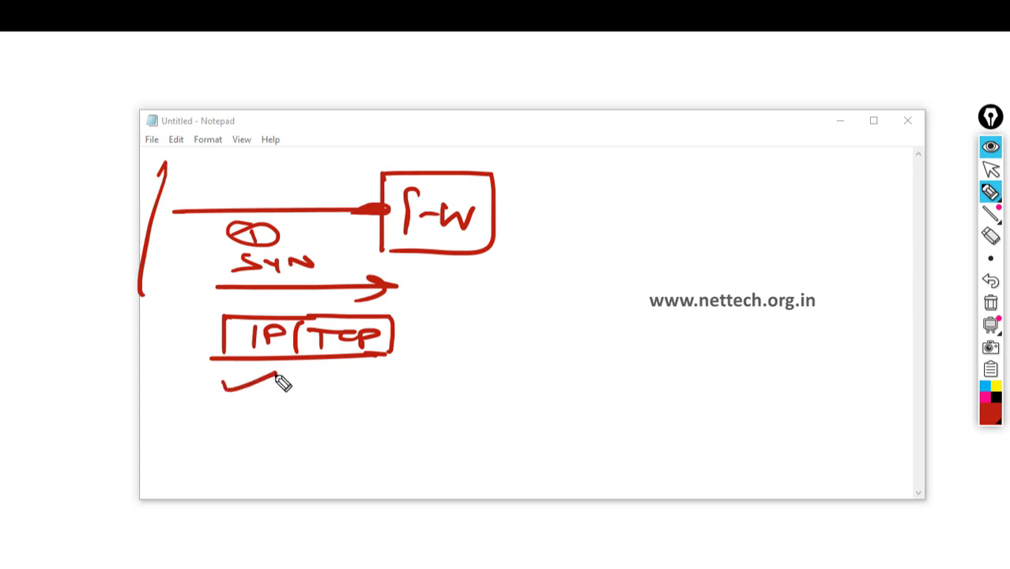
{"action": "left_click_drag", "start_coordinate": [338, 383], "coordinate": [391, 372]}
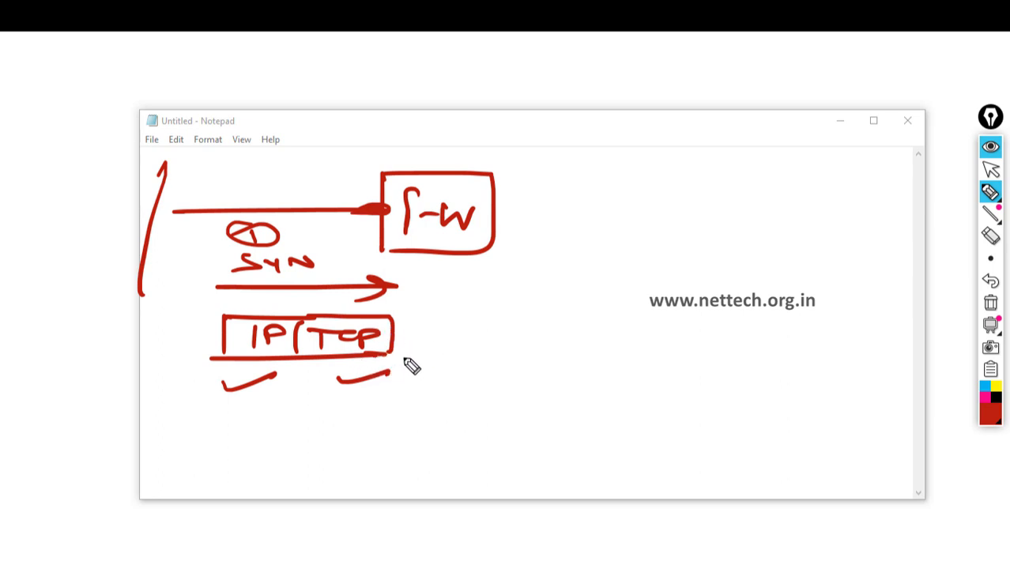
- Link the firewall's other side to a cloud and draw an outbound arrow with a circled 1 below the link
{"action": "left_click_drag", "start_coordinate": [496, 213], "coordinate": [634, 215]}
{"action": "mouse_move", "coordinate": [744, 208]}
{"action": "left_mouse_down"}
{"action": "mouse_move", "coordinate": [816, 236]}
{"action": "mouse_move", "coordinate": [750, 210]}
{"action": "left_mouse_up"}
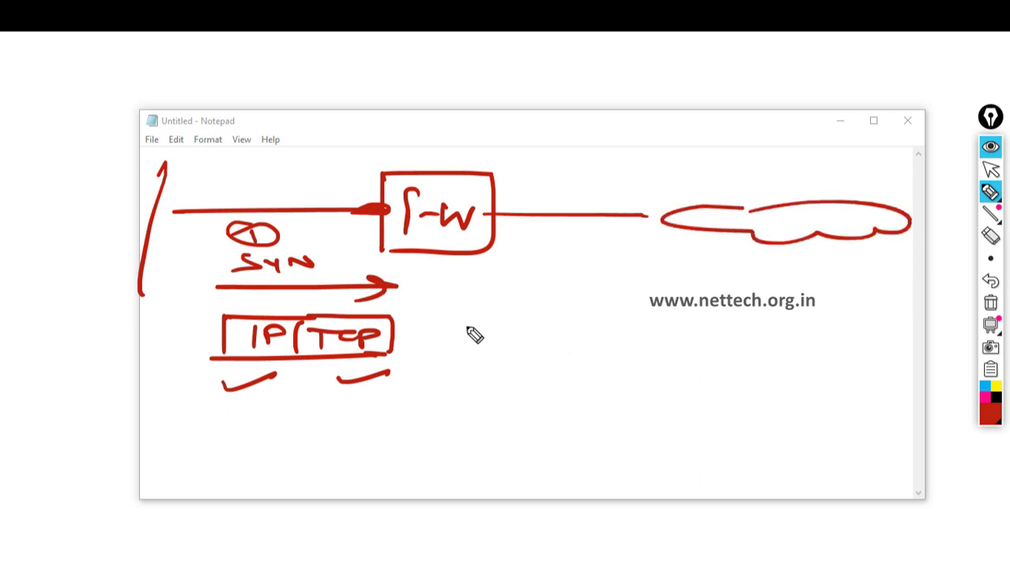
{"action": "left_click_drag", "start_coordinate": [489, 291], "coordinate": [726, 282]}
{"action": "left_click_drag", "start_coordinate": [593, 262], "coordinate": [647, 265]}
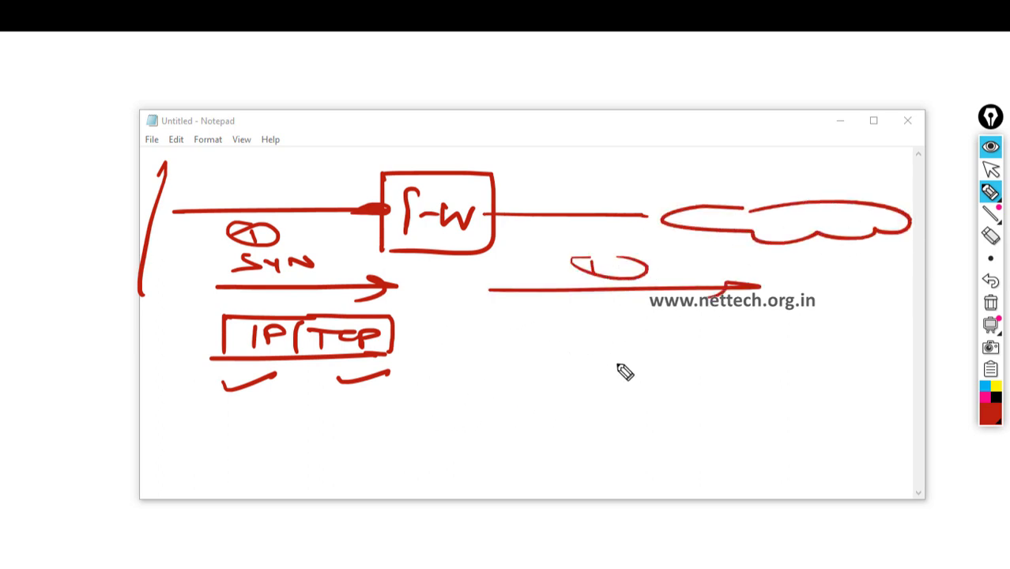
- Draw a return arrow from the cloud side with a circled number, and an outbound arrow below it with a circled 3
{"action": "left_click_drag", "start_coordinate": [341, 396], "coordinate": [733, 392]}
{"action": "left_click_drag", "start_coordinate": [389, 374], "coordinate": [408, 401]}
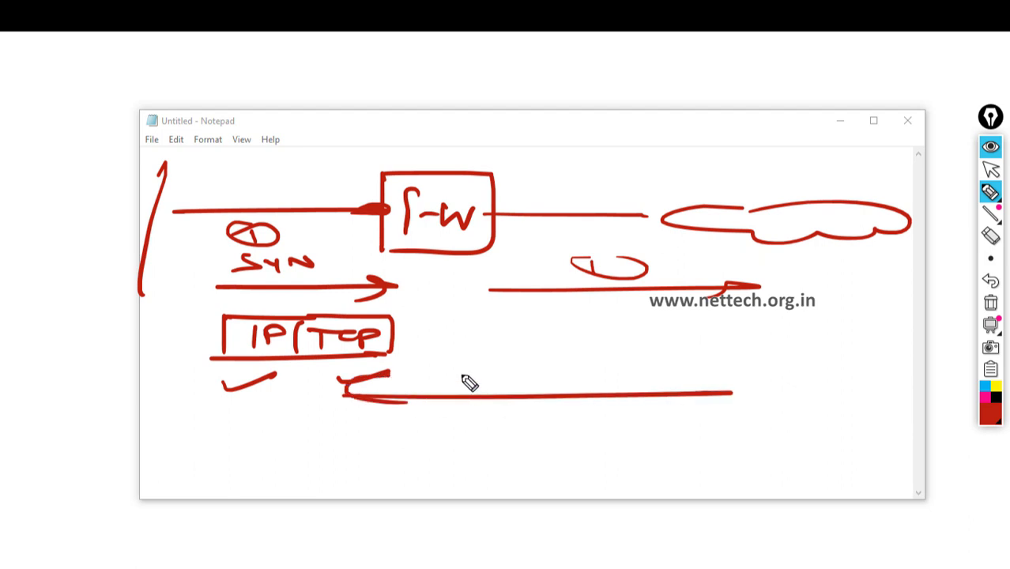
{"action": "mouse_move", "coordinate": [469, 383]}
{"action": "left_mouse_down"}
{"action": "mouse_move", "coordinate": [500, 361]}
{"action": "mouse_move", "coordinate": [524, 365]}
{"action": "left_mouse_up"}
{"action": "left_click", "coordinate": [345, 434]}
{"action": "mouse_move", "coordinate": [512, 432]}
{"action": "left_mouse_down"}
{"action": "mouse_move", "coordinate": [501, 423]}
{"action": "mouse_move", "coordinate": [514, 410]}
{"action": "mouse_move", "coordinate": [497, 437]}
{"action": "left_mouse_up"}
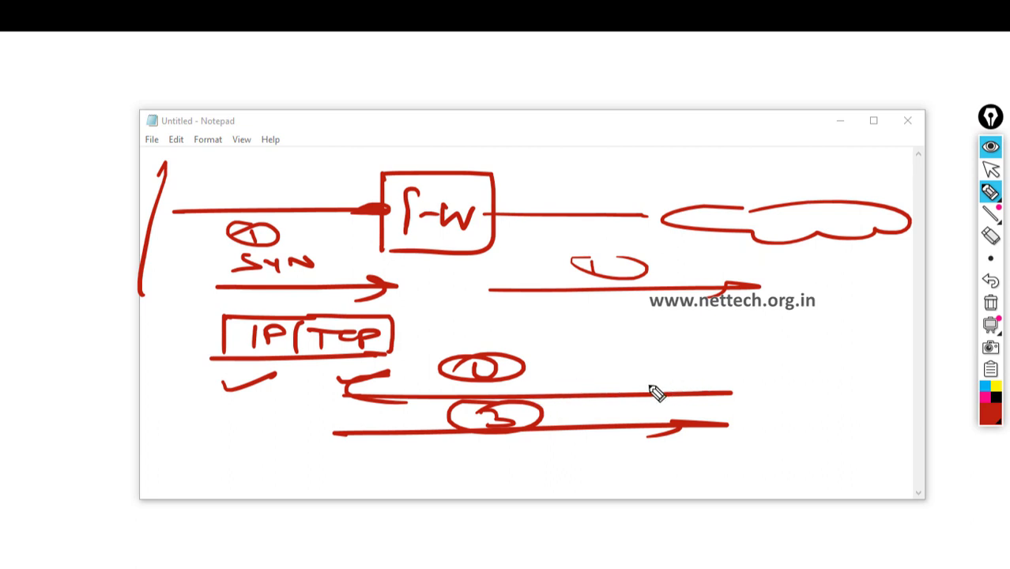
- Above the firewall, draw an arrow with a circled 1 and a packet box divided into IP, TCP and Data, with a small arrow from Data
{"action": "left_click_drag", "start_coordinate": [196, 122], "coordinate": [501, 111]}
{"action": "left_click_drag", "start_coordinate": [468, 104], "coordinate": [463, 121]}
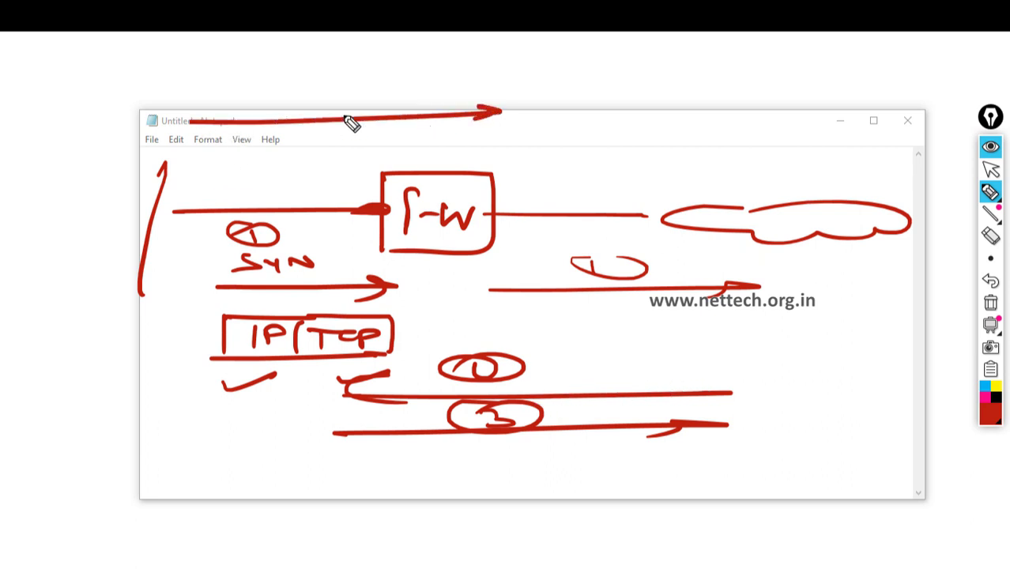
{"action": "mouse_move", "coordinate": [237, 84]}
{"action": "left_mouse_down"}
{"action": "mouse_move", "coordinate": [232, 99]}
{"action": "mouse_move", "coordinate": [281, 98]}
{"action": "mouse_move", "coordinate": [409, 58]}
{"action": "left_mouse_up"}
{"action": "mouse_move", "coordinate": [340, 71]}
{"action": "left_mouse_down"}
{"action": "mouse_move", "coordinate": [484, 70]}
{"action": "mouse_move", "coordinate": [528, 85]}
{"action": "mouse_move", "coordinate": [575, 74]}
{"action": "mouse_move", "coordinate": [608, 86]}
{"action": "mouse_move", "coordinate": [621, 76]}
{"action": "left_mouse_up"}
{"action": "left_click_drag", "start_coordinate": [410, 56], "coordinate": [623, 98]}
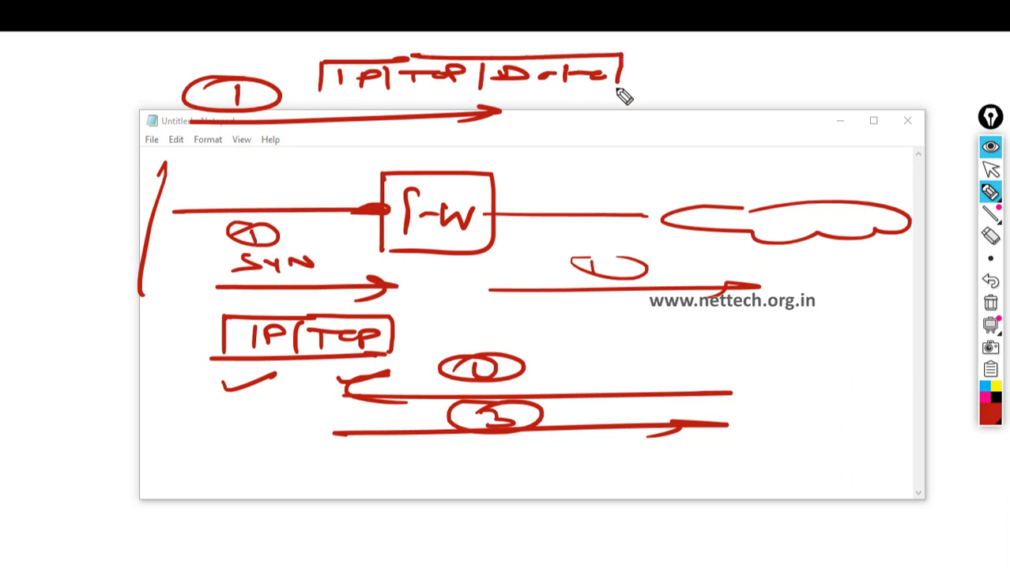
{"action": "left_click_drag", "start_coordinate": [320, 97], "coordinate": [639, 100]}
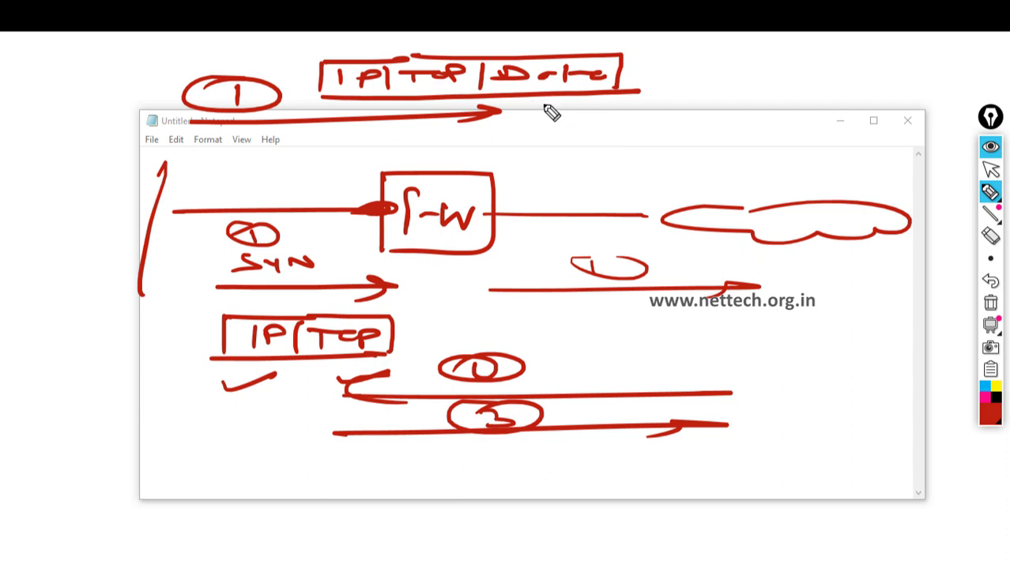
{"action": "mouse_move", "coordinate": [544, 98]}
{"action": "left_mouse_down"}
{"action": "mouse_move", "coordinate": [593, 113]}
{"action": "mouse_move", "coordinate": [569, 129]}
{"action": "left_mouse_up"}
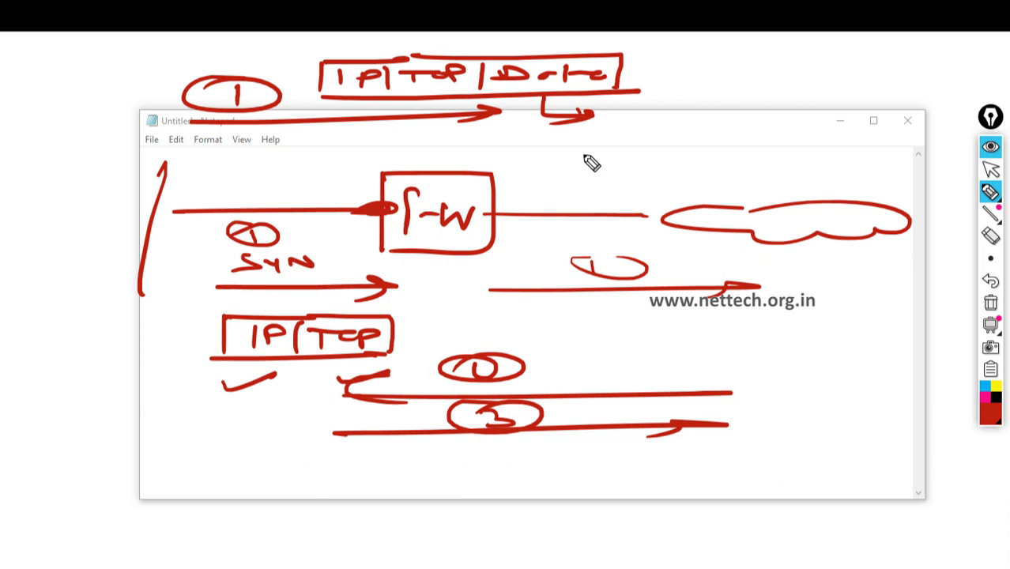
- Clear the drawing, then minimise Notepad and the browser to leave a blank background
{"action": "left_click", "coordinate": [991, 303]}
{"action": "left_click", "coordinate": [991, 171]}
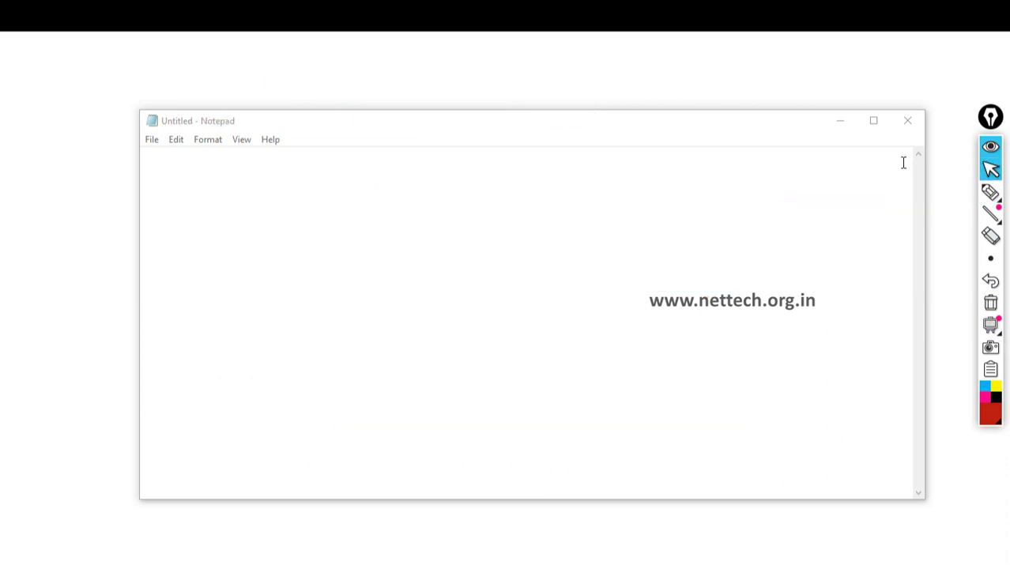
{"action": "left_click", "coordinate": [848, 123]}
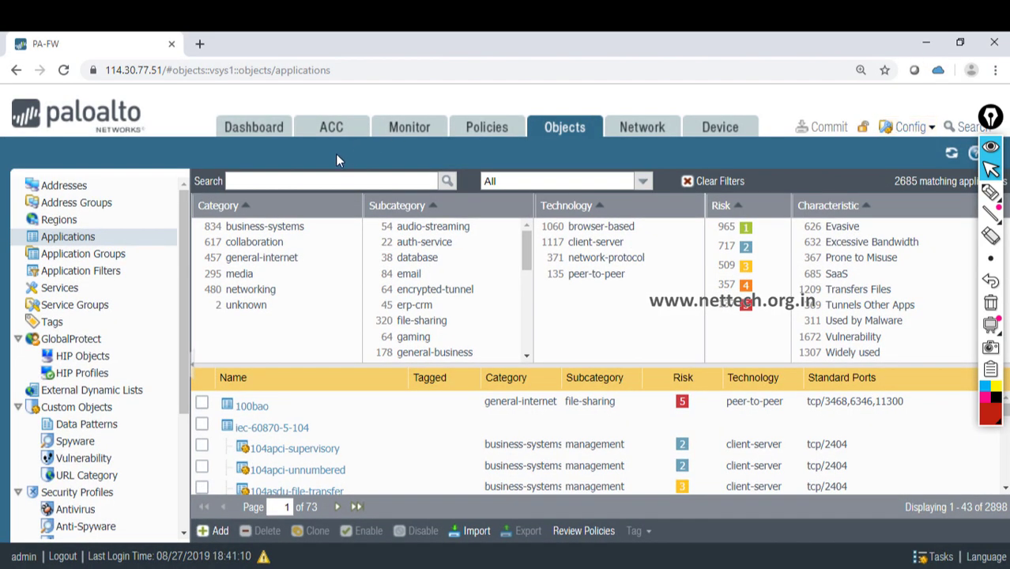
{"action": "left_click", "coordinate": [927, 43]}
- With the pen, draw a box labelled "PA", link it to a cloud, and label that interface "e1/2"
{"action": "mouse_move", "coordinate": [990, 193]}
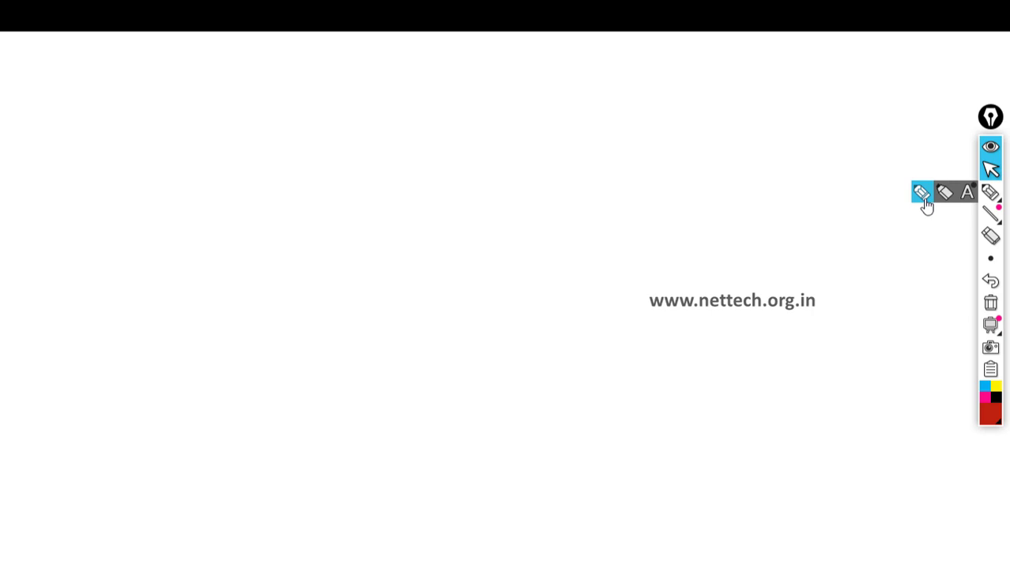
{"action": "left_click", "coordinate": [925, 200]}
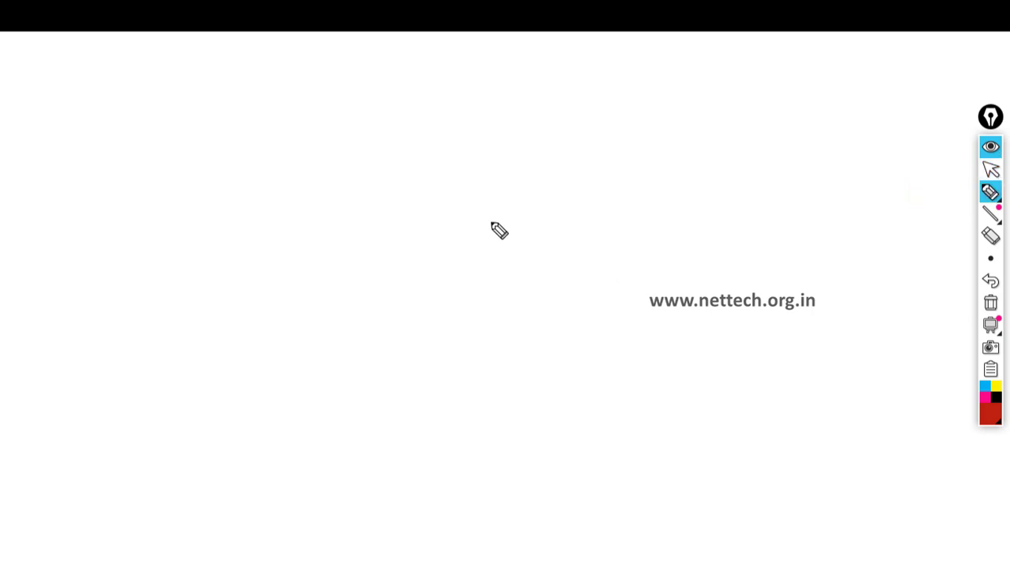
{"action": "mouse_move", "coordinate": [438, 236]}
{"action": "left_mouse_down"}
{"action": "mouse_move", "coordinate": [470, 223]}
{"action": "mouse_move", "coordinate": [462, 230]}
{"action": "left_mouse_up"}
{"action": "mouse_move", "coordinate": [461, 196]}
{"action": "left_mouse_down"}
{"action": "mouse_move", "coordinate": [468, 215]}
{"action": "mouse_move", "coordinate": [524, 225]}
{"action": "mouse_move", "coordinate": [549, 211]}
{"action": "left_mouse_up"}
{"action": "mouse_move", "coordinate": [427, 171]}
{"action": "left_mouse_down"}
{"action": "mouse_move", "coordinate": [425, 263]}
{"action": "mouse_move", "coordinate": [587, 256]}
{"action": "mouse_move", "coordinate": [443, 255]}
{"action": "left_mouse_up"}
{"action": "mouse_move", "coordinate": [589, 213]}
{"action": "left_mouse_down"}
{"action": "mouse_move", "coordinate": [958, 207]}
{"action": "mouse_move", "coordinate": [826, 193]}
{"action": "left_mouse_up"}
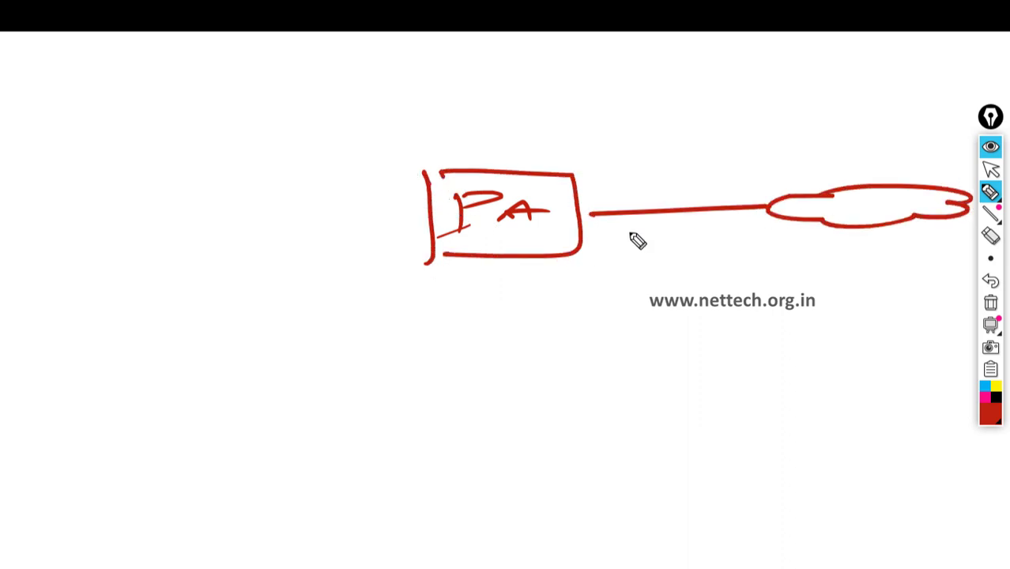
{"action": "mouse_move", "coordinate": [607, 236]}
{"action": "left_mouse_down"}
{"action": "mouse_move", "coordinate": [643, 241]}
{"action": "mouse_move", "coordinate": [649, 264]}
{"action": "mouse_move", "coordinate": [724, 253]}
{"action": "left_mouse_up"}
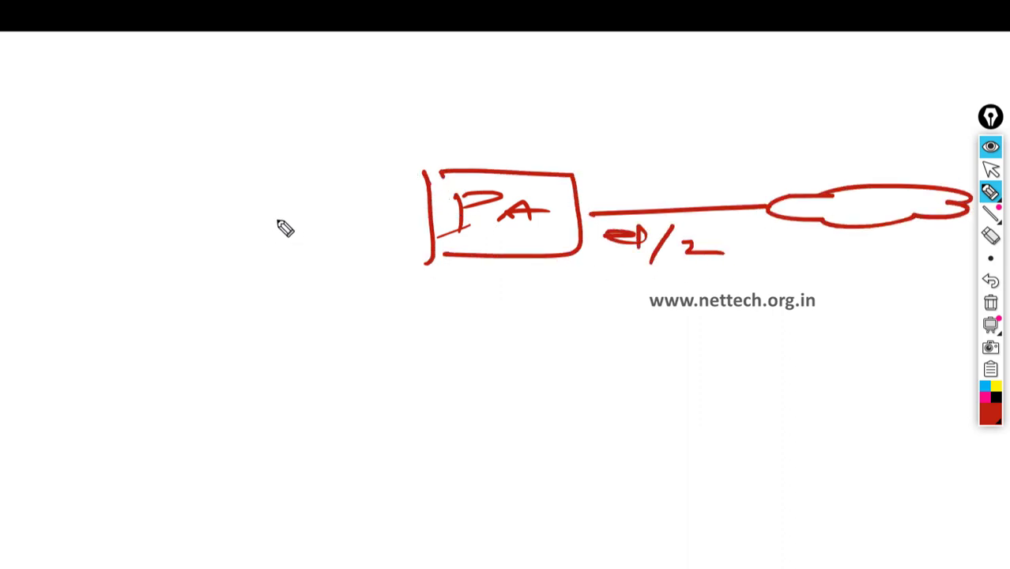
- Draw a link to the PA box's inside face, mark the interface with a dot, and label it "e1/1"
{"action": "left_click_drag", "start_coordinate": [188, 214], "coordinate": [428, 215]}
{"action": "left_click", "coordinate": [427, 214]}
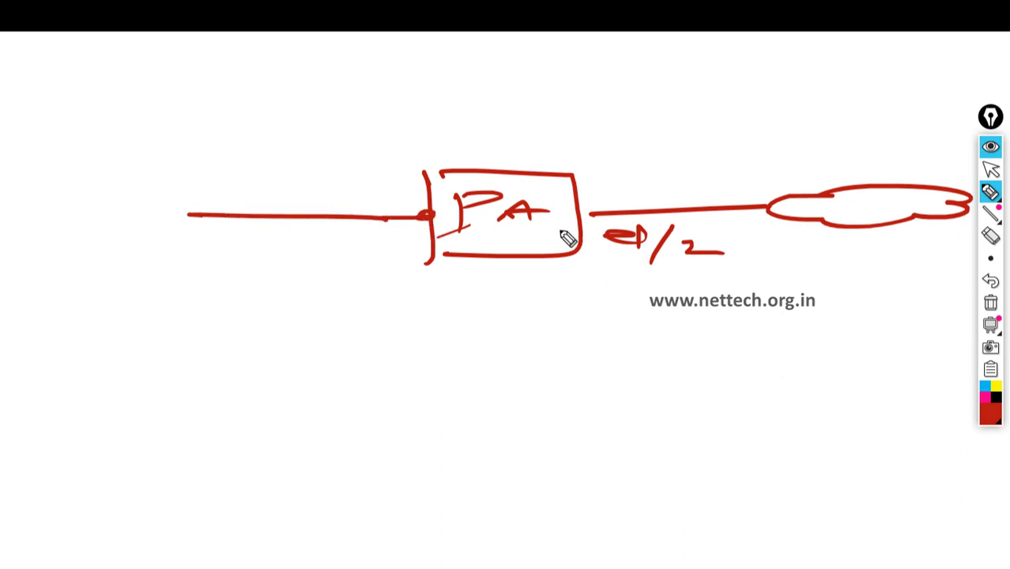
{"action": "left_click_drag", "start_coordinate": [341, 244], "coordinate": [373, 250]}
{"action": "mouse_move", "coordinate": [399, 234]}
{"action": "left_mouse_down"}
{"action": "mouse_move", "coordinate": [382, 265]}
{"action": "mouse_move", "coordinate": [413, 265]}
{"action": "left_mouse_up"}
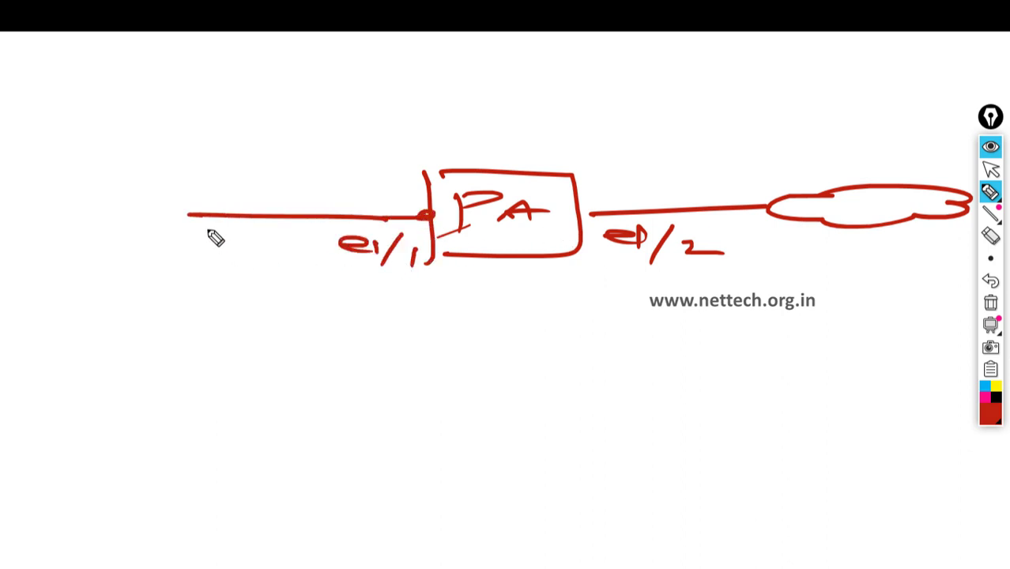
- Draw a thick network segment at the inside link's far end and attach a host with two strokes above it
{"action": "left_click_drag", "start_coordinate": [175, 164], "coordinate": [134, 324]}
{"action": "mouse_move", "coordinate": [162, 170]}
{"action": "left_mouse_down"}
{"action": "mouse_move", "coordinate": [140, 322]}
{"action": "mouse_move", "coordinate": [169, 208]}
{"action": "mouse_move", "coordinate": [160, 304]}
{"action": "left_mouse_up"}
{"action": "left_click_drag", "start_coordinate": [272, 216], "coordinate": [169, 215]}
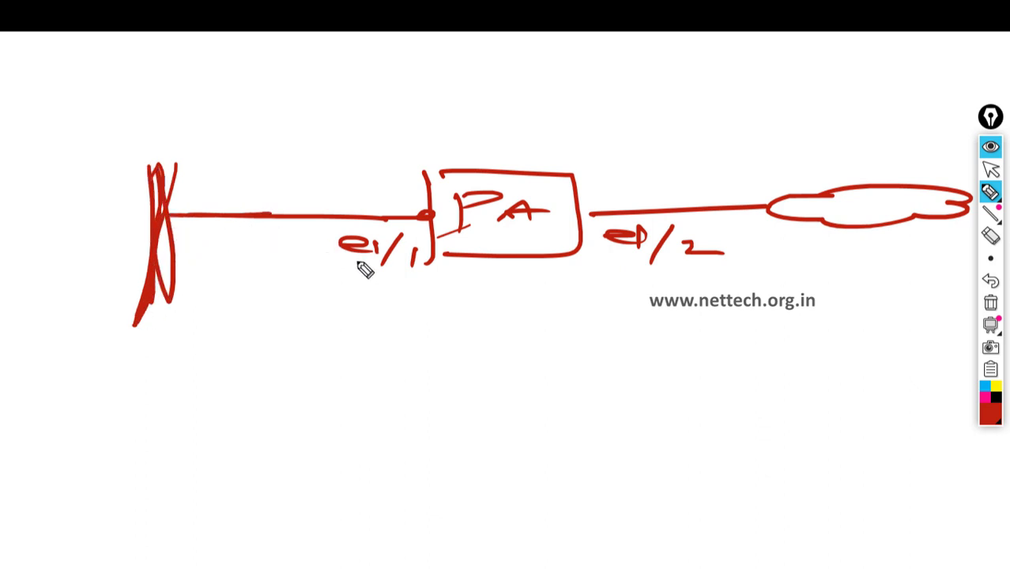
{"action": "mouse_move", "coordinate": [148, 273]}
{"action": "left_mouse_down"}
{"action": "mouse_move", "coordinate": [103, 273]}
{"action": "mouse_move", "coordinate": [89, 290]}
{"action": "mouse_move", "coordinate": [75, 288]}
{"action": "left_mouse_up"}
{"action": "mouse_move", "coordinate": [23, 263]}
{"action": "left_mouse_down"}
{"action": "mouse_move", "coordinate": [93, 292]}
{"action": "mouse_move", "coordinate": [27, 261]}
{"action": "mouse_move", "coordinate": [114, 226]}
{"action": "left_mouse_up"}
{"action": "left_click", "coordinate": [52, 242]}
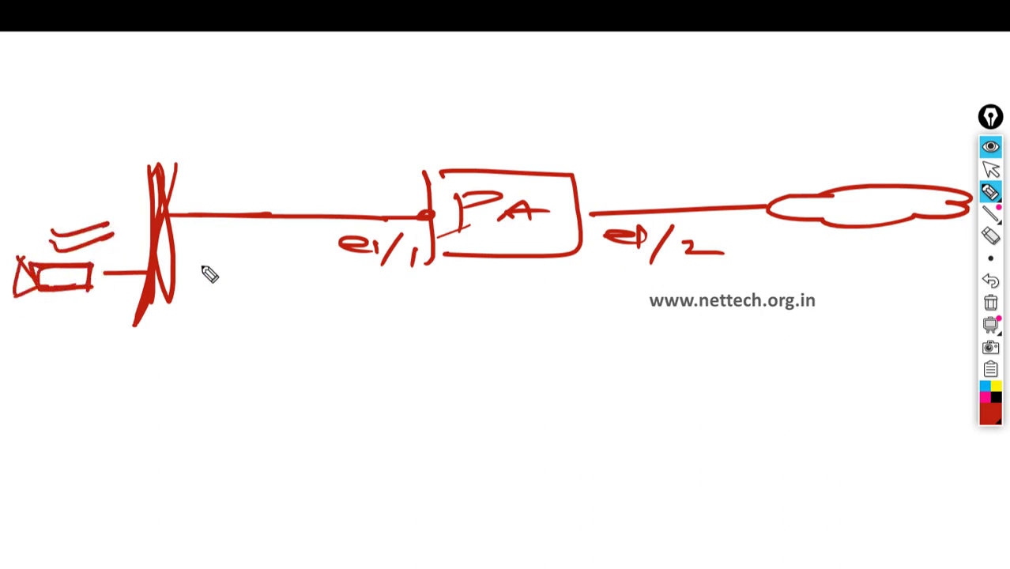
- Write 172.16.0.1 under the e1/1 interface and .50 under the host, and underline both addresses
{"action": "mouse_move", "coordinate": [267, 271]}
{"action": "left_mouse_down"}
{"action": "mouse_move", "coordinate": [267, 298]}
{"action": "mouse_move", "coordinate": [396, 284]}
{"action": "mouse_move", "coordinate": [437, 296]}
{"action": "left_mouse_up"}
{"action": "left_click", "coordinate": [331, 289]}
{"action": "left_click", "coordinate": [384, 290]}
{"action": "left_click", "coordinate": [417, 289]}
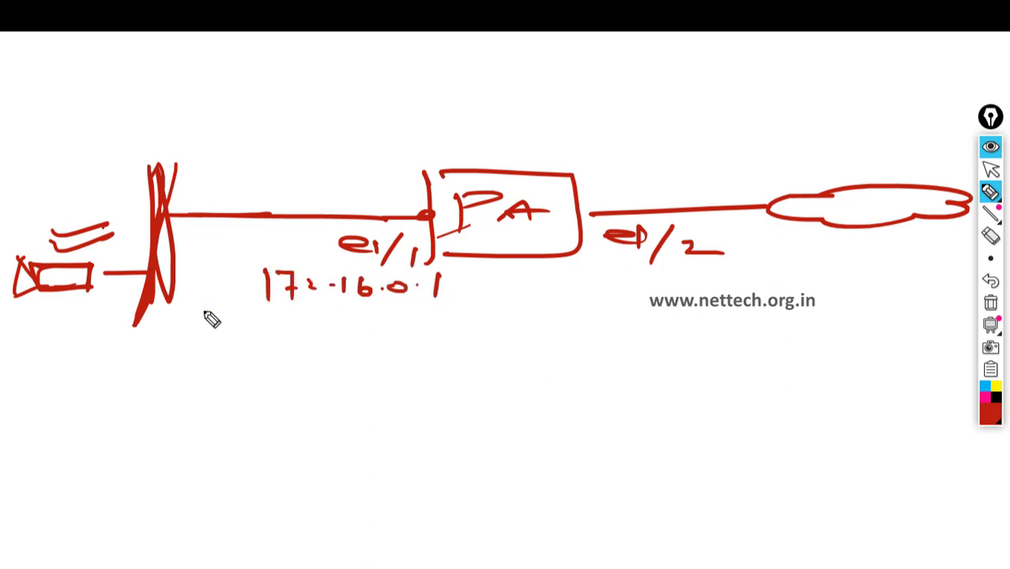
{"action": "left_click", "coordinate": [32, 315]}
{"action": "mouse_move", "coordinate": [65, 312]}
{"action": "left_mouse_down"}
{"action": "mouse_move", "coordinate": [55, 324]}
{"action": "mouse_move", "coordinate": [81, 313]}
{"action": "left_mouse_up"}
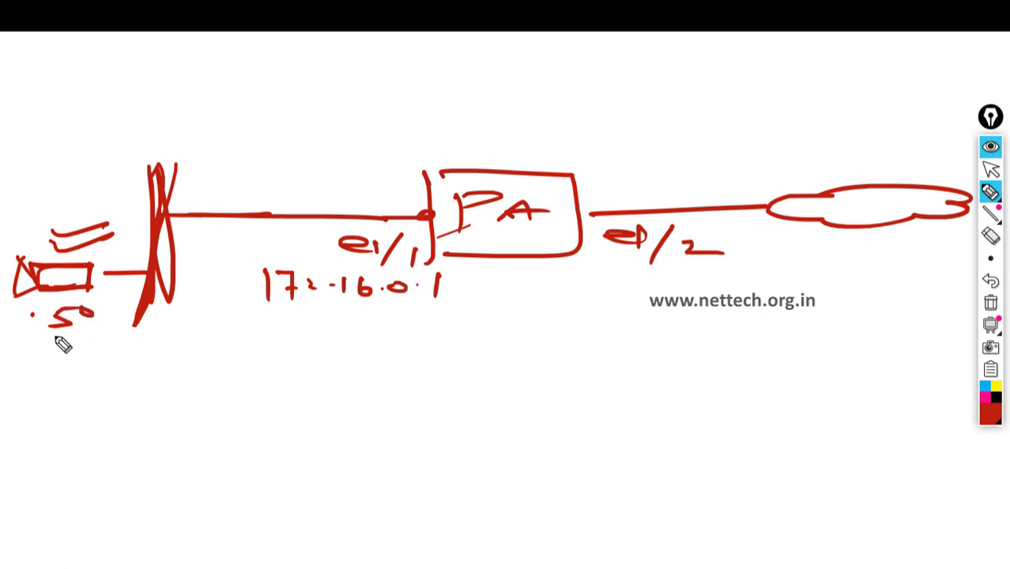
{"action": "left_click_drag", "start_coordinate": [21, 344], "coordinate": [129, 332]}
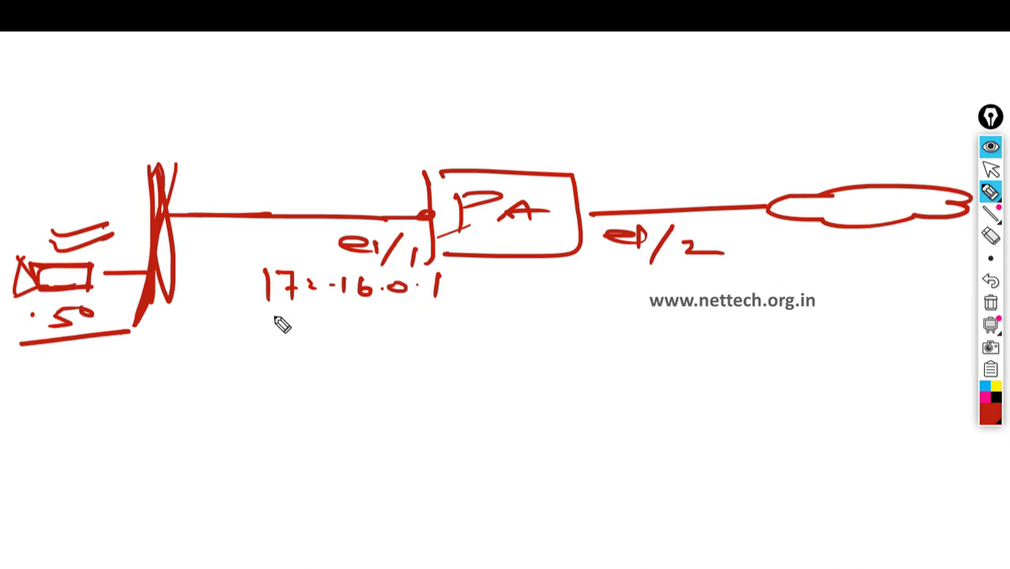
{"action": "left_click_drag", "start_coordinate": [268, 315], "coordinate": [443, 312]}
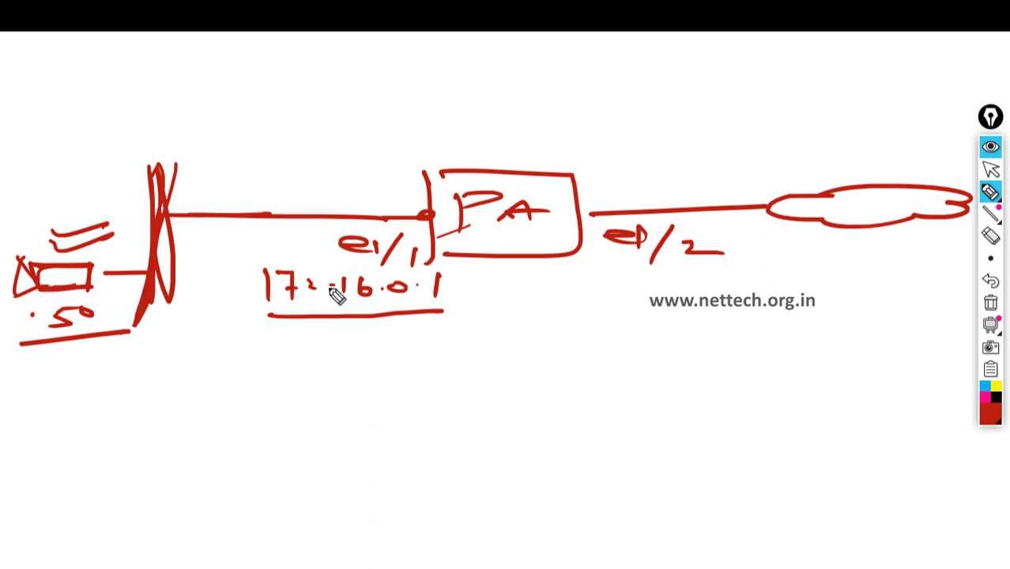
- Clear the drawing and return to the firewall's application objects page in the browser
{"action": "left_click", "coordinate": [991, 303]}
{"action": "mouse_move", "coordinate": [993, 196]}
{"action": "left_click", "coordinate": [992, 169]}
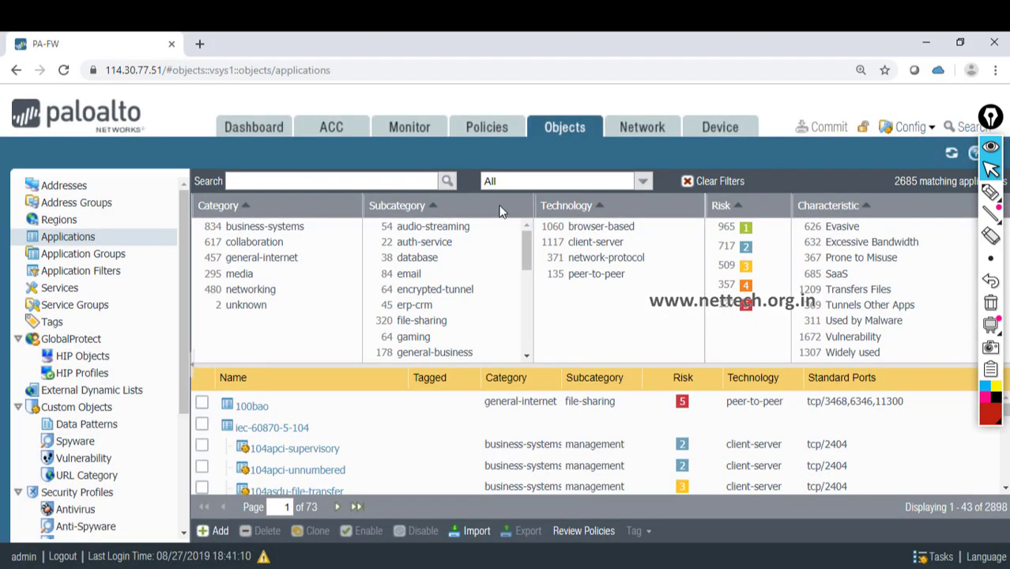
- Collapse the annotation toolbar and review the intrazone-default and interzone-default rules in the firewall's security policy rulebase
{"action": "left_click", "coordinate": [486, 130]}
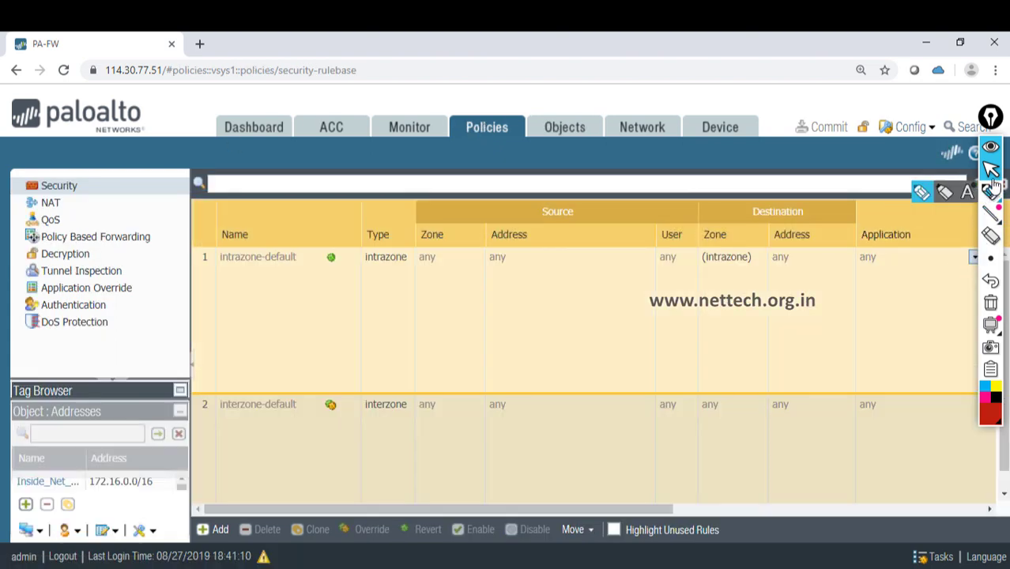
{"action": "left_click", "coordinate": [991, 147]}
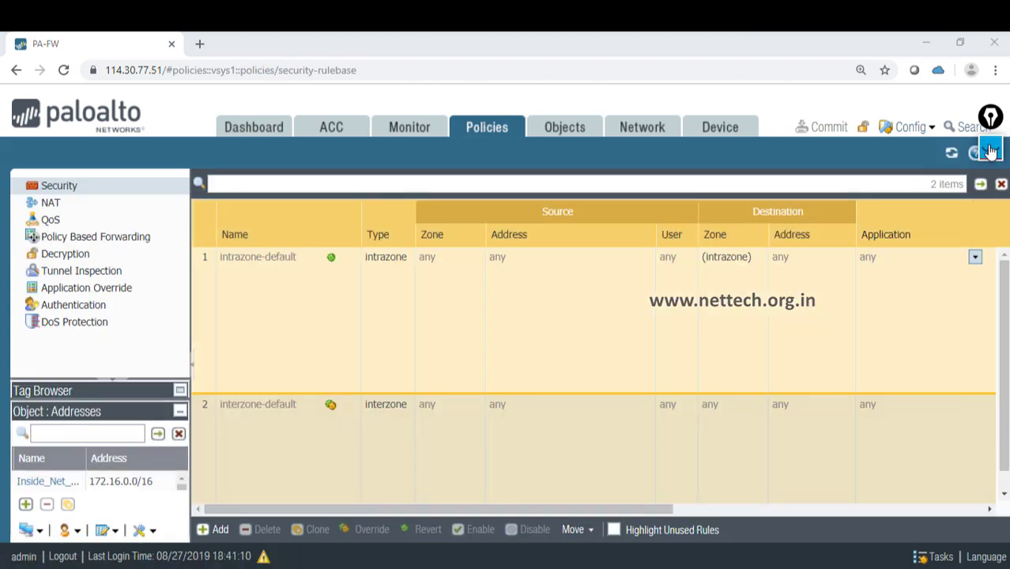
{"action": "left_click", "coordinate": [243, 303]}
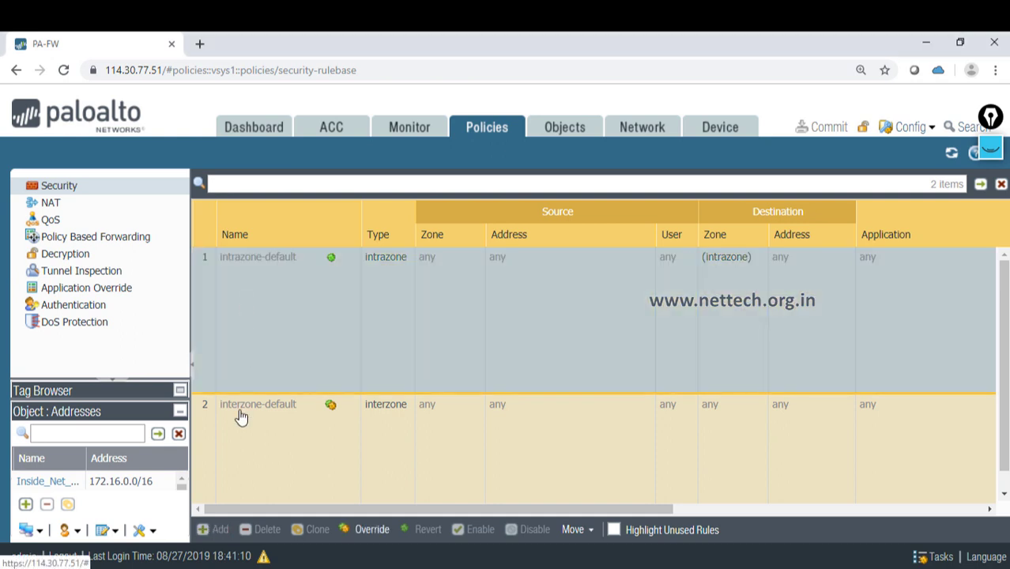
{"action": "left_click", "coordinate": [223, 458]}
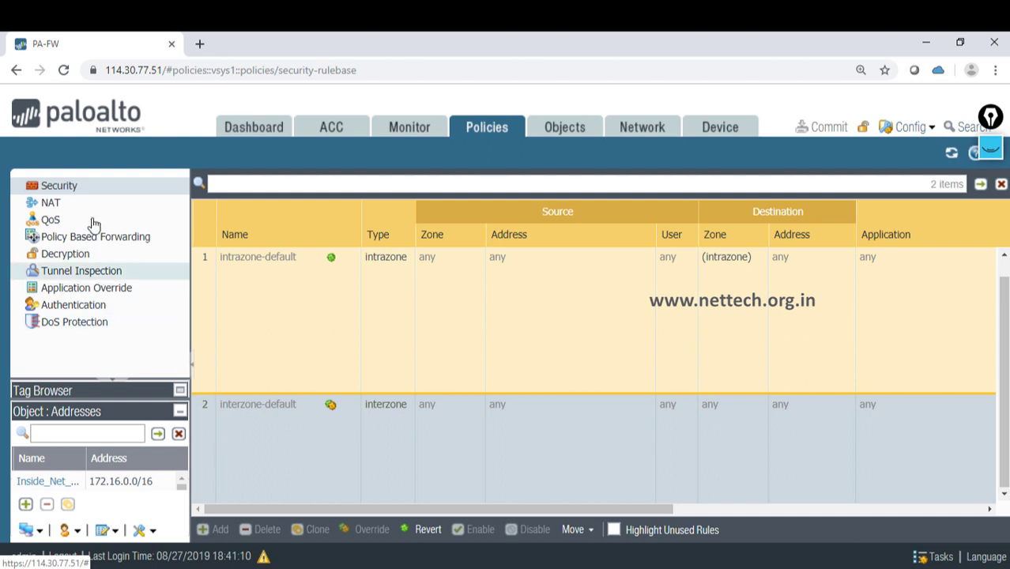
{"action": "left_click", "coordinate": [60, 186]}
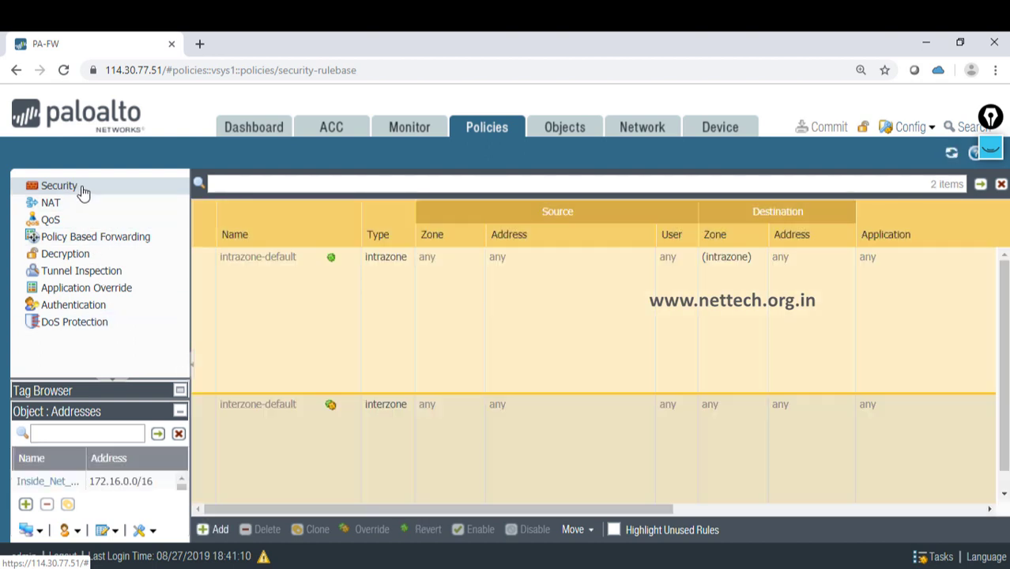
- Create a new security policy rule named Inside-outside-InternetTraffic
{"action": "left_click", "coordinate": [220, 531]}
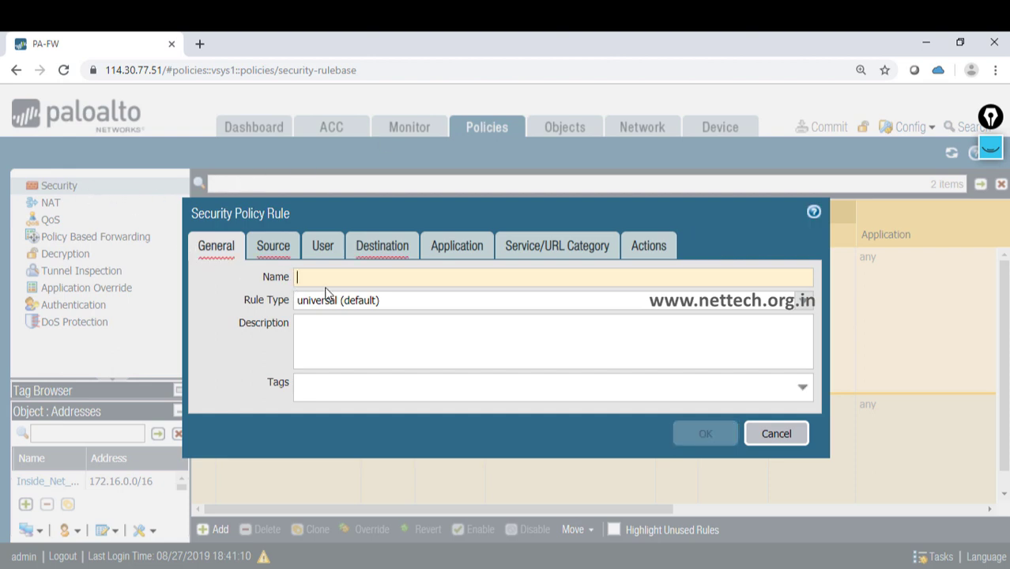
{"action": "type", "text": "Ins"}
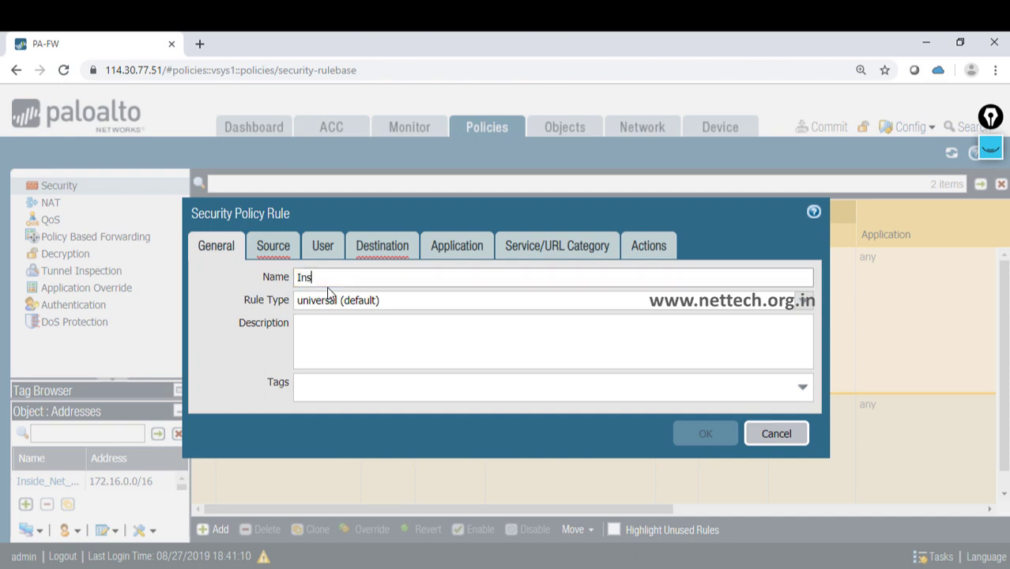
{"action": "type", "text": "ide-outside-InternetTraffic"}
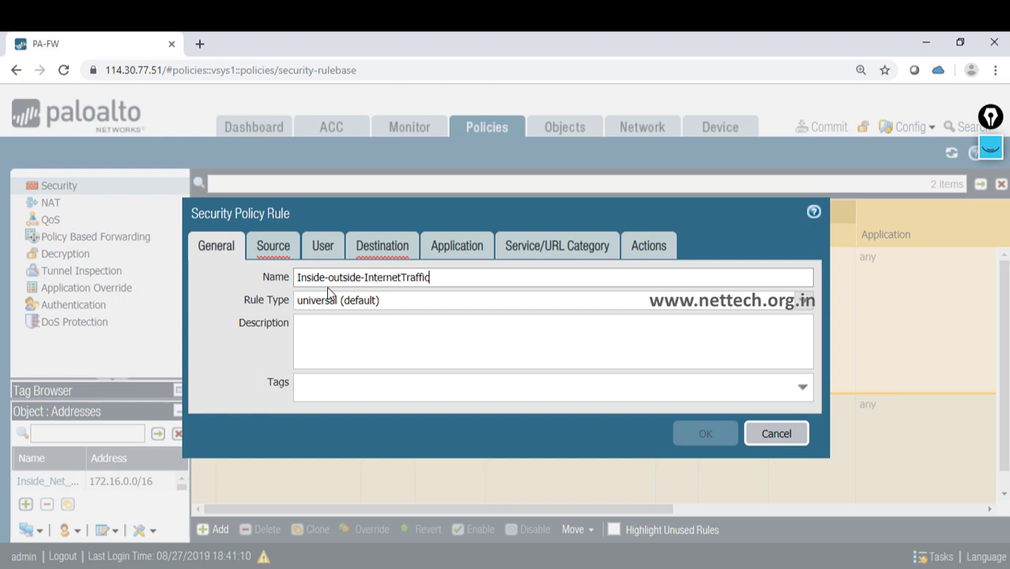
- Set the rule's source zone to INSIDE and its source address to Inside_Net_172.16.0.0-16
{"action": "left_click", "coordinate": [283, 250]}
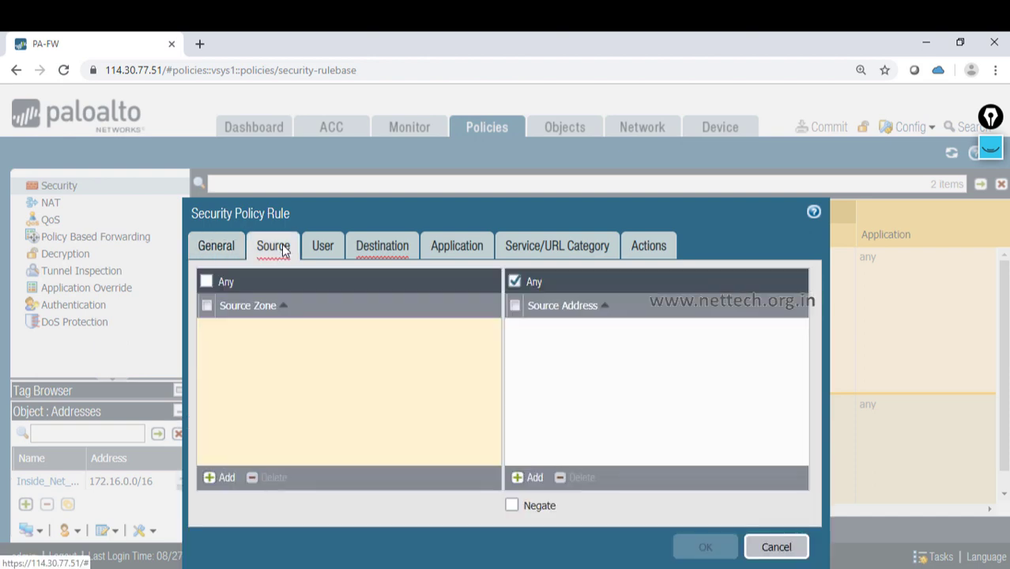
{"action": "left_click", "coordinate": [210, 482]}
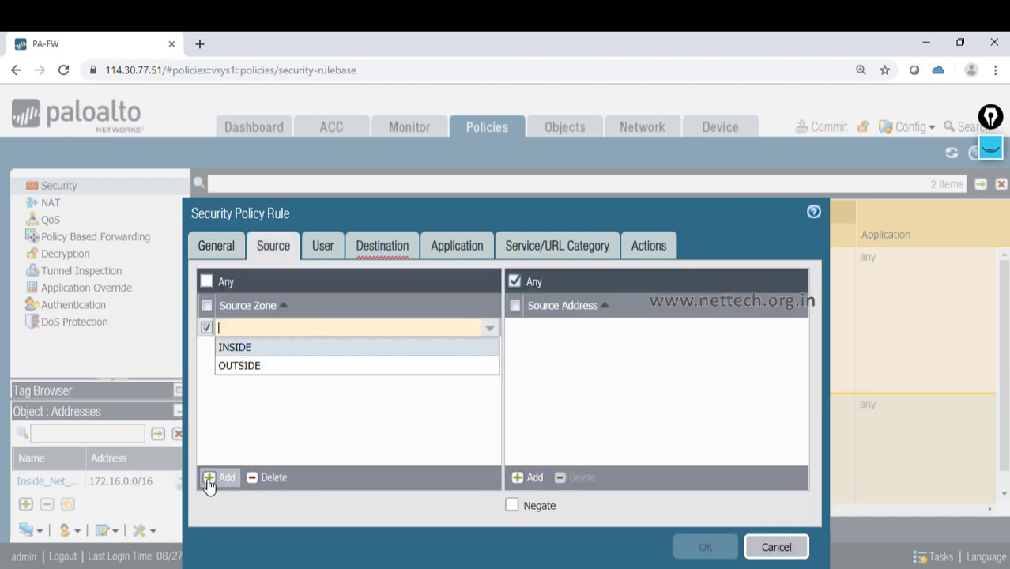
{"action": "left_click", "coordinate": [254, 348]}
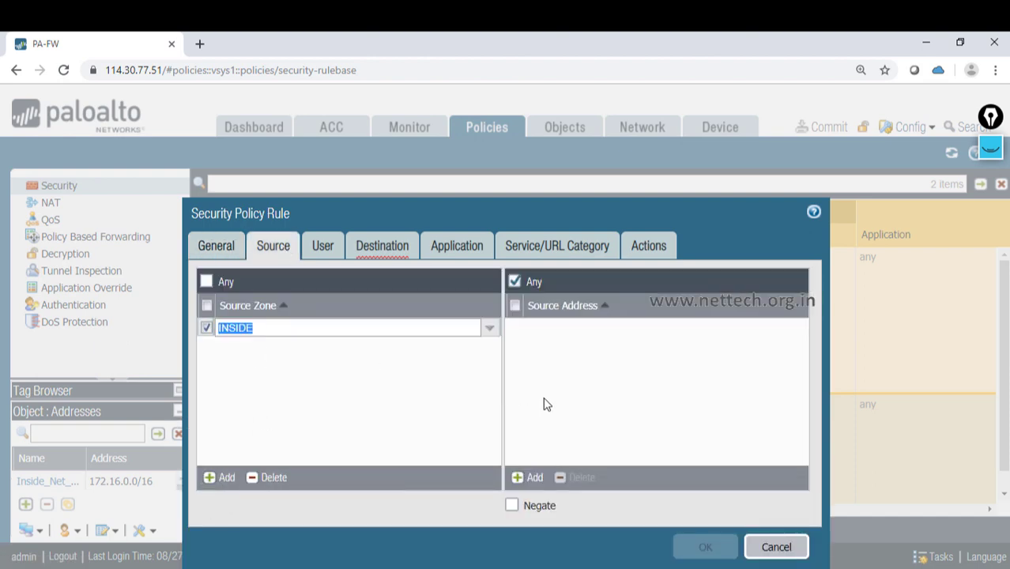
{"action": "left_click", "coordinate": [528, 477]}
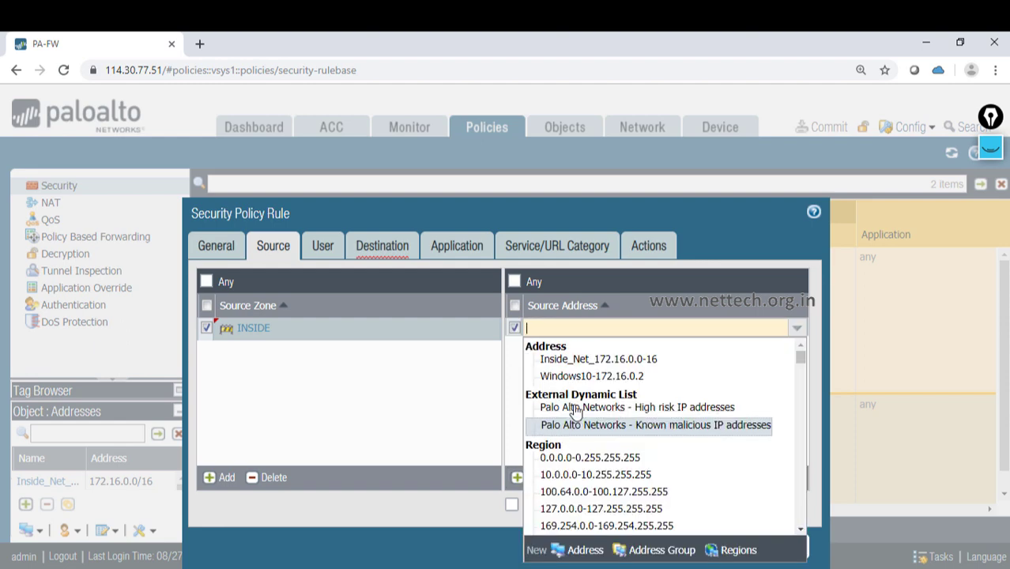
{"action": "left_click", "coordinate": [606, 362]}
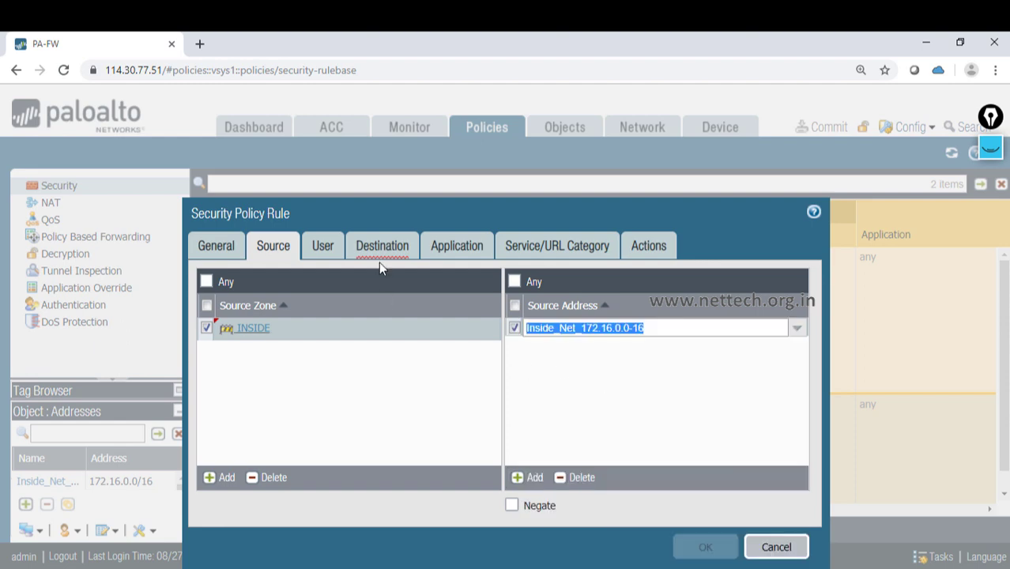
- Set the rule's destination zone to OUTSIDE
{"action": "left_click", "coordinate": [373, 252]}
{"action": "left_click", "coordinate": [224, 477]}
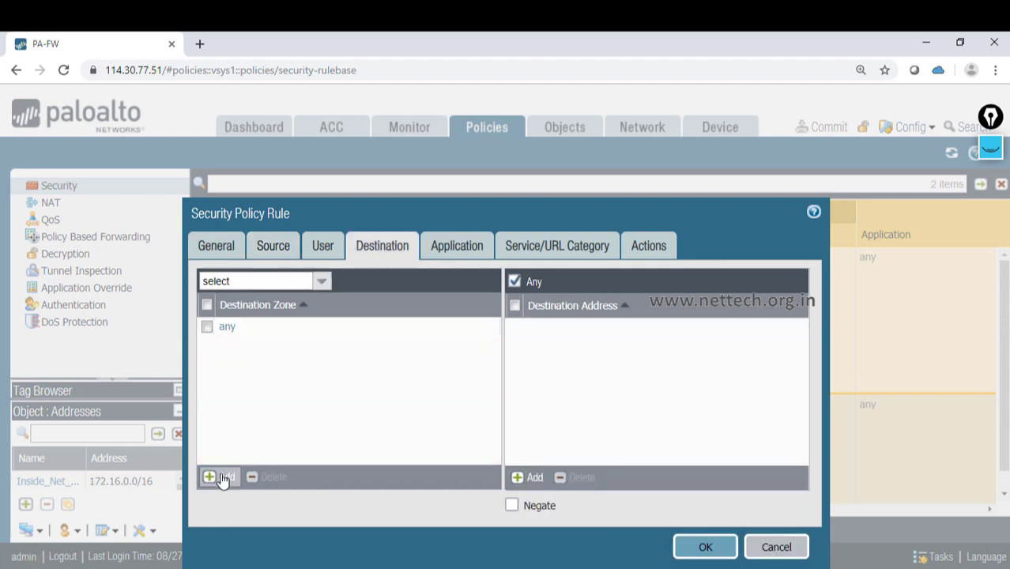
{"action": "left_click", "coordinate": [244, 365]}
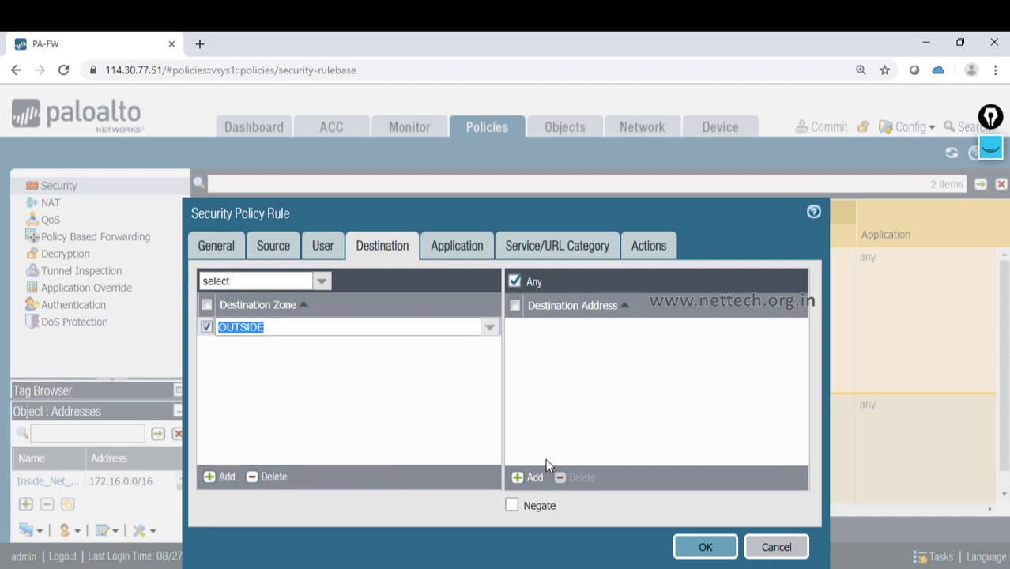
- Add the dns application to the security policy rule
{"action": "left_click", "coordinate": [458, 247]}
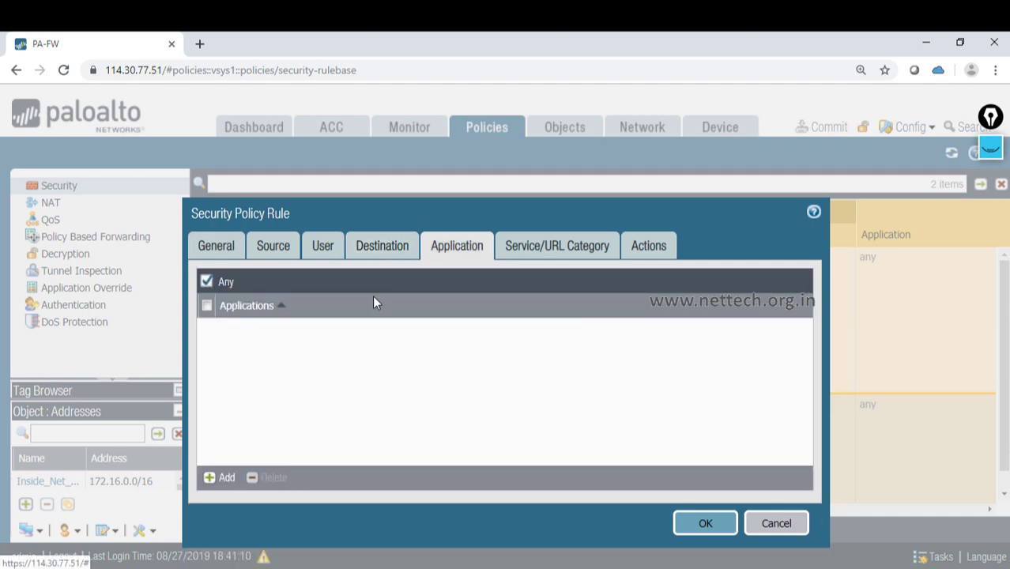
{"action": "left_click", "coordinate": [225, 478]}
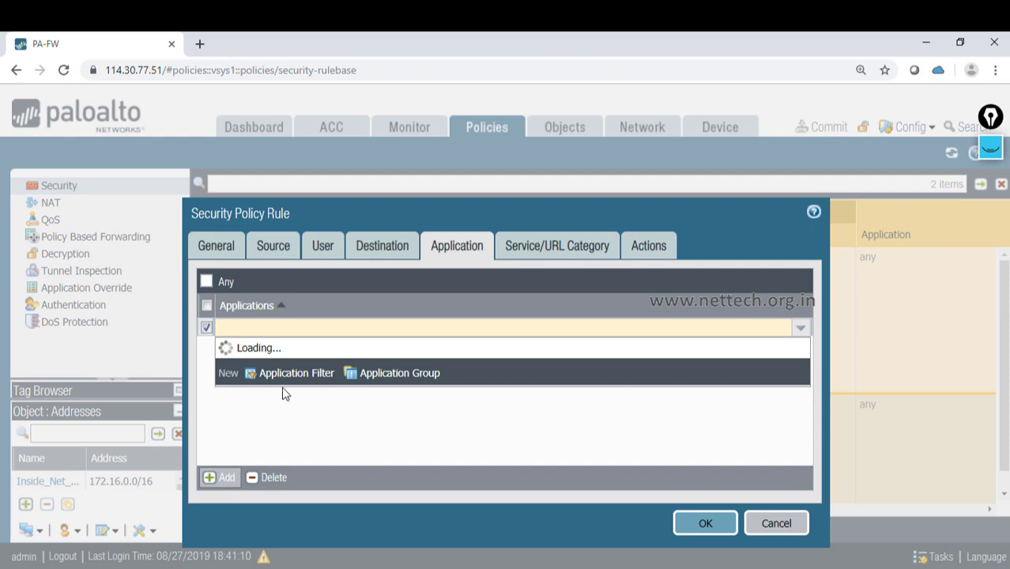
{"action": "type", "text": "dn"}
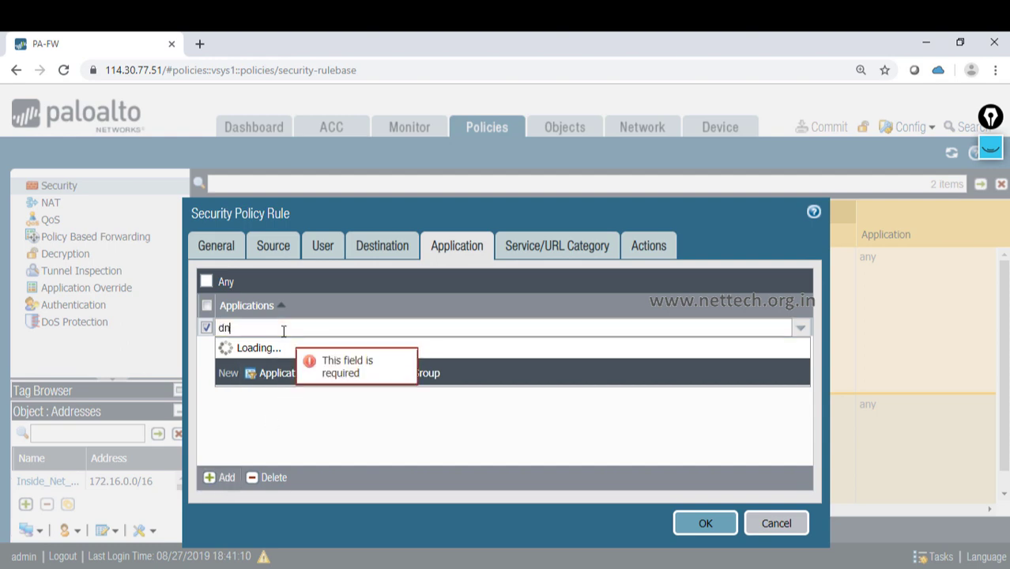
{"action": "type", "text": "s"}
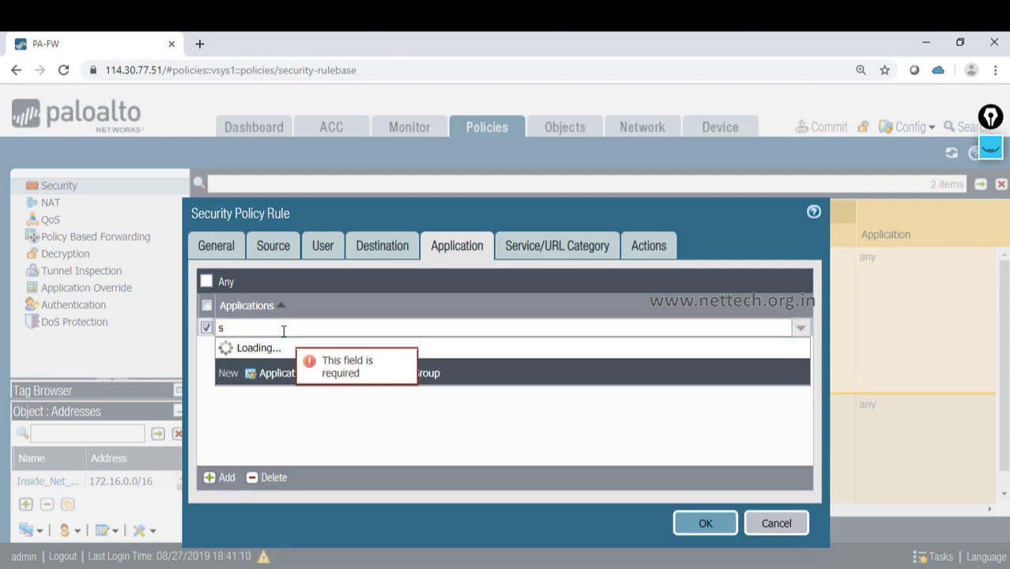
{"action": "type", "text": "dn"}
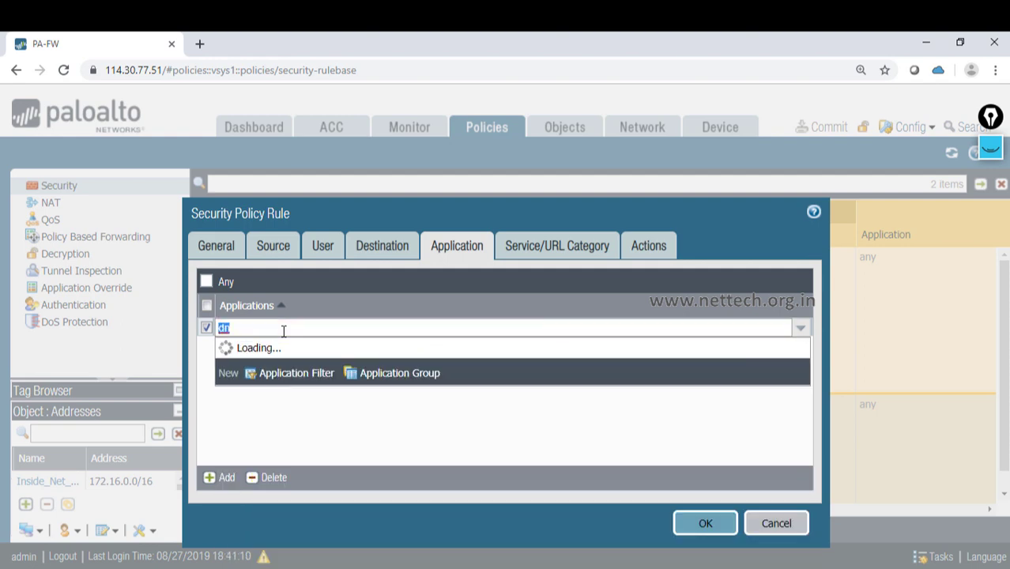
{"action": "type", "text": "d"}
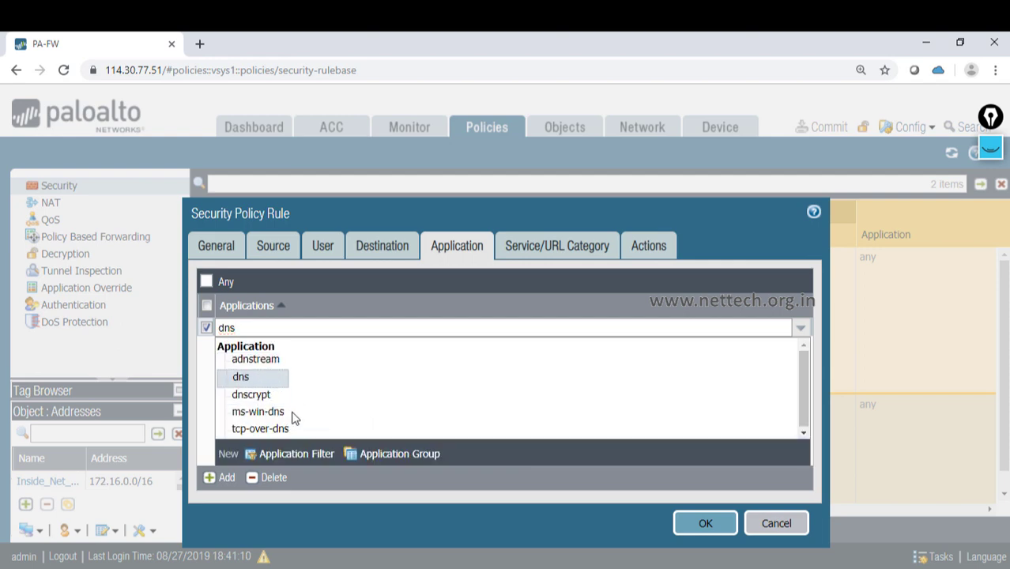
{"action": "key", "text": "Return"}
- Add web-browsing to the rule's list of matched applications
{"action": "left_click", "coordinate": [221, 478]}
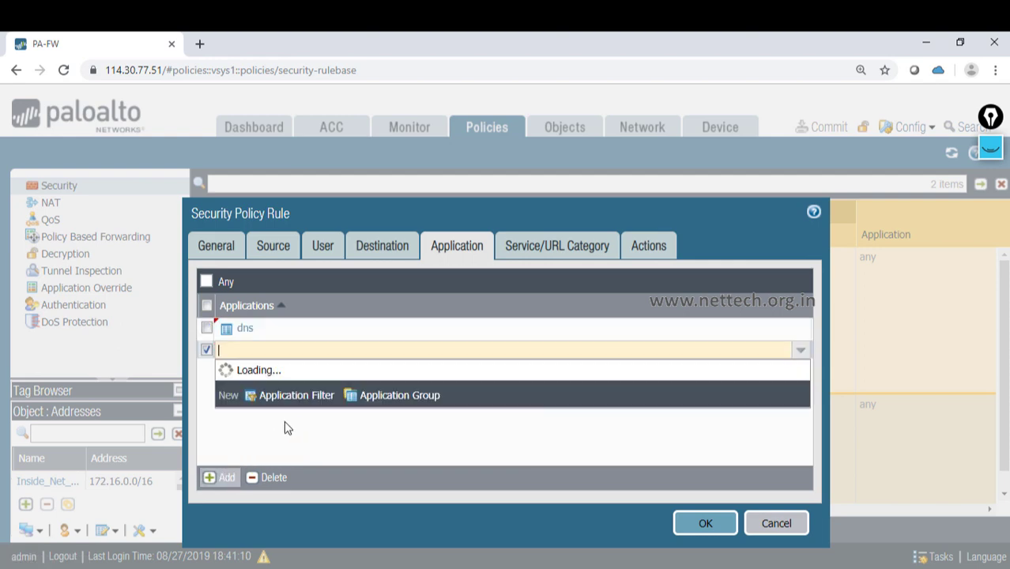
{"action": "type", "text": "web-b"}
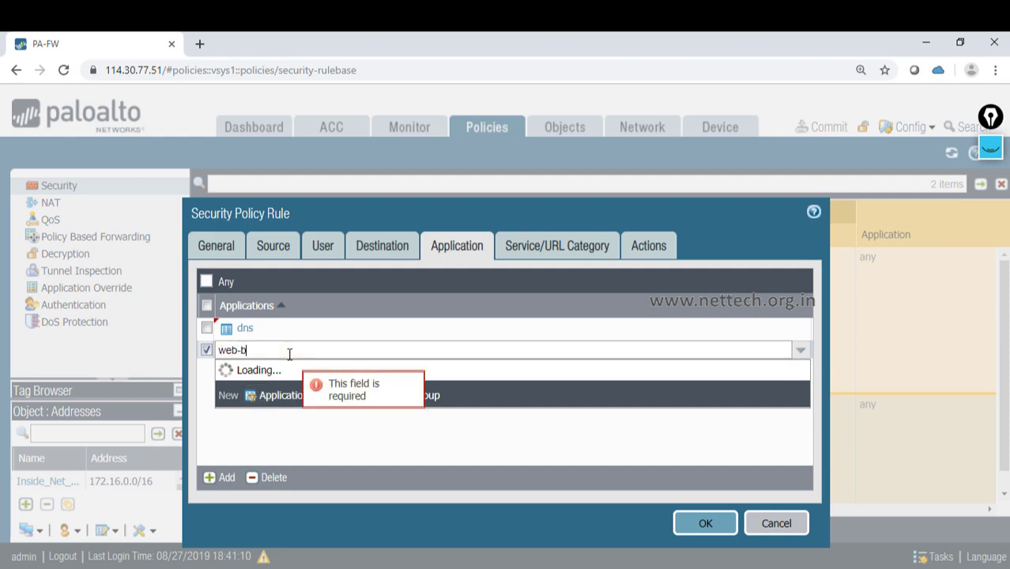
{"action": "key", "text": "ctrl+a"}
{"action": "key", "text": "BackSpace"}
{"action": "type", "text": "web"}
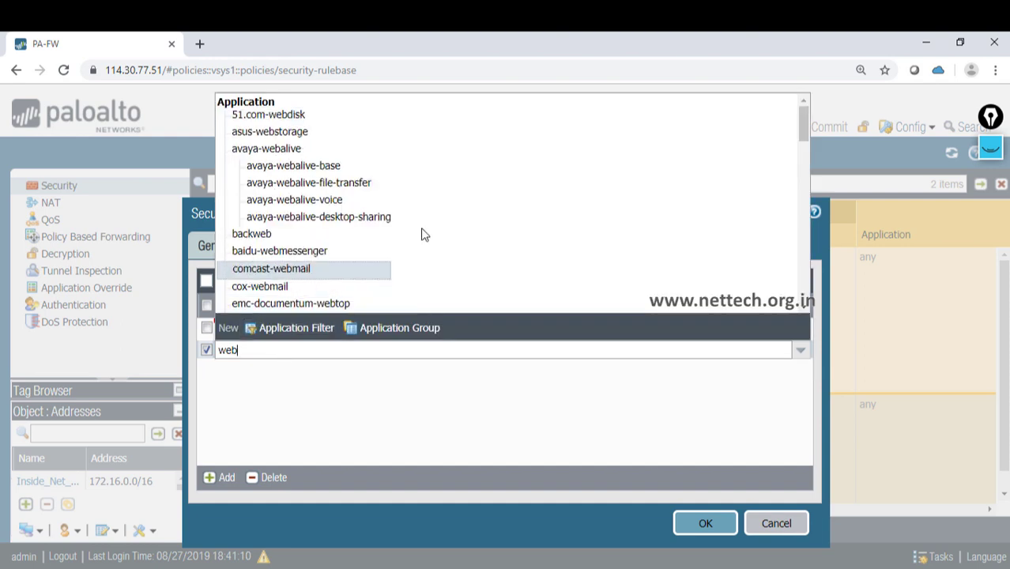
{"action": "mouse_move", "coordinate": [798, 130]}
{"action": "left_mouse_down"}
{"action": "mouse_move", "coordinate": [798, 141]}
{"action": "mouse_move", "coordinate": [797, 116]}
{"action": "left_mouse_up"}
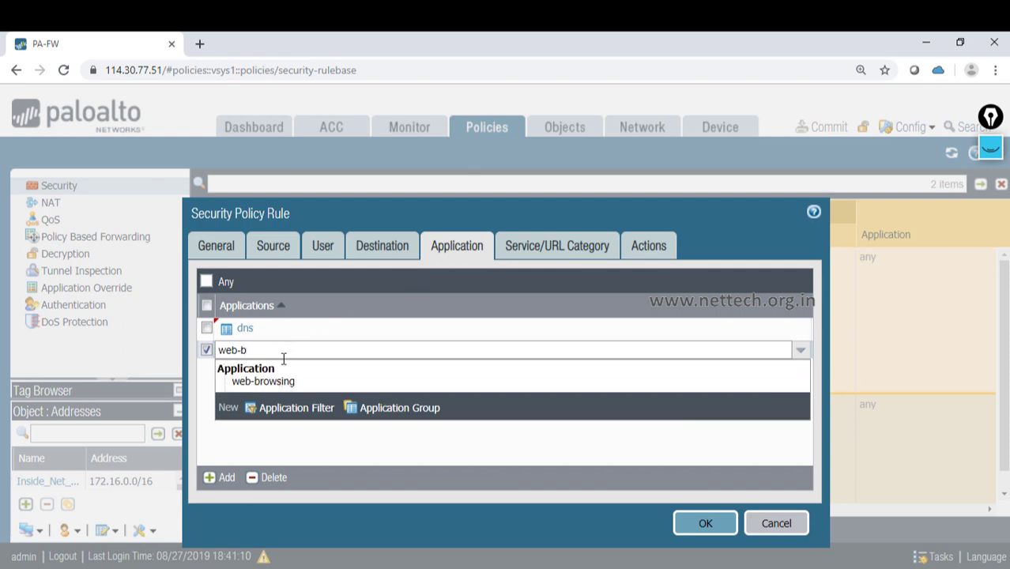
{"action": "left_click", "coordinate": [272, 381]}
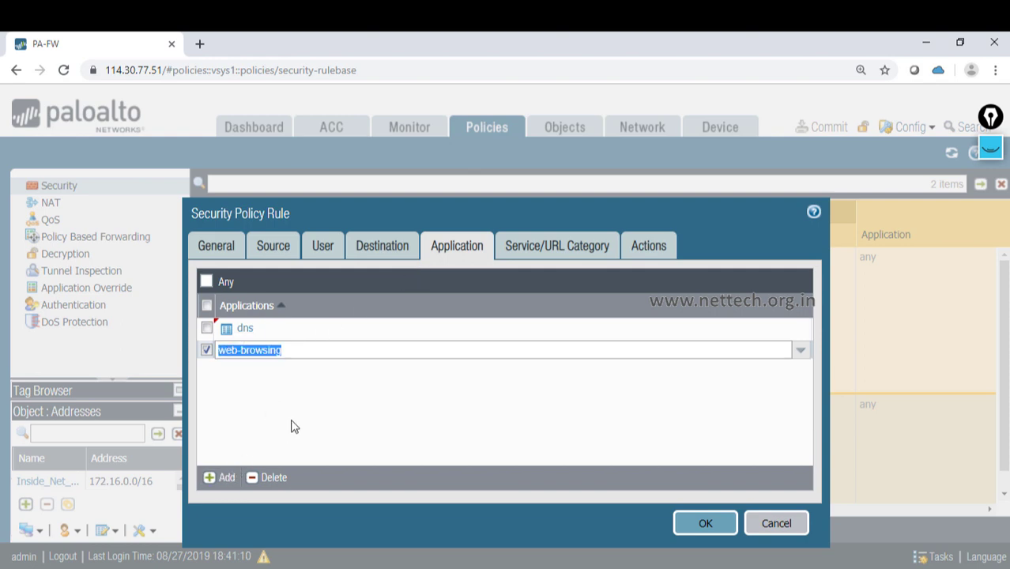
- Add the ssl application to the rule as a third entry
{"action": "left_click", "coordinate": [212, 478]}
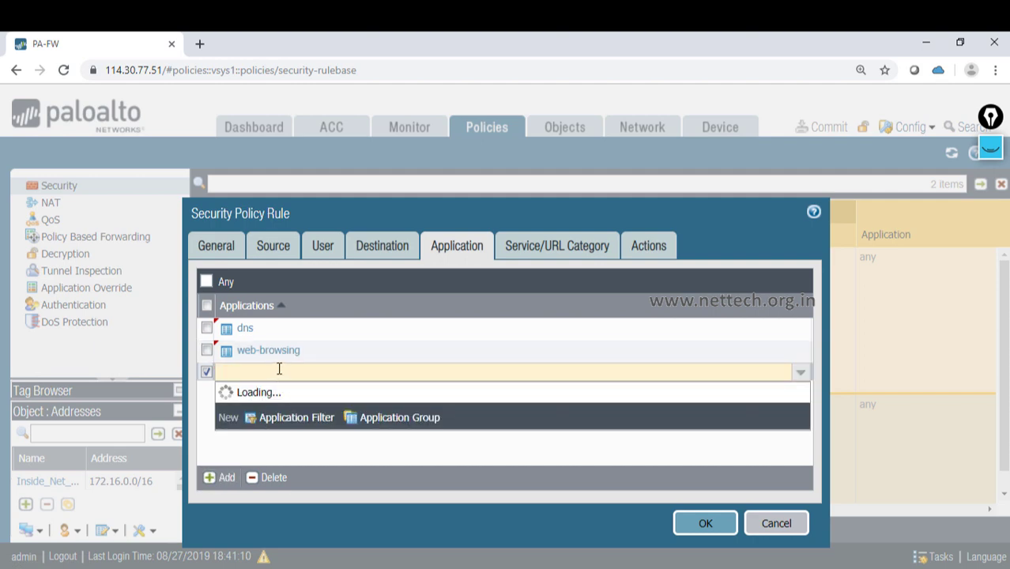
{"action": "type", "text": "s"}
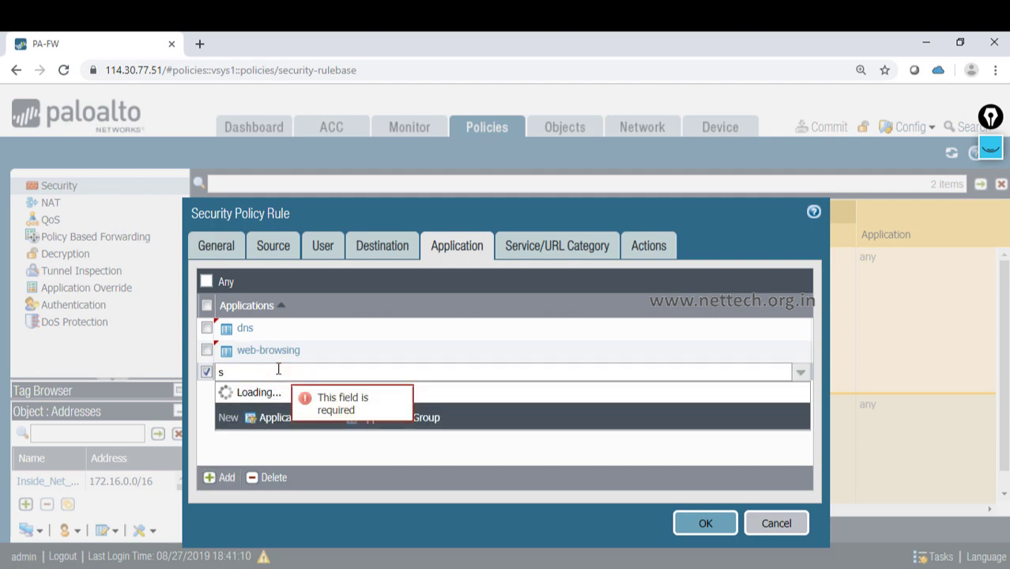
{"action": "type", "text": "sl"}
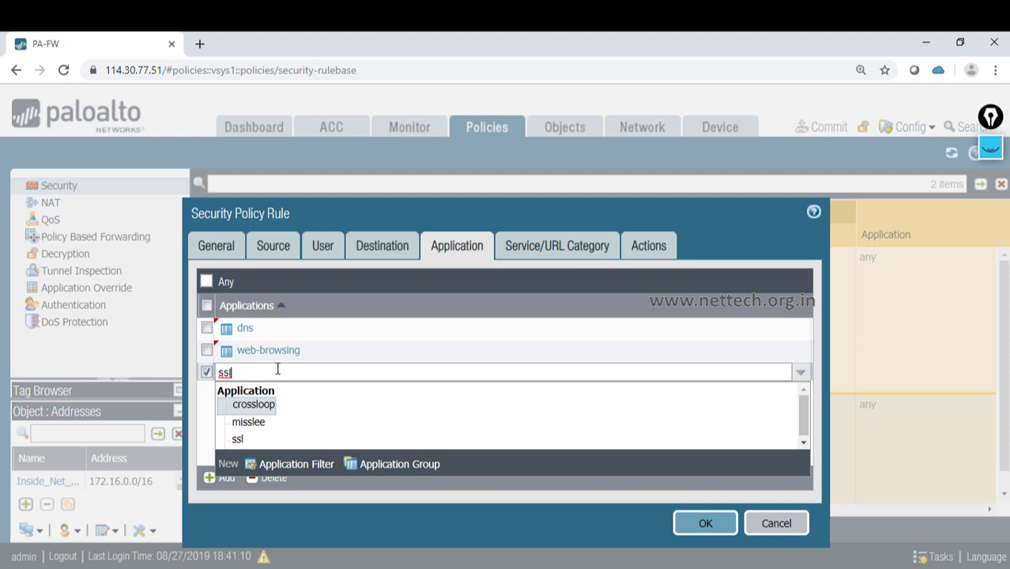
{"action": "left_click", "coordinate": [233, 447]}
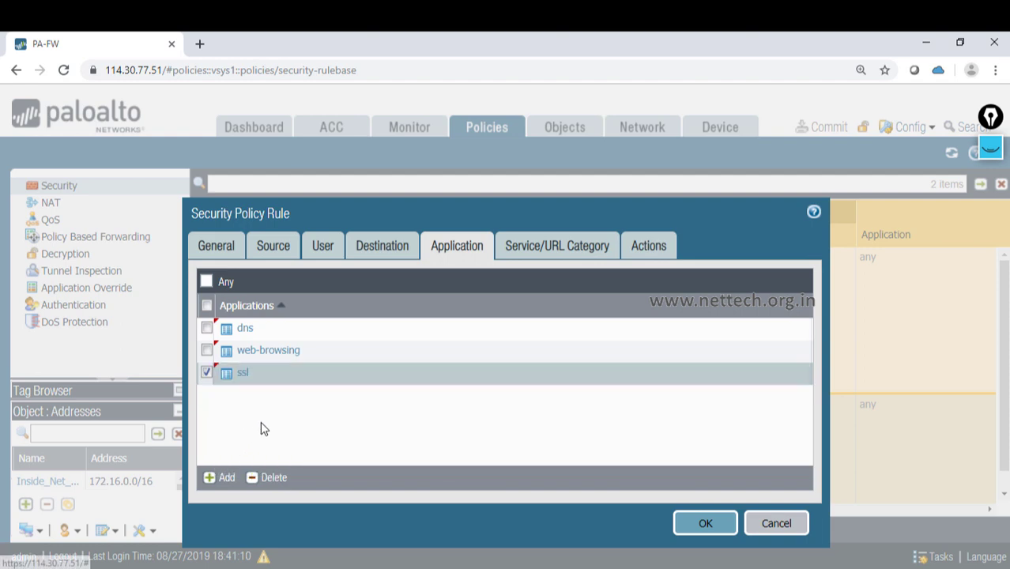
- Add the traceroute application to the rule's application list
{"action": "left_click", "coordinate": [224, 478]}
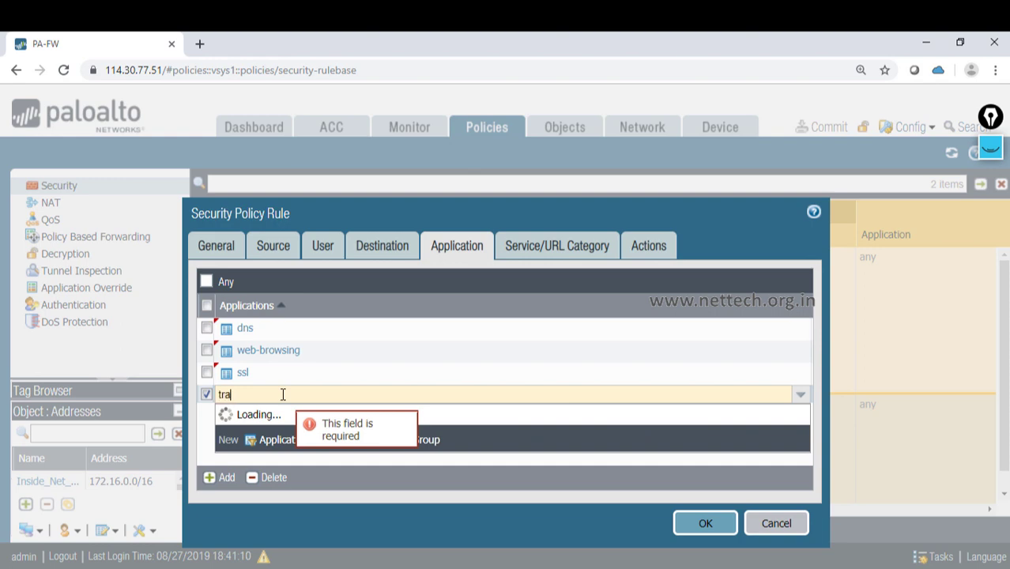
{"action": "type", "text": "tra"}
{"action": "double_click", "coordinate": [282, 393]}
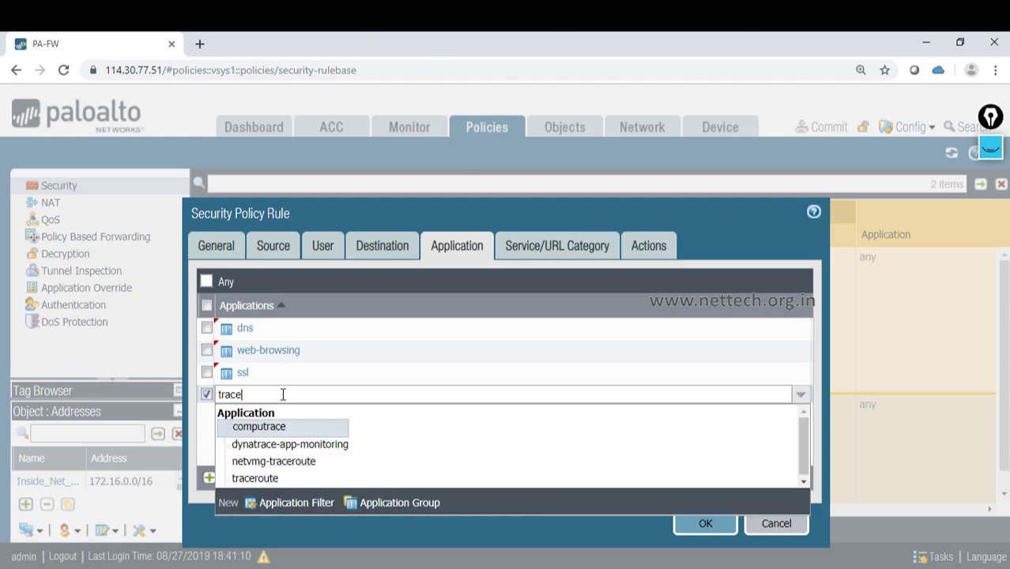
{"action": "left_click", "coordinate": [252, 479]}
{"action": "left_click", "coordinate": [268, 444]}
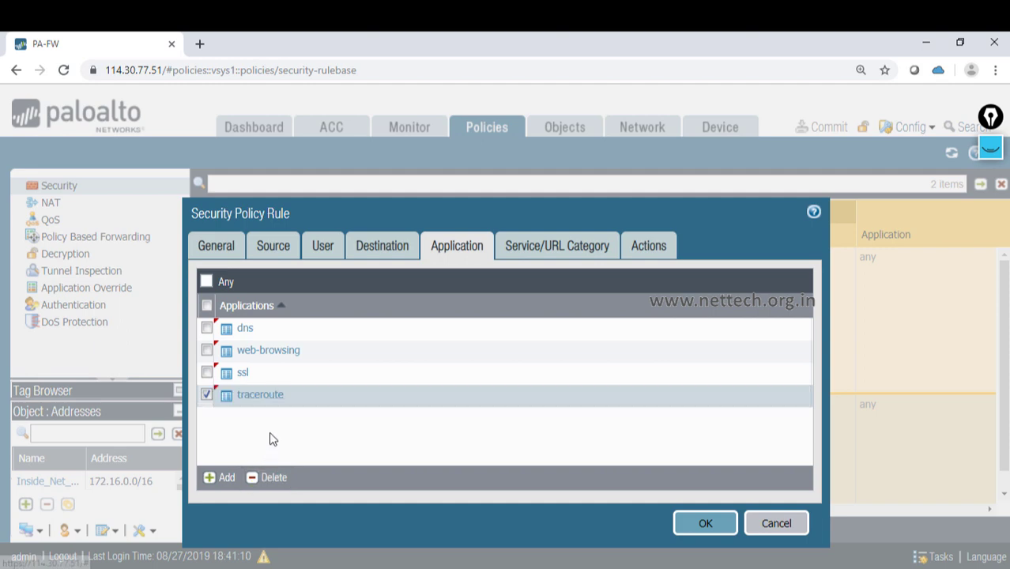
- Add the google-base application to the security policy rule's application list
{"action": "left_click", "coordinate": [219, 480]}
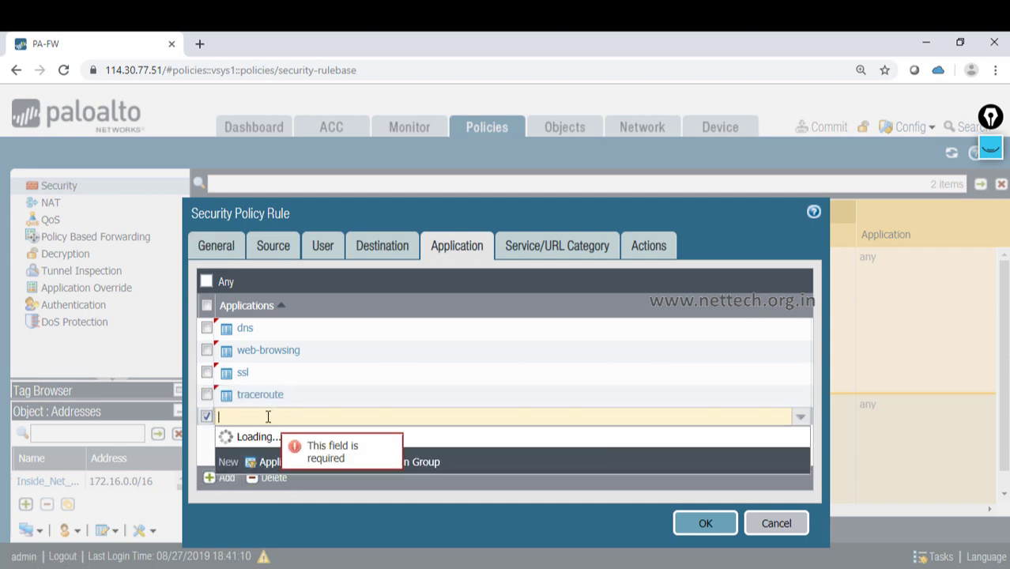
{"action": "type", "text": "goog"}
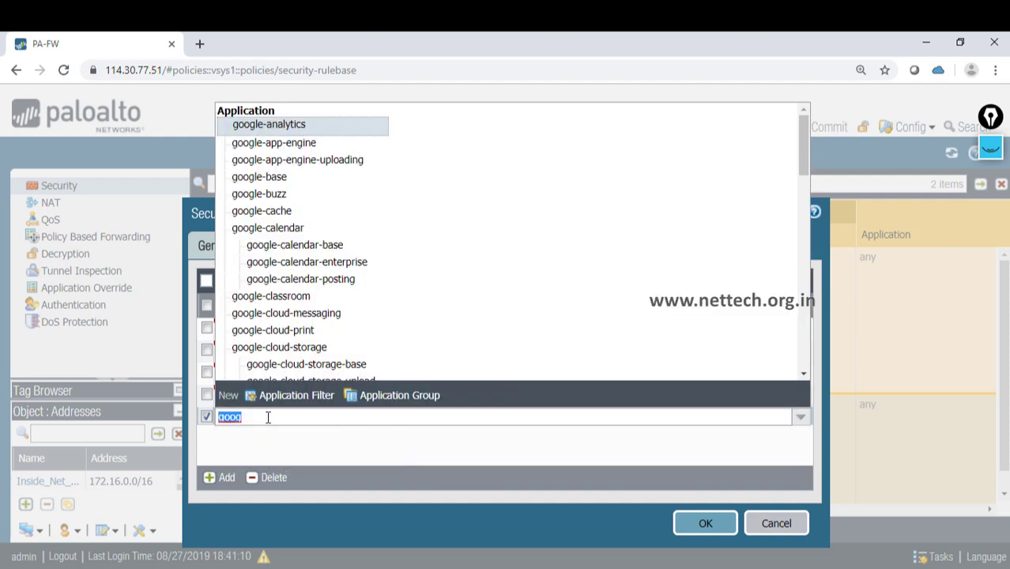
{"action": "left_click", "coordinate": [277, 177]}
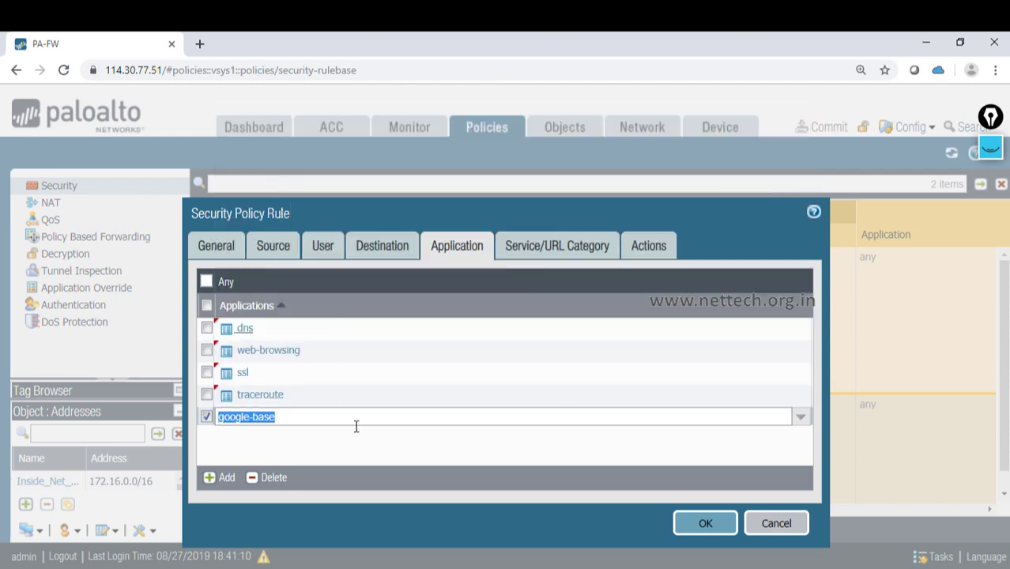
- Enable logging at session start for the security policy rule and save the rule
{"action": "left_click", "coordinate": [518, 252]}
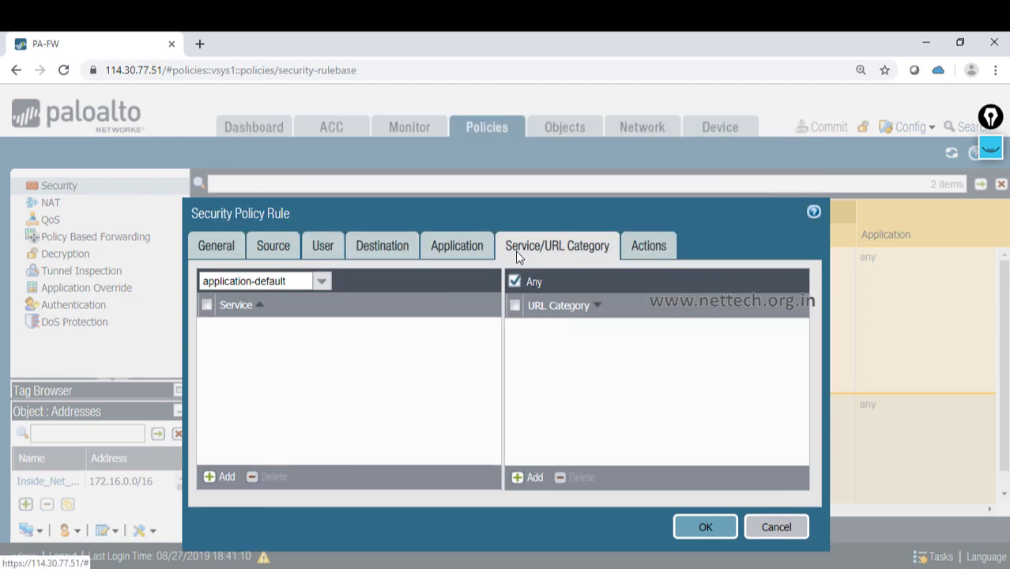
{"action": "left_click", "coordinate": [647, 247]}
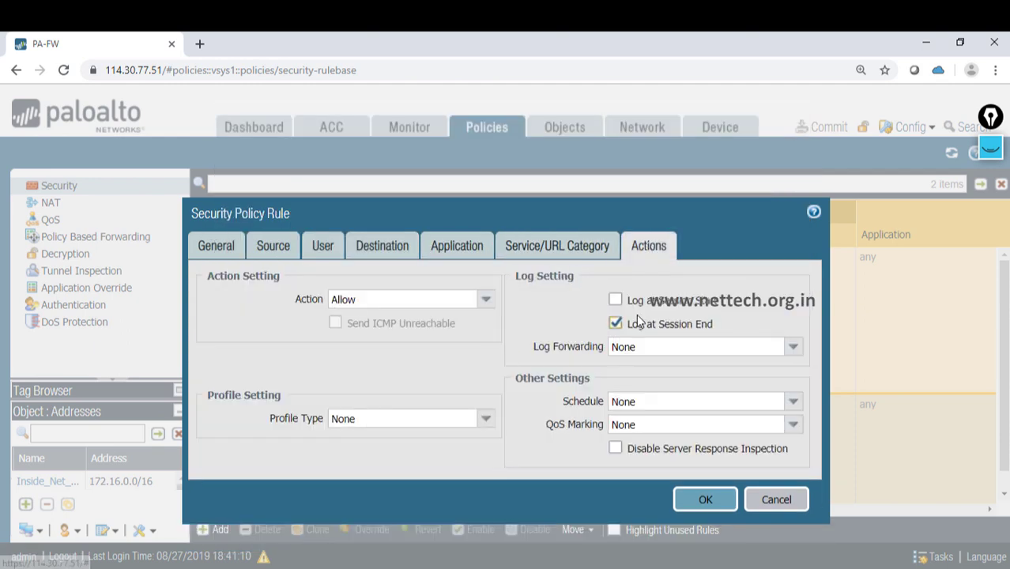
{"action": "left_click", "coordinate": [615, 299]}
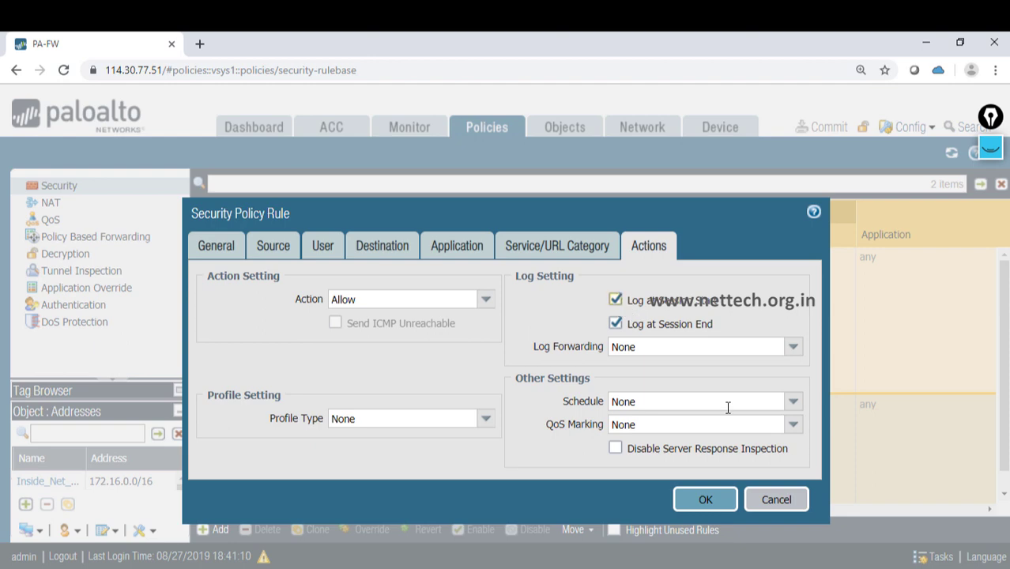
{"action": "left_click", "coordinate": [705, 501]}
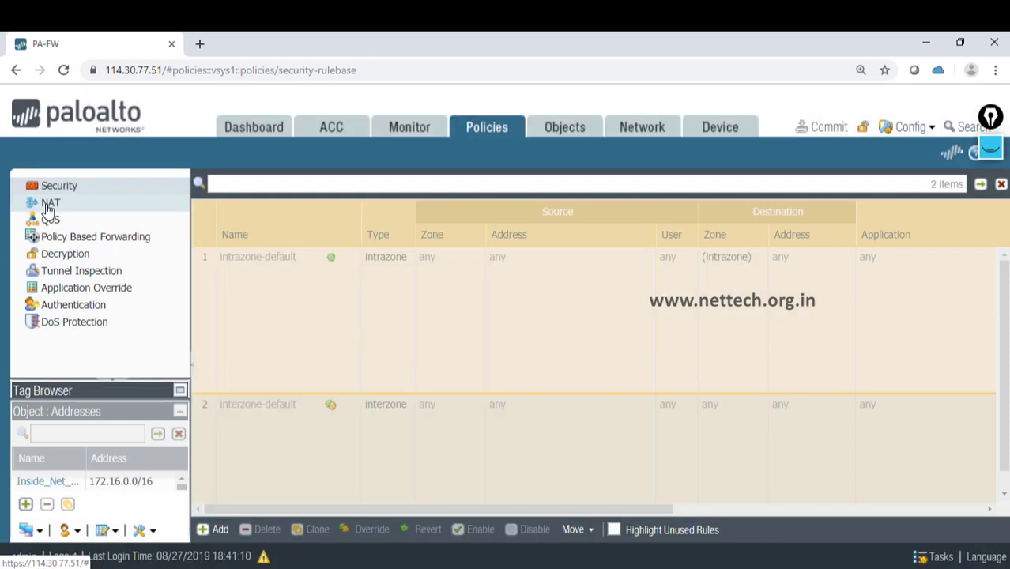
- Create a new NAT policy rule named SNAT
{"action": "left_click", "coordinate": [49, 204]}
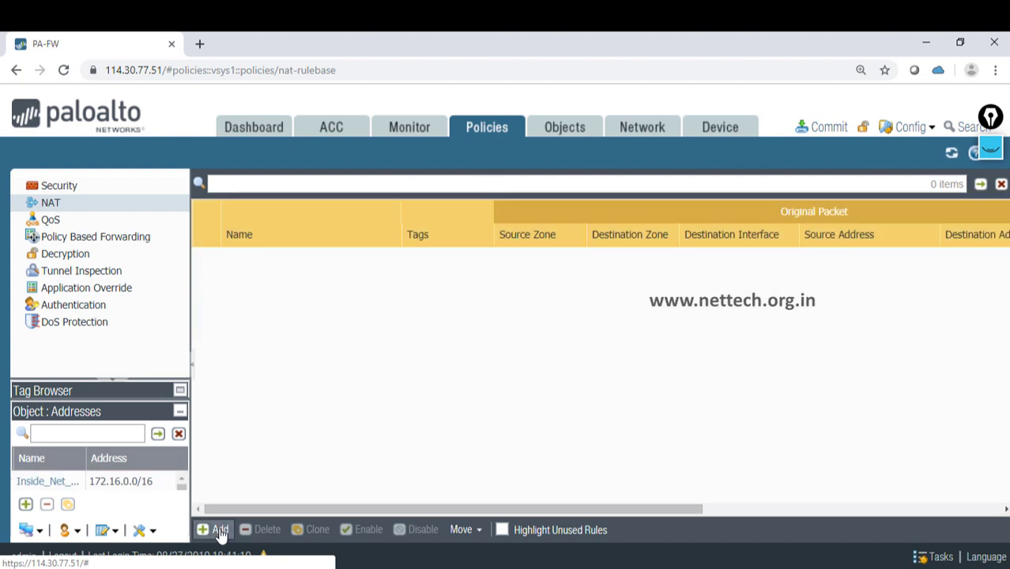
{"action": "left_click", "coordinate": [219, 532]}
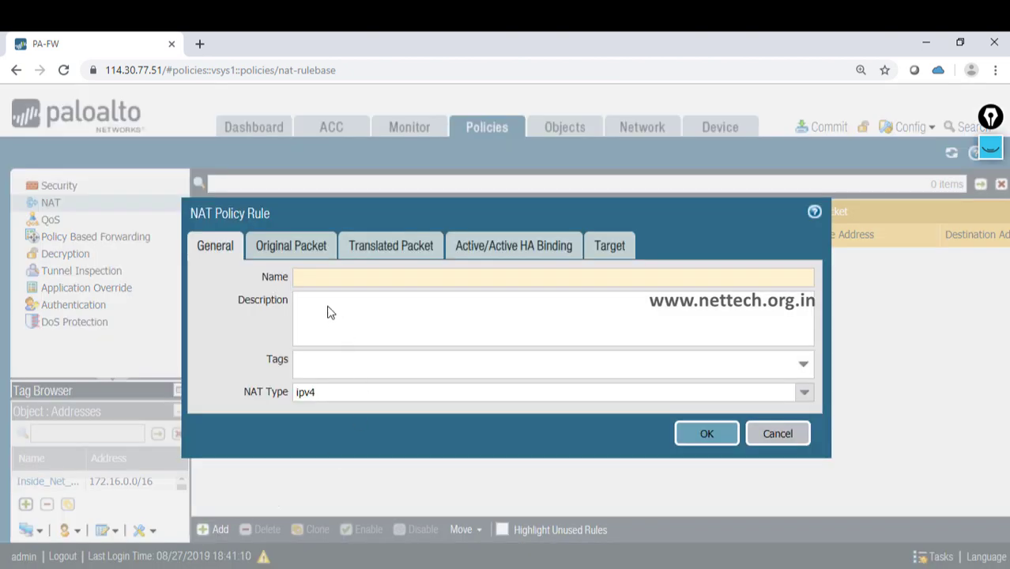
{"action": "left_click", "coordinate": [318, 277]}
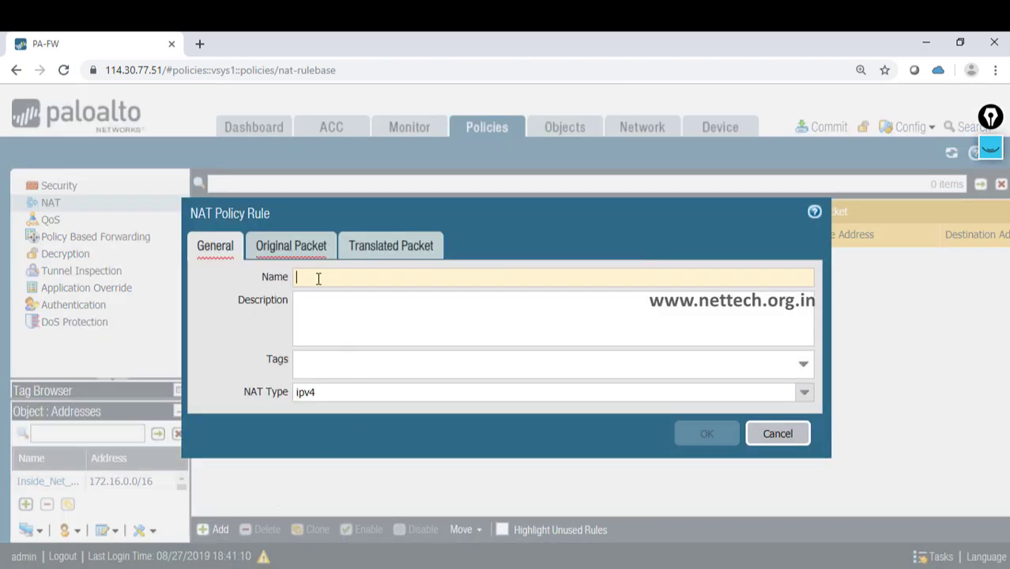
{"action": "type", "text": "SNA"}
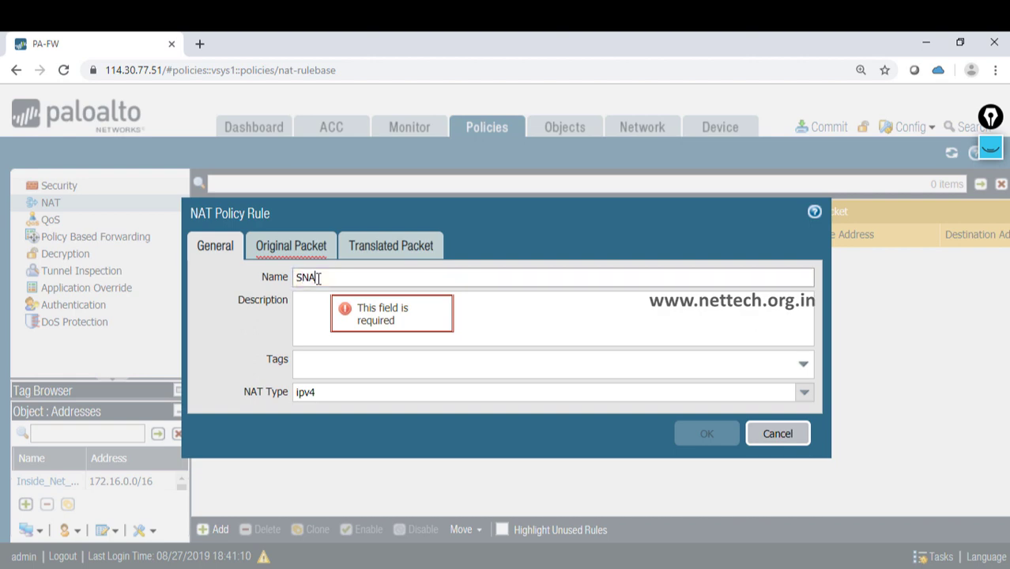
{"action": "type", "text": "T"}
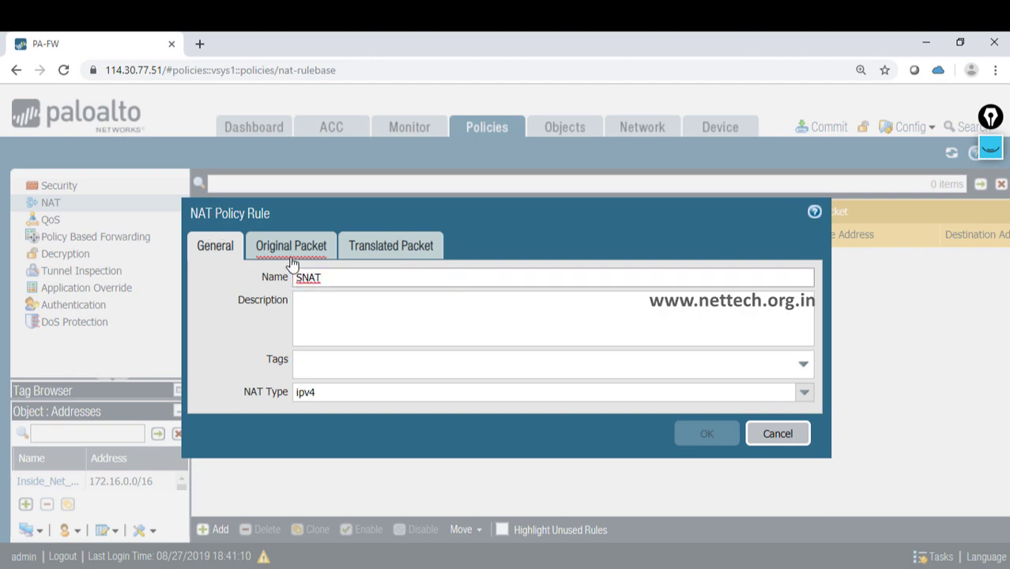
- Set the NAT rule's original packet source zone to INSIDE and destination zone to OUTSIDE
{"action": "left_click", "coordinate": [290, 249]}
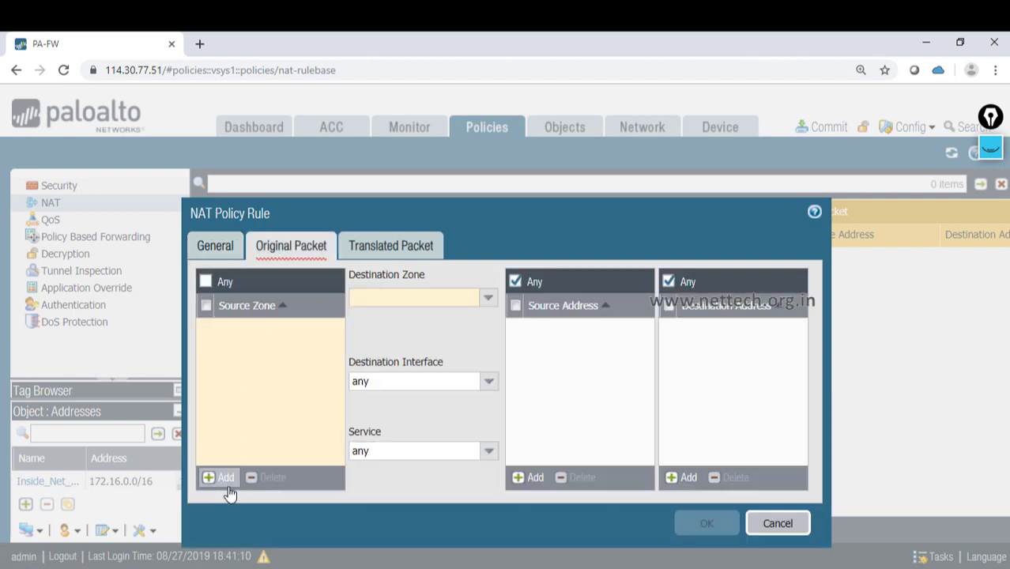
{"action": "left_click", "coordinate": [222, 478]}
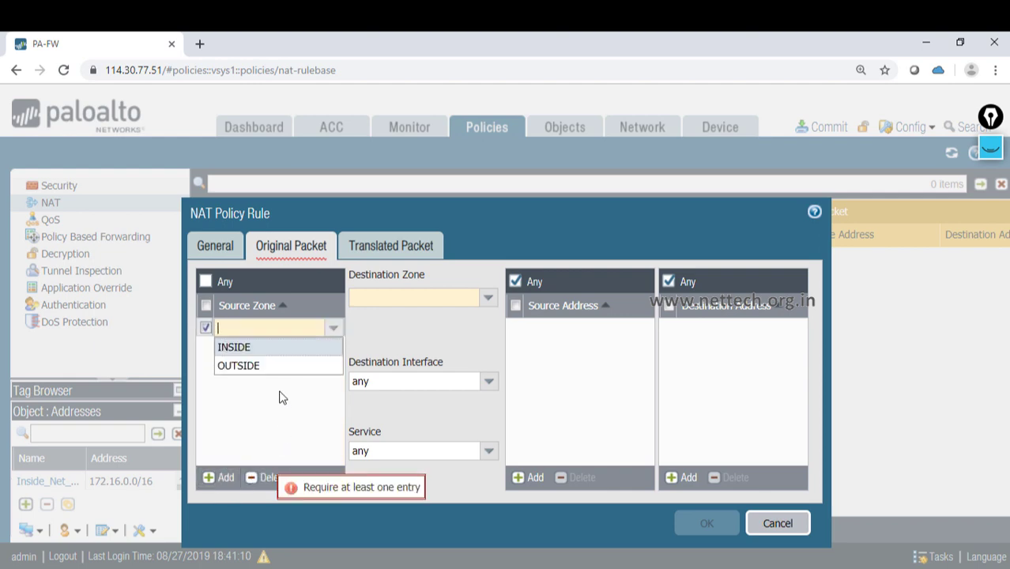
{"action": "left_click", "coordinate": [253, 349]}
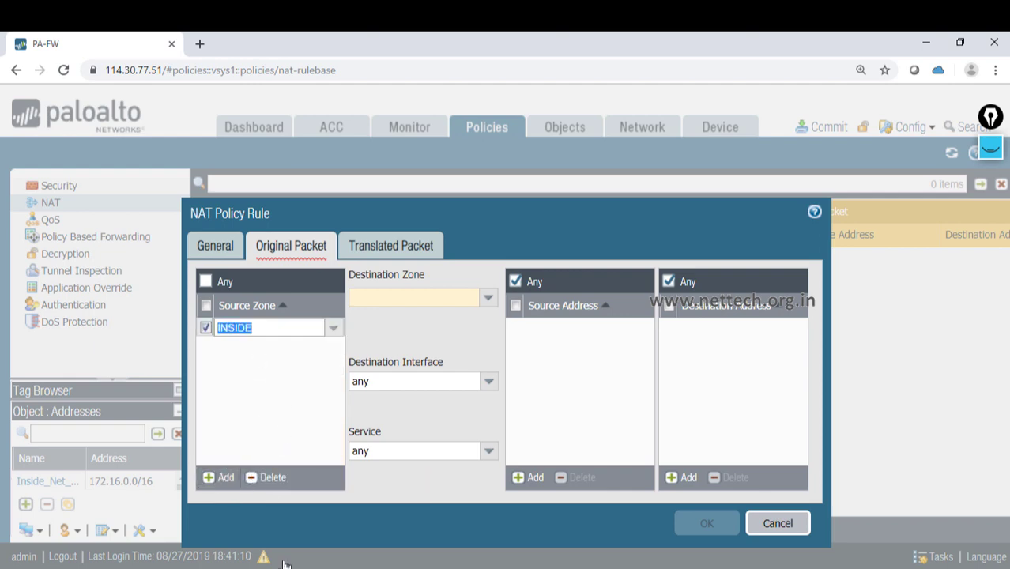
{"action": "left_click", "coordinate": [466, 350]}
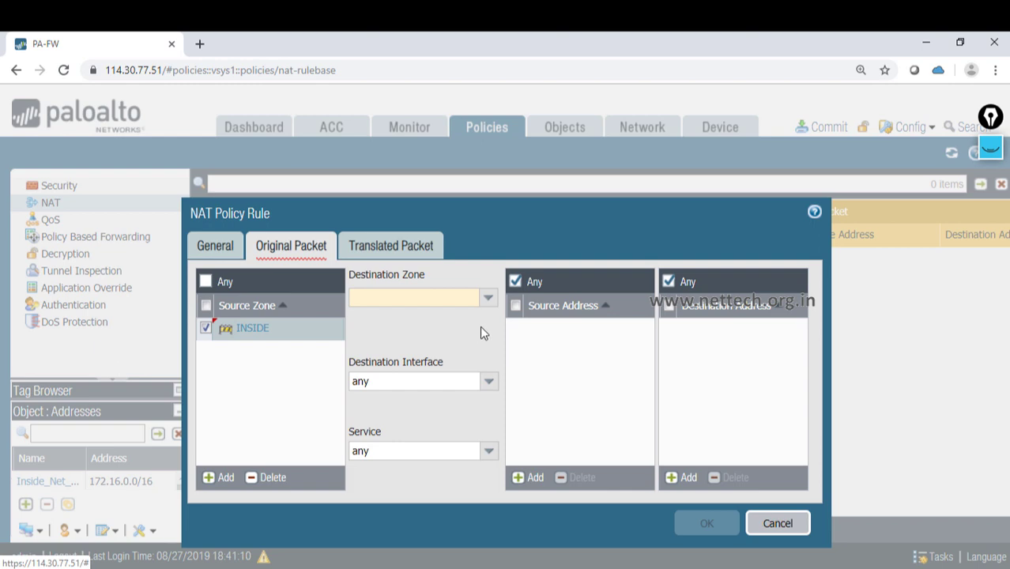
{"action": "left_click", "coordinate": [488, 298]}
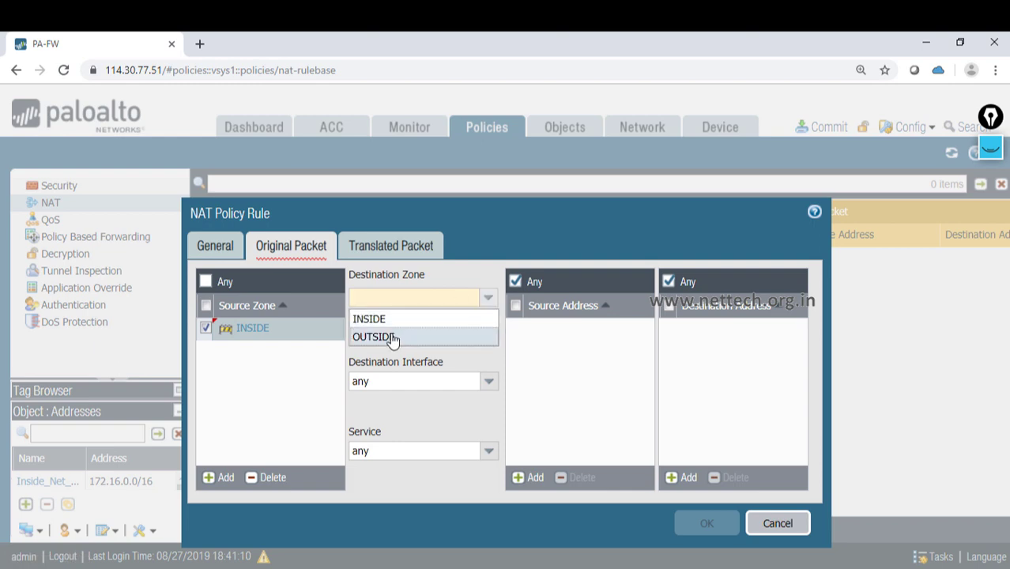
{"action": "left_click", "coordinate": [391, 337]}
- Add the Inside_Net_172.16.0.0-16 address object as the NAT rule's source address
{"action": "left_click", "coordinate": [528, 477]}
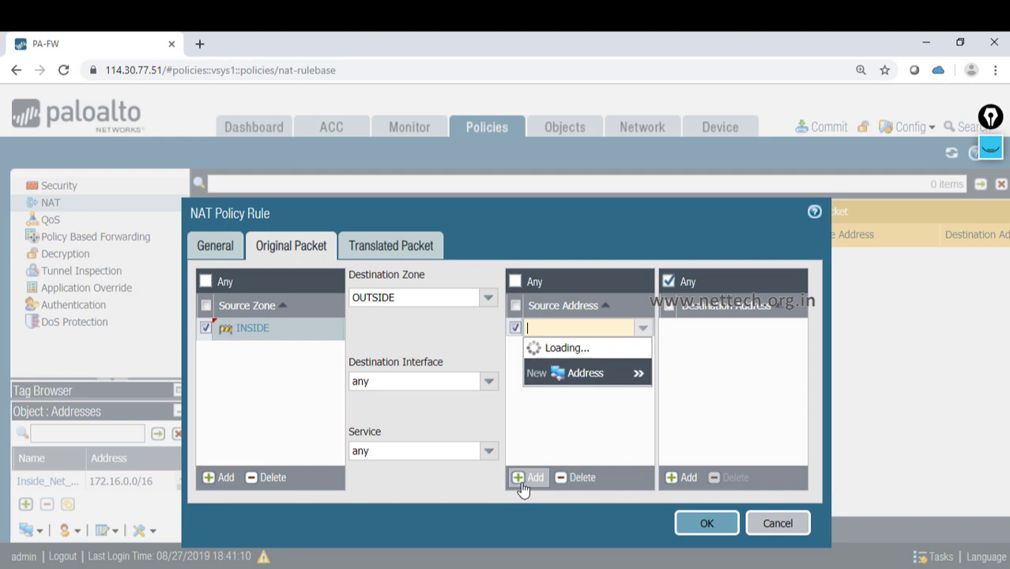
{"action": "left_click", "coordinate": [597, 361]}
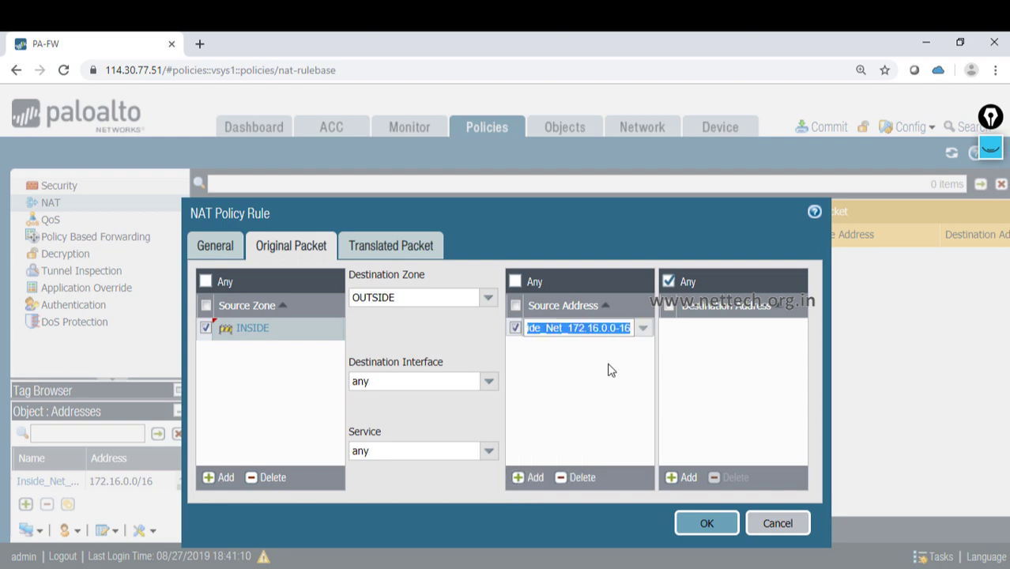
{"action": "left_click", "coordinate": [741, 398]}
- Set the NAT rule's source address translation to Dynamic IP And Port with address type Interface Address
{"action": "left_click", "coordinate": [413, 255]}
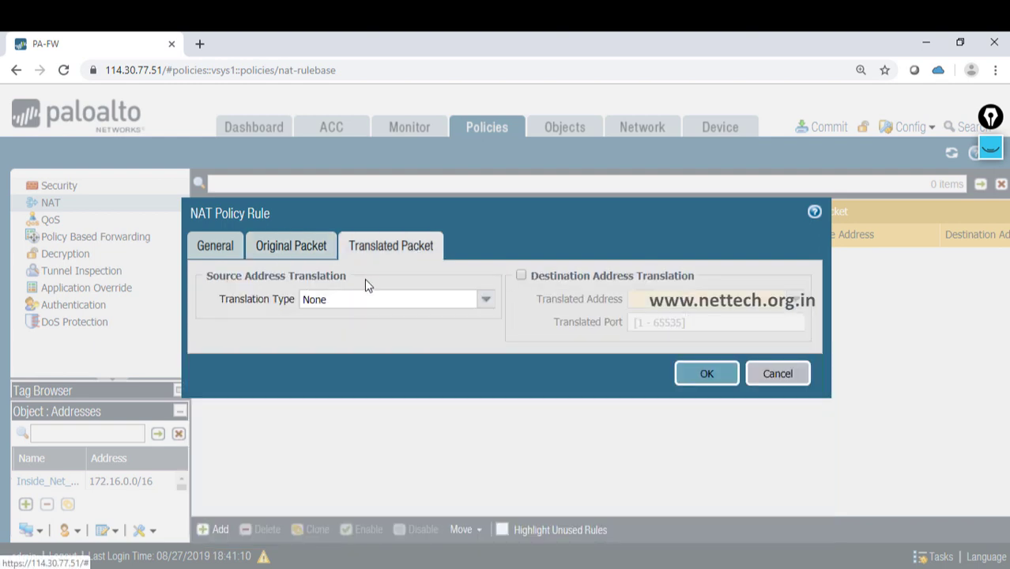
{"action": "left_click", "coordinate": [483, 299]}
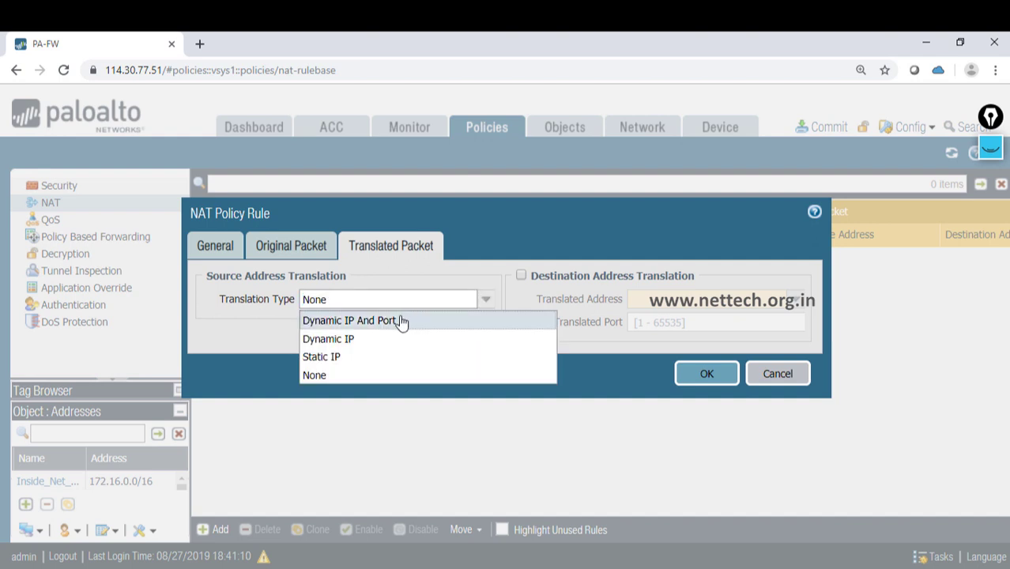
{"action": "left_click", "coordinate": [401, 322]}
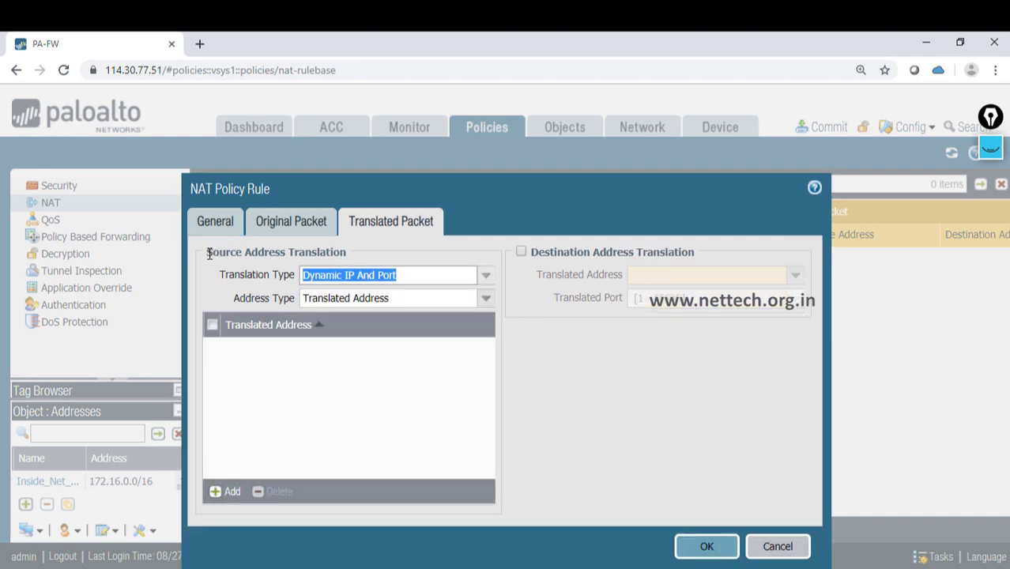
{"action": "left_click", "coordinate": [209, 253]}
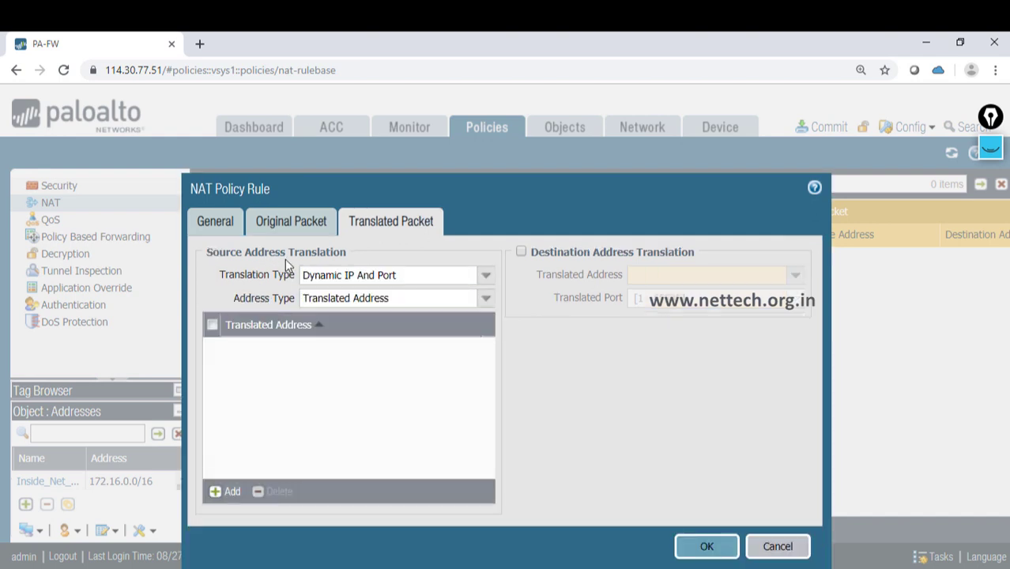
{"action": "left_click", "coordinate": [484, 298]}
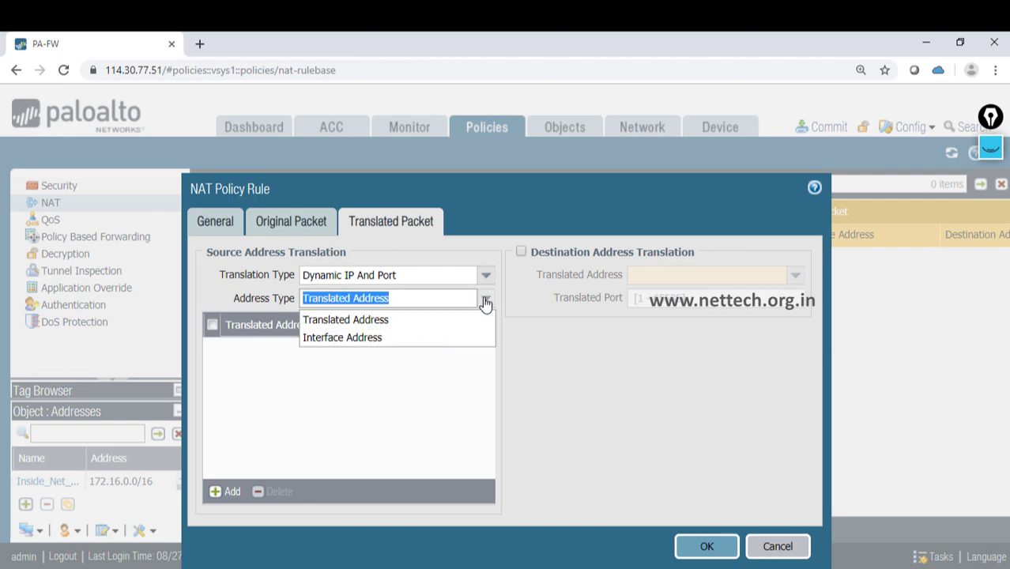
{"action": "left_click", "coordinate": [368, 342]}
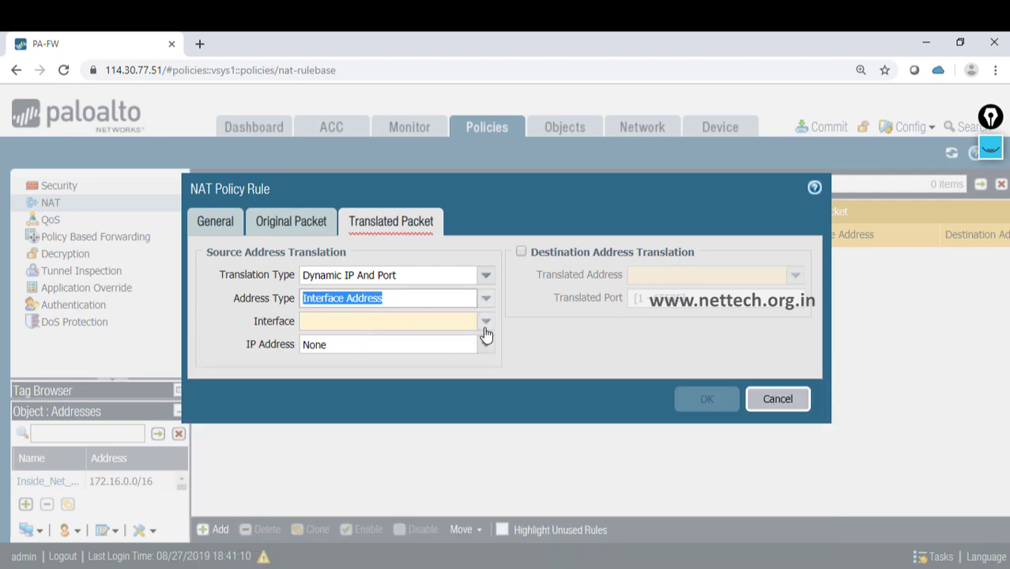
- Choose interface ethernet1/2 with IP address 114.30.77.51/29 for the source translation and save the NAT rule
{"action": "left_click", "coordinate": [486, 332]}
{"action": "left_click", "coordinate": [357, 362]}
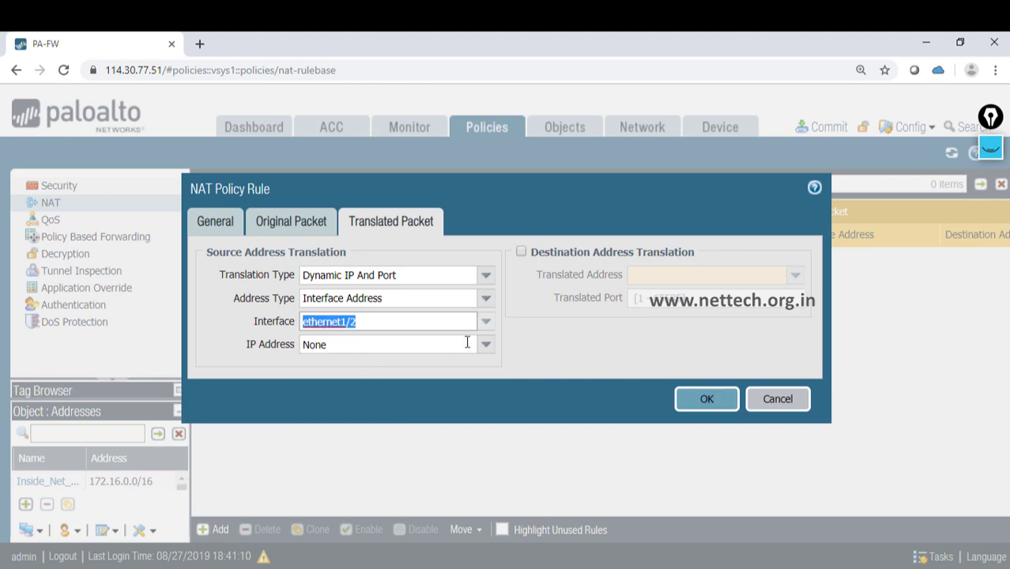
{"action": "left_click", "coordinate": [481, 345]}
{"action": "left_click", "coordinate": [346, 386]}
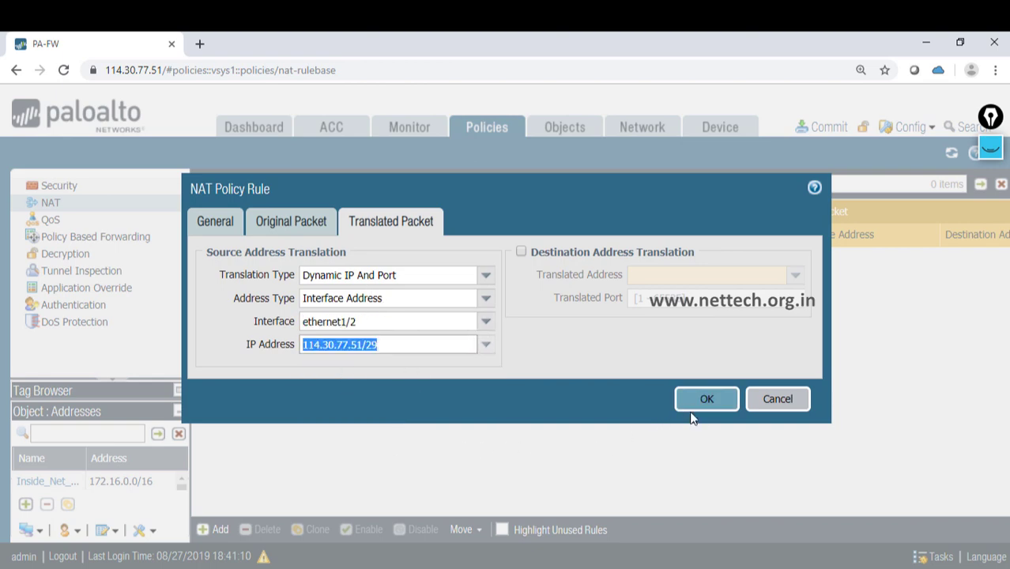
{"action": "left_click", "coordinate": [699, 400]}
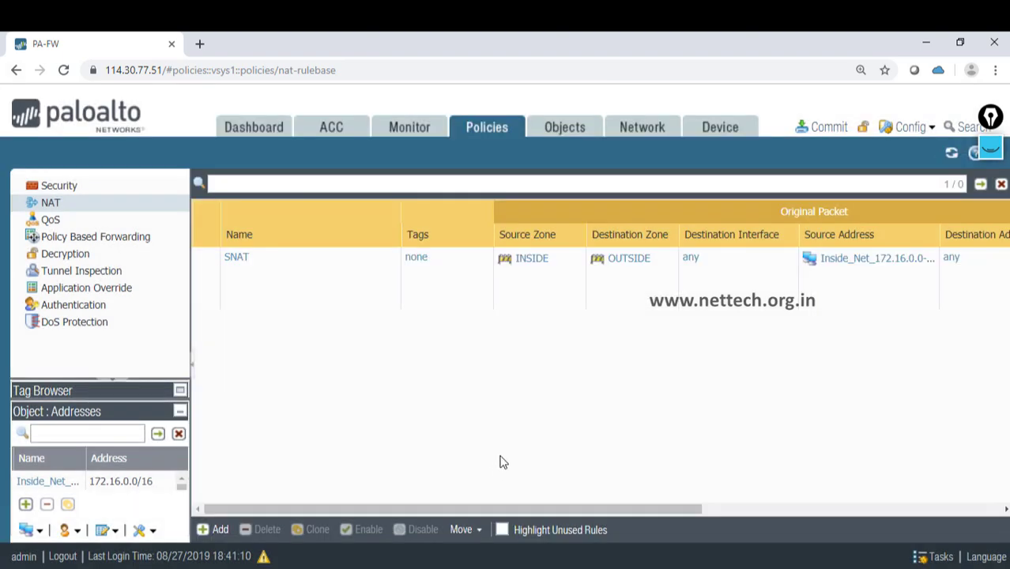
- Return to the security rules, mark each application of Inside-outside-InternetTraffic with a red pen stroke and underline google-base
{"action": "left_click", "coordinate": [75, 194]}
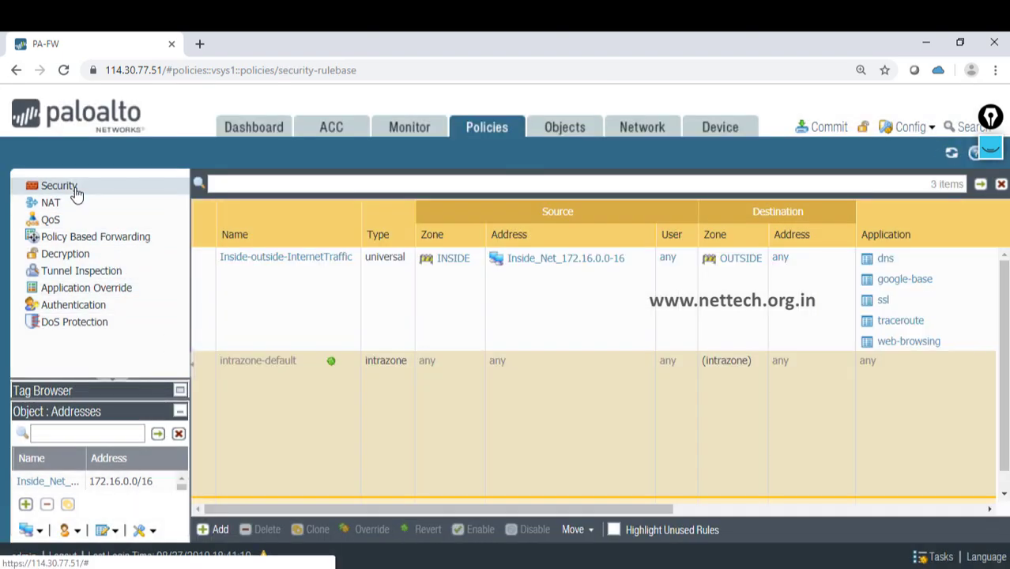
{"action": "left_click", "coordinate": [992, 150]}
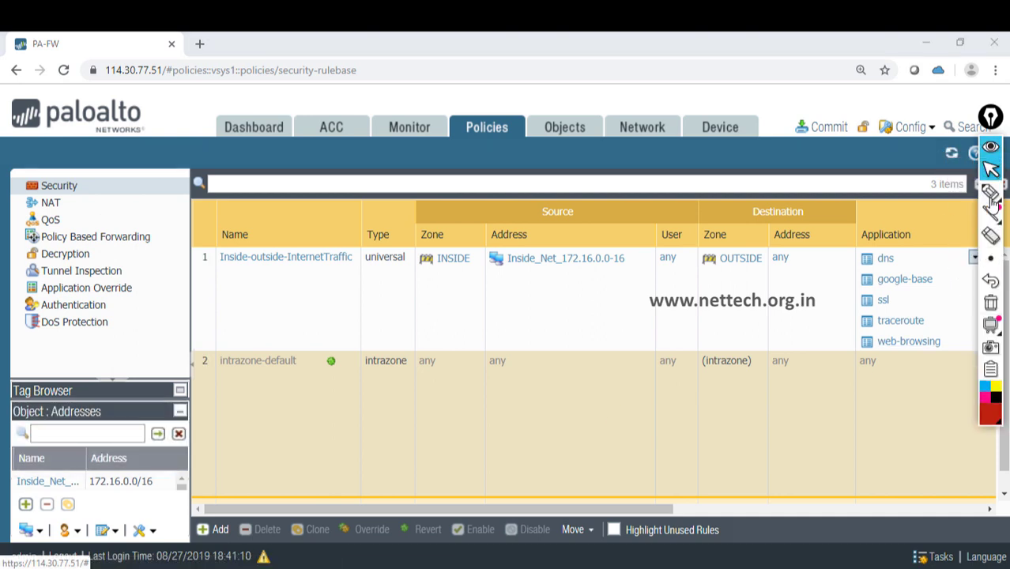
{"action": "mouse_move", "coordinate": [991, 193]}
{"action": "left_click", "coordinate": [923, 193]}
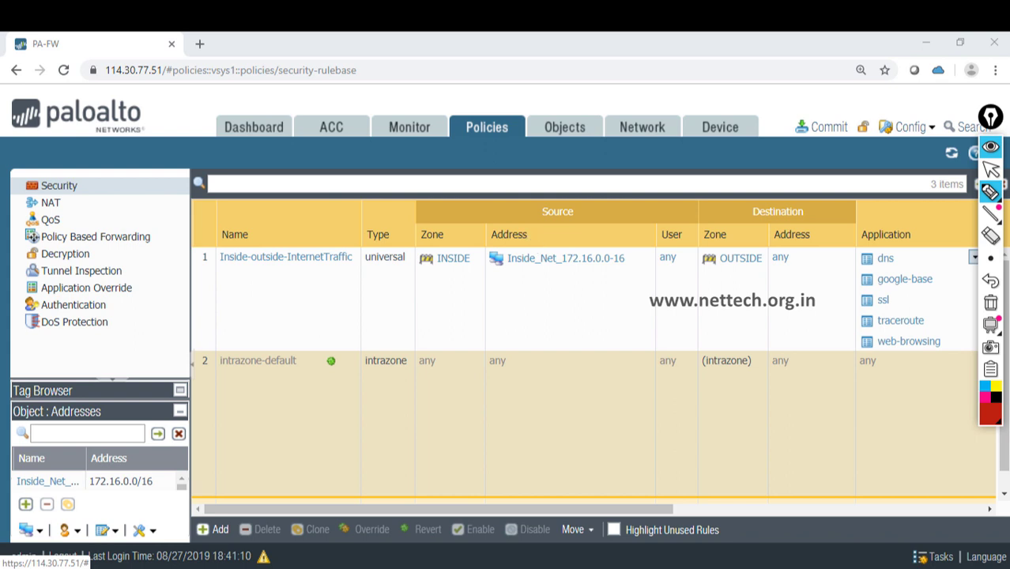
{"action": "left_click_drag", "start_coordinate": [843, 254], "coordinate": [927, 236]}
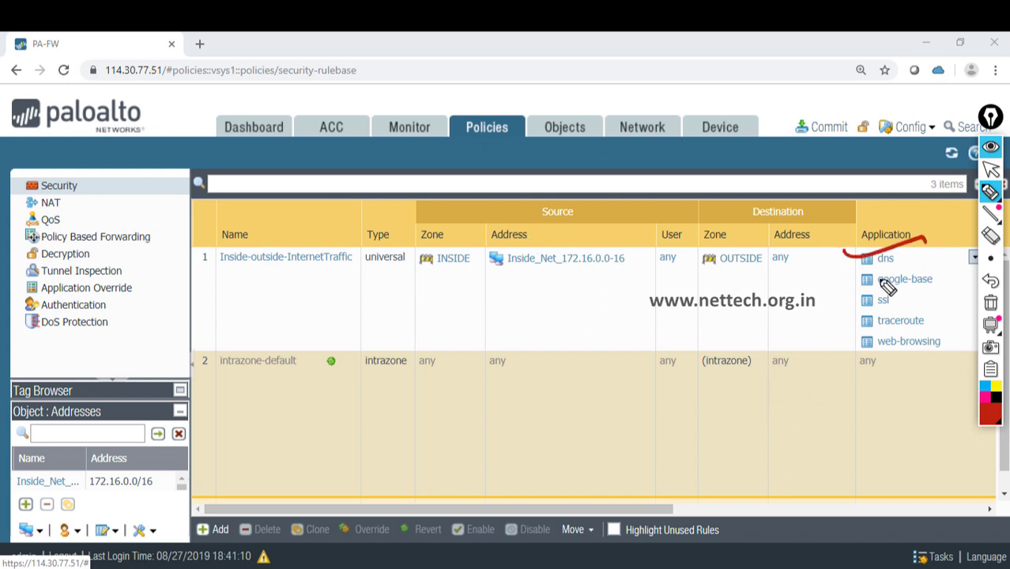
{"action": "left_click_drag", "start_coordinate": [844, 260], "coordinate": [909, 256]}
{"action": "left_click_drag", "start_coordinate": [834, 274], "coordinate": [911, 267]}
{"action": "left_click_drag", "start_coordinate": [843, 305], "coordinate": [893, 293]}
{"action": "left_click_drag", "start_coordinate": [851, 321], "coordinate": [897, 312]}
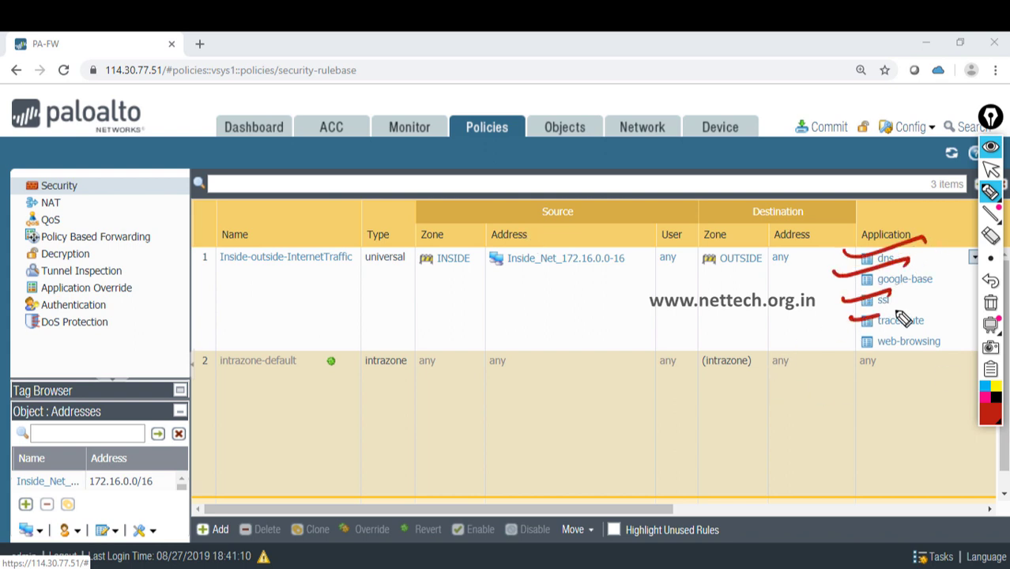
{"action": "left_click_drag", "start_coordinate": [848, 349], "coordinate": [885, 342]}
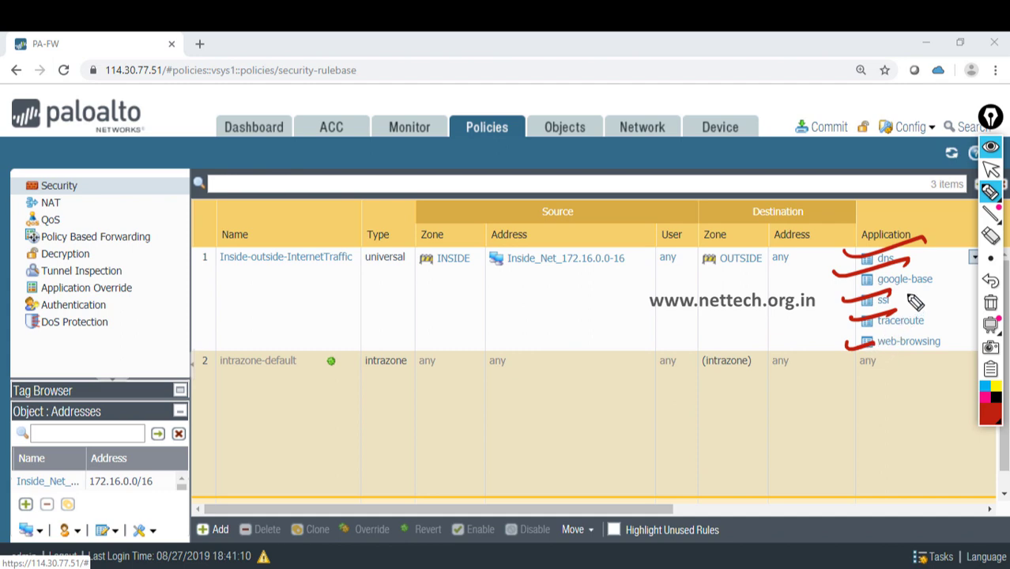
{"action": "left_click_drag", "start_coordinate": [884, 287], "coordinate": [946, 281]}
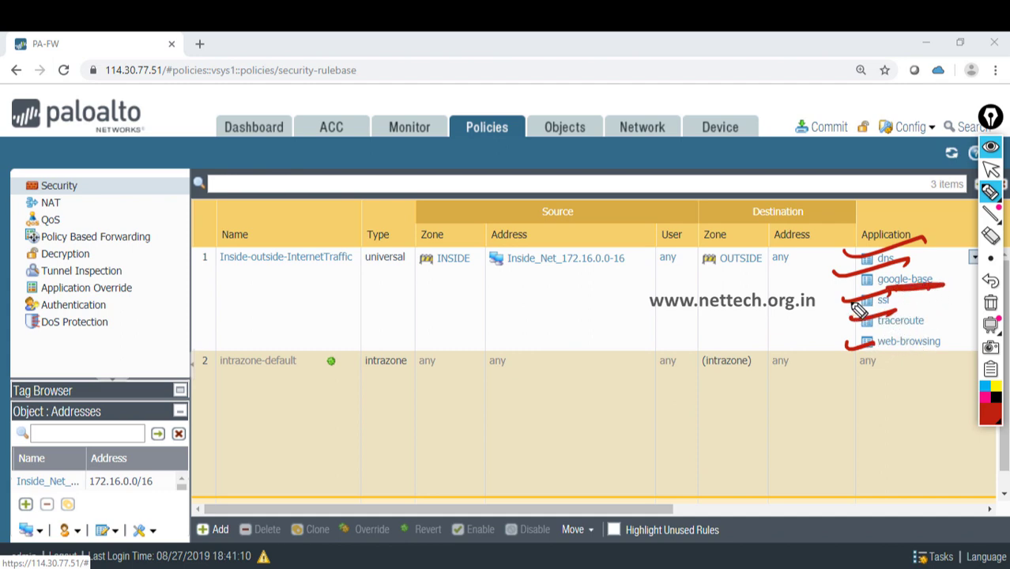
- Draw red arrows beside the ssl and web-browsing applications, clear all pen annotations and collapse the annotation toolbar
{"action": "mouse_move", "coordinate": [858, 310]}
{"action": "left_mouse_down"}
{"action": "mouse_move", "coordinate": [816, 317]}
{"action": "mouse_move", "coordinate": [808, 307]}
{"action": "mouse_move", "coordinate": [819, 313]}
{"action": "left_mouse_up"}
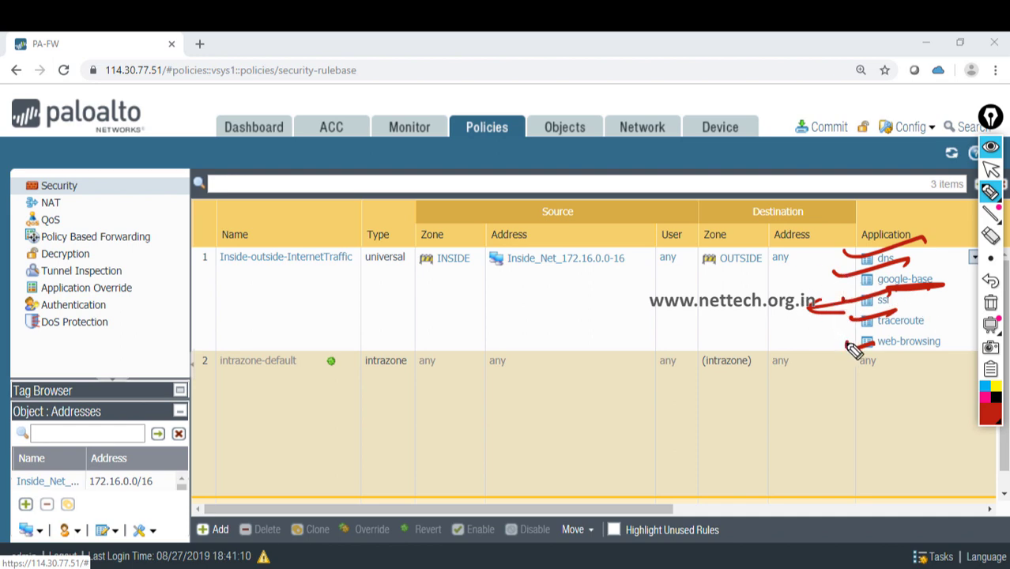
{"action": "mouse_move", "coordinate": [852, 343]}
{"action": "left_mouse_down"}
{"action": "mouse_move", "coordinate": [830, 350]}
{"action": "mouse_move", "coordinate": [854, 357]}
{"action": "left_mouse_up"}
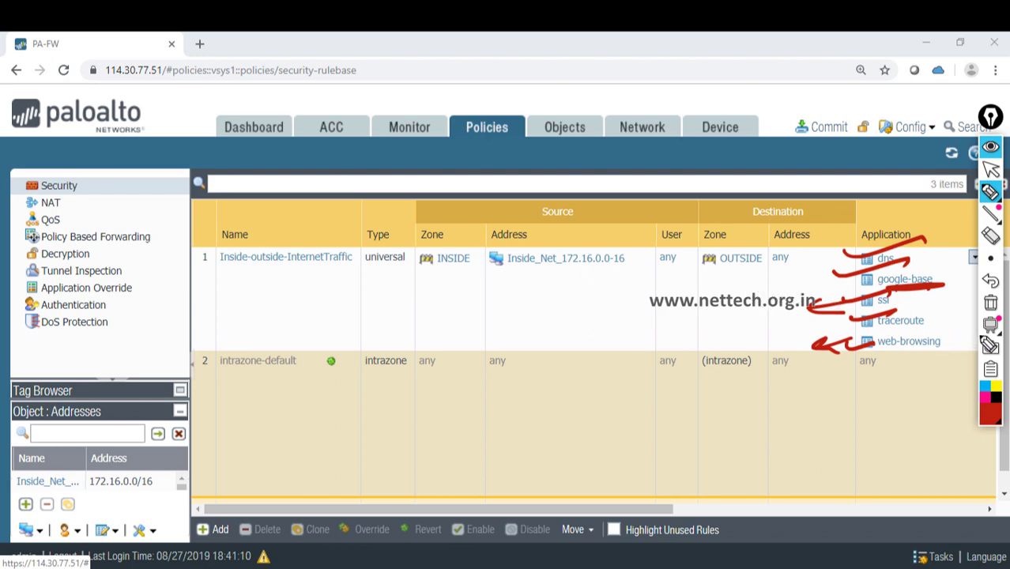
{"action": "left_click", "coordinate": [990, 324]}
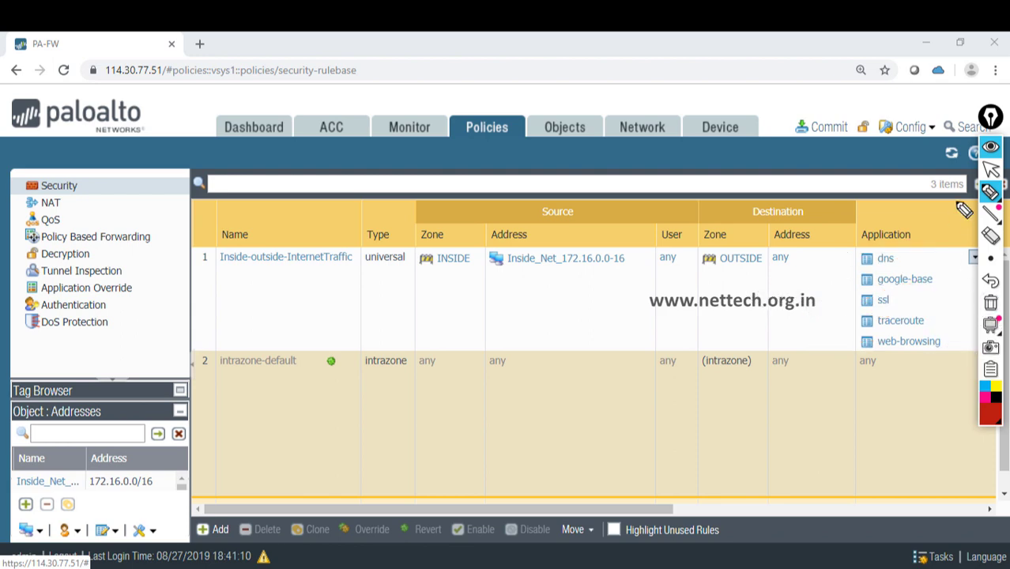
{"action": "left_click", "coordinate": [989, 148]}
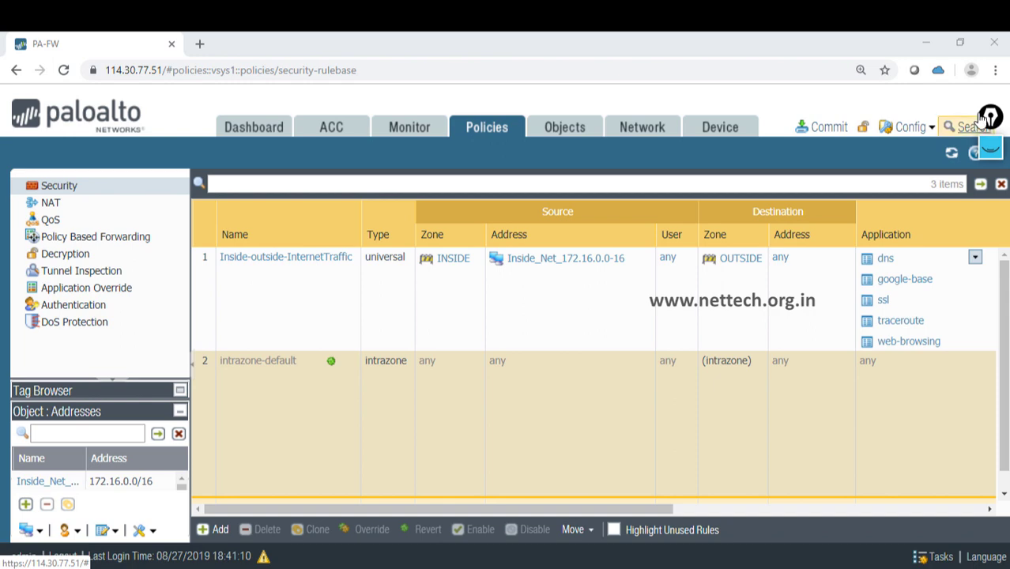
- Commit the security and NAT rule configuration to the firewall and close the commit status once it completes
{"action": "left_click", "coordinate": [822, 135]}
{"action": "left_click", "coordinate": [670, 540]}
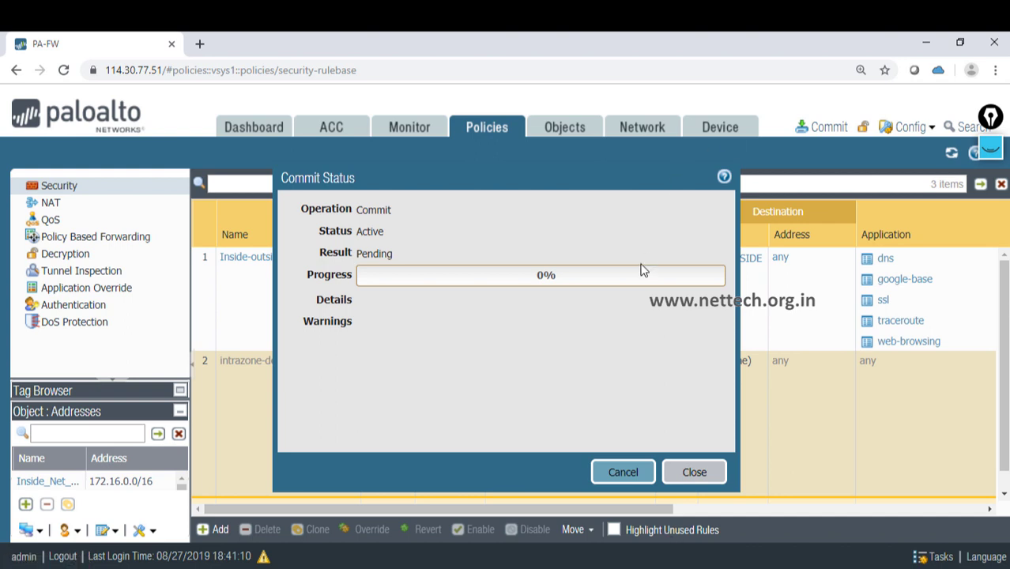
{"action": "left_click_drag", "start_coordinate": [566, 181], "coordinate": [557, 165]}
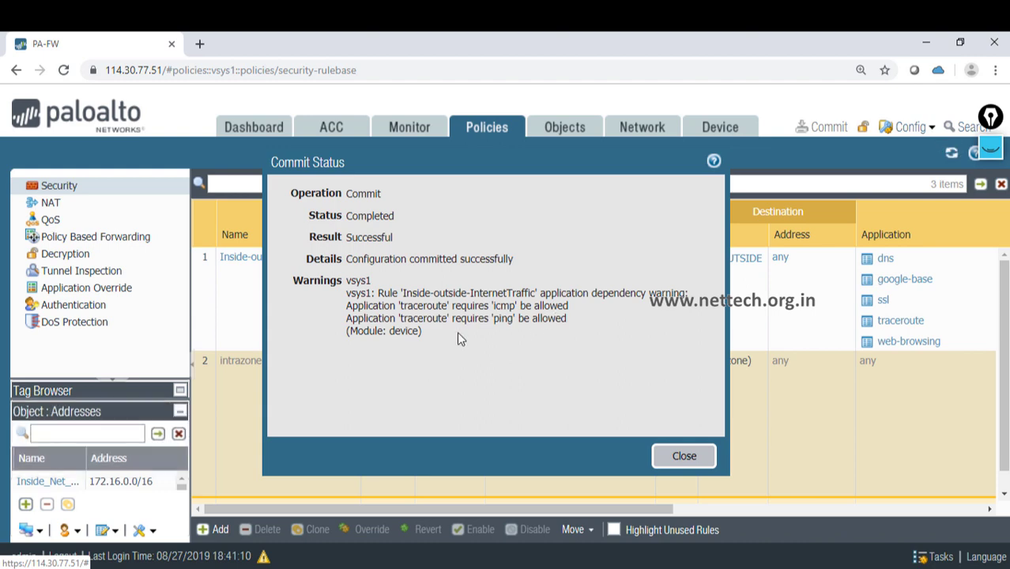
{"action": "left_click", "coordinate": [681, 455]}
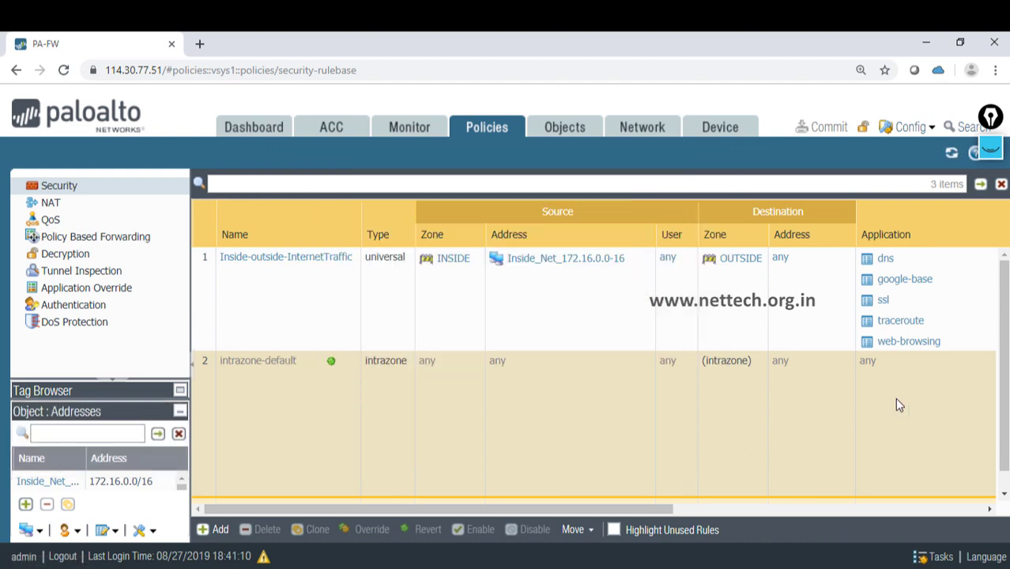
- Add the ping application to the Inside-outside-InternetTraffic security rule and save the rule
{"action": "left_click", "coordinate": [304, 265]}
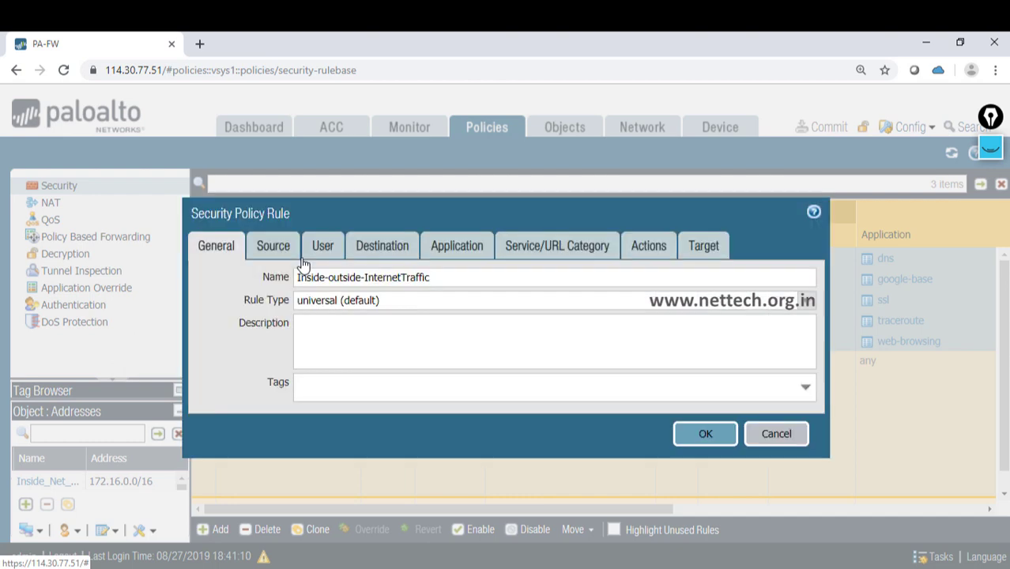
{"action": "left_click", "coordinate": [547, 276]}
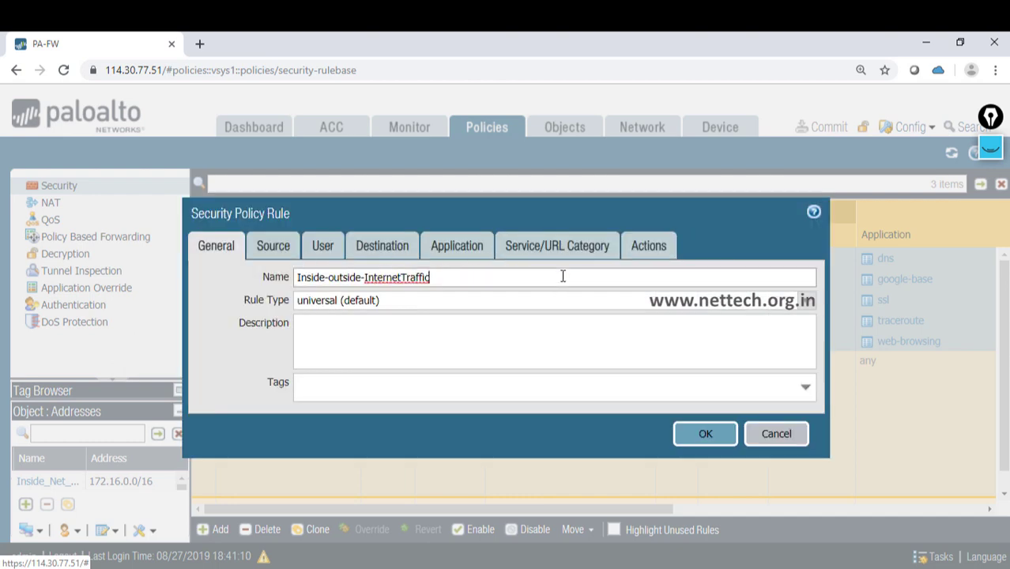
{"action": "left_click", "coordinate": [455, 248]}
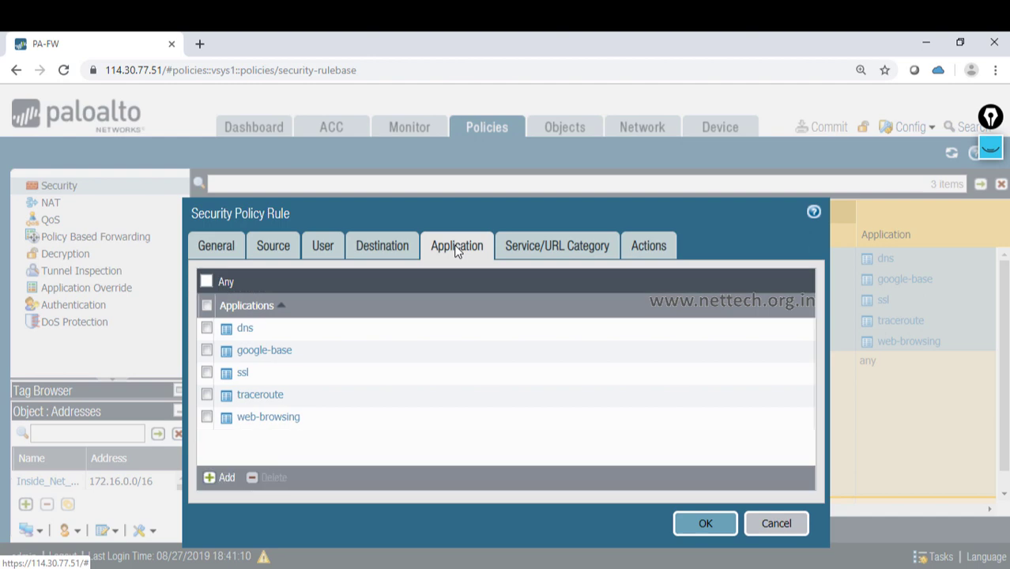
{"action": "left_click", "coordinate": [225, 478]}
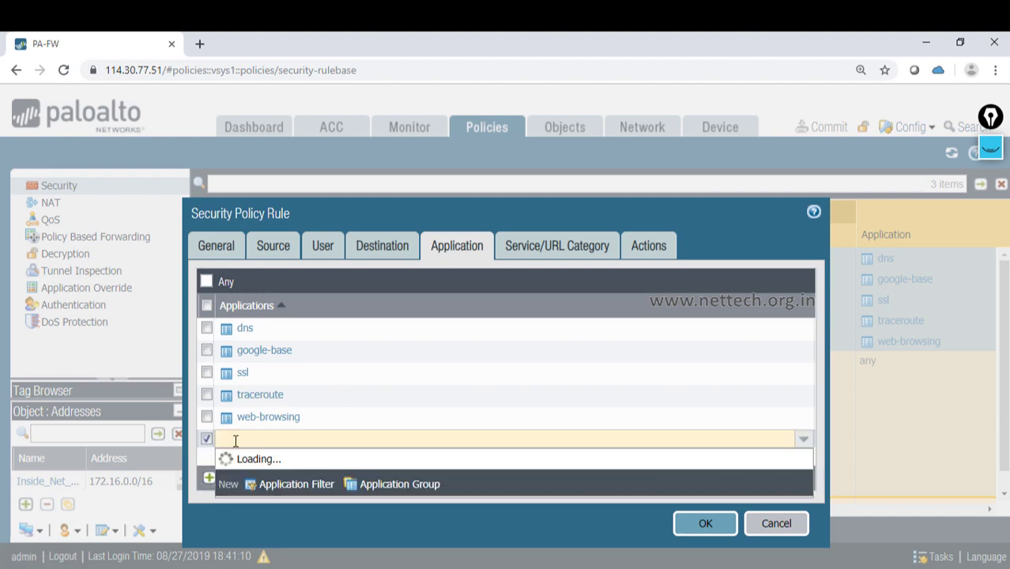
{"action": "type", "text": "pin"}
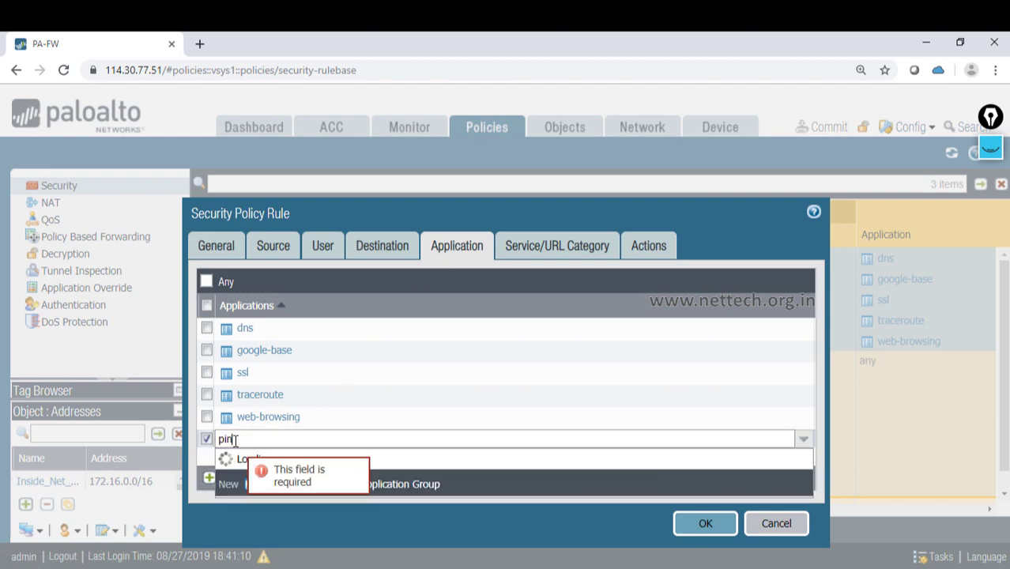
{"action": "type", "text": "g"}
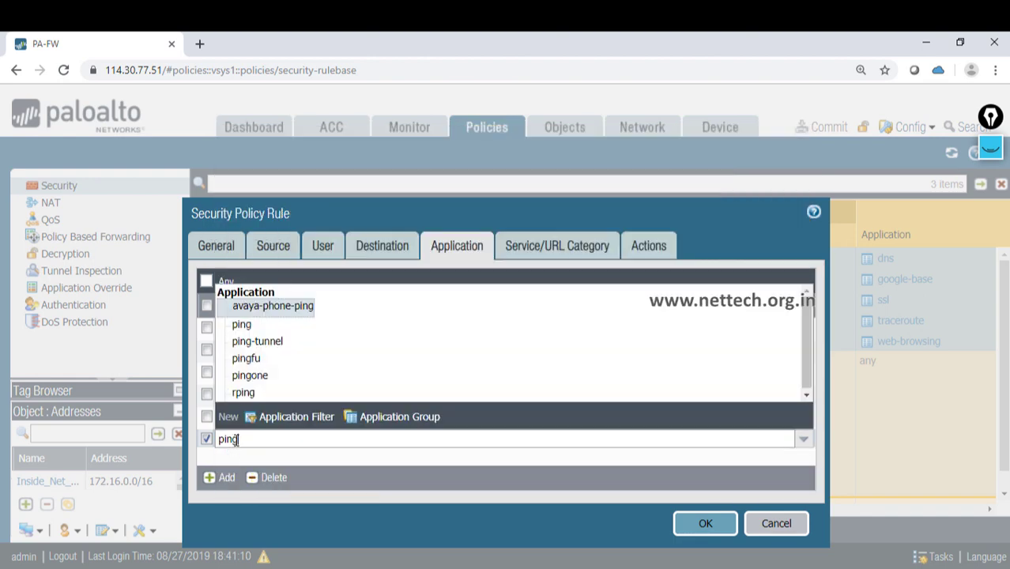
{"action": "left_click", "coordinate": [242, 324]}
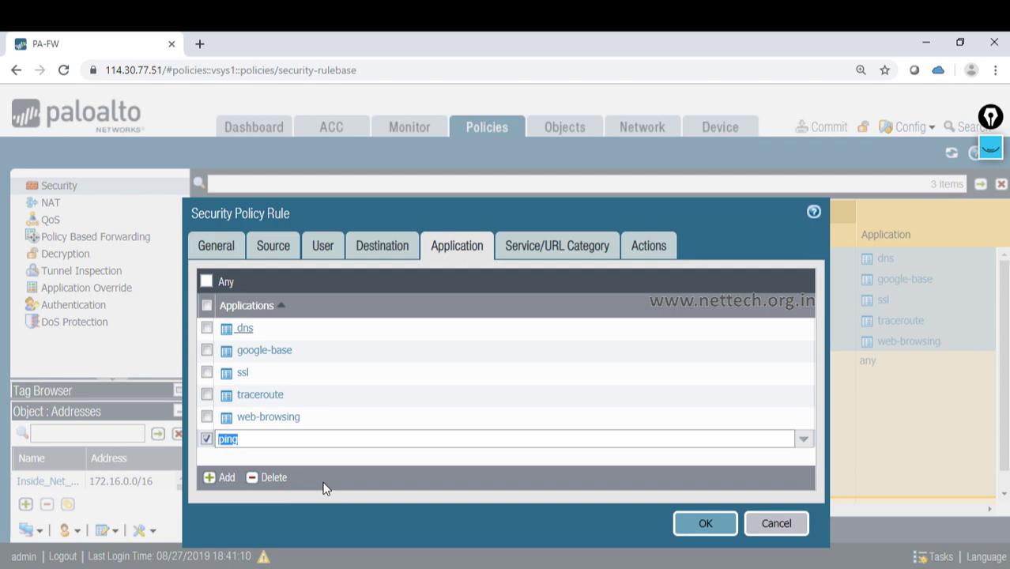
{"action": "left_click", "coordinate": [362, 460]}
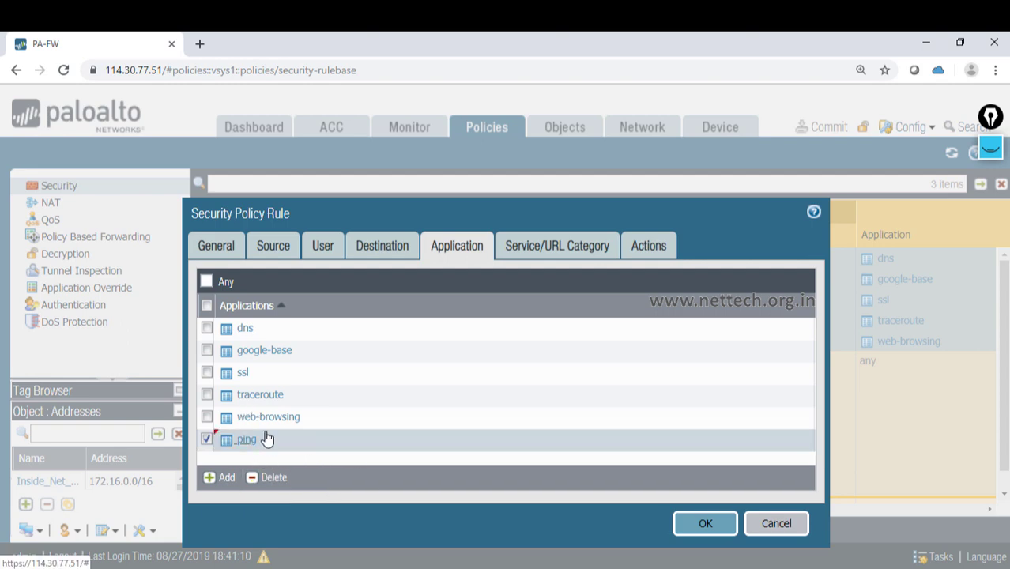
{"action": "left_click", "coordinate": [703, 527]}
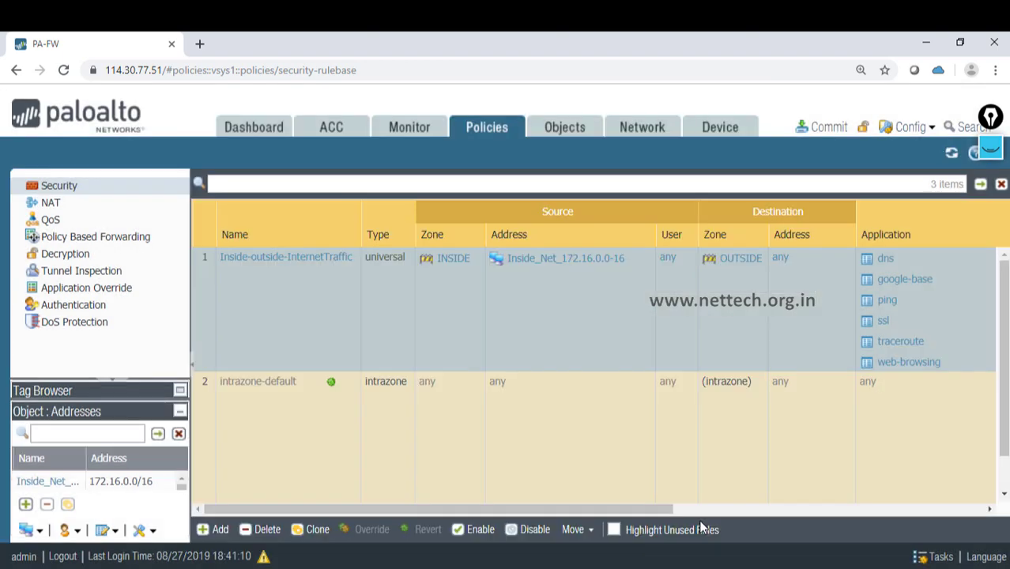
- Commit all changes, including the updated Inside-outside-InternetTraffic rule, and dismiss the commit status
{"action": "left_click", "coordinate": [827, 127]}
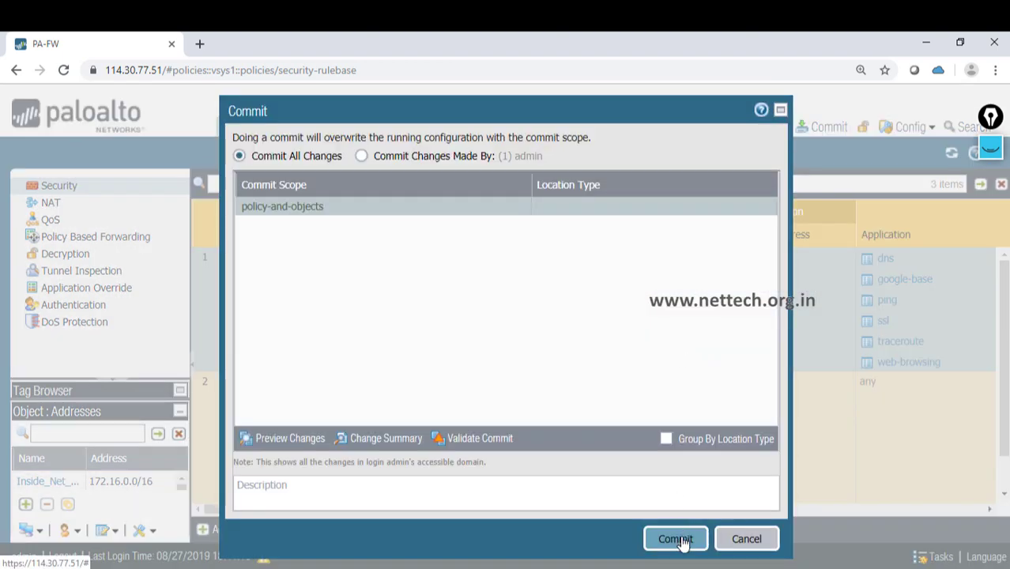
{"action": "left_click", "coordinate": [676, 539]}
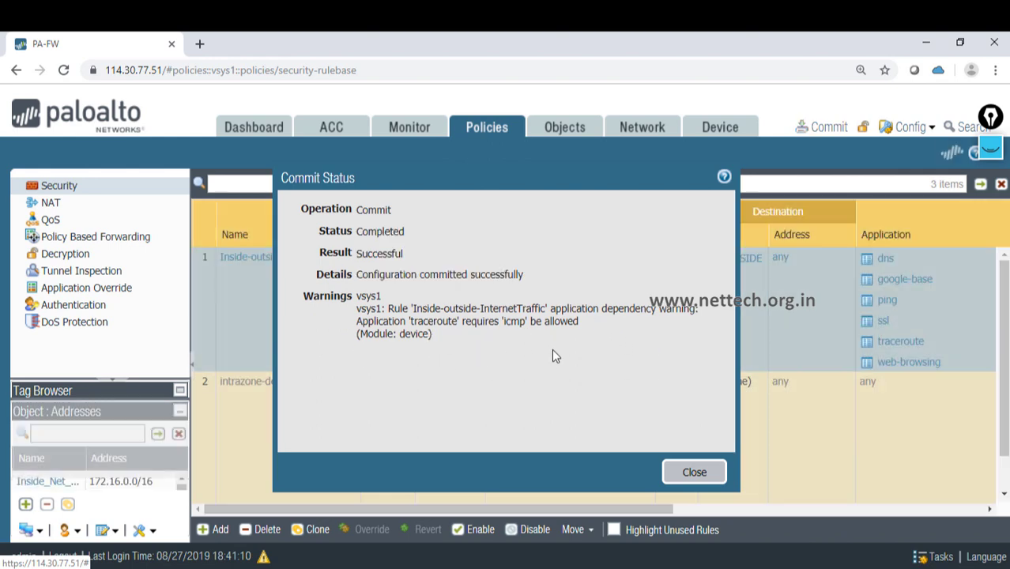
{"action": "left_click", "coordinate": [695, 473]}
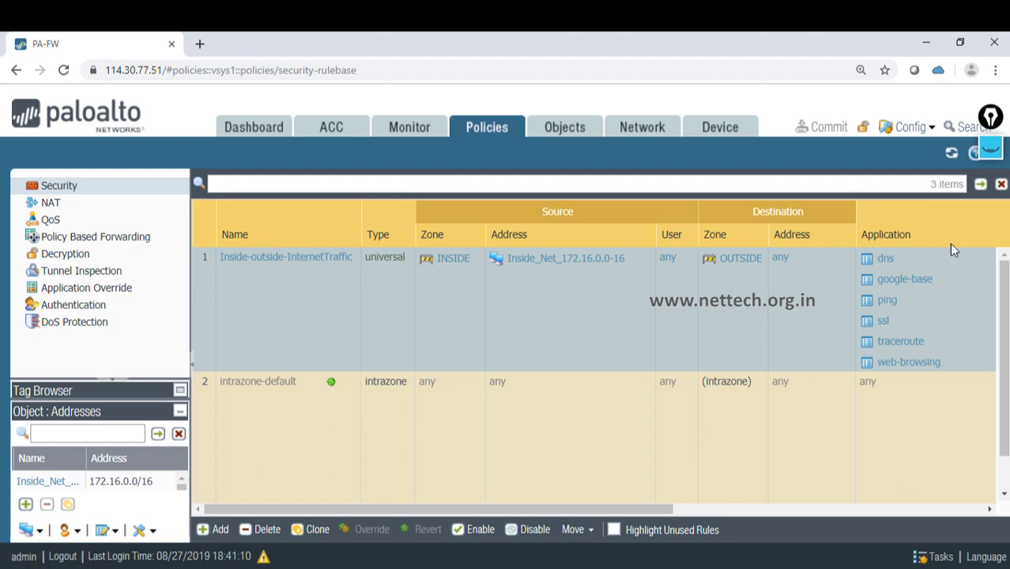
- Switch to the test client's Command Prompt, ping 8.8.8.8 and stop the ping after a few replies
{"action": "left_click", "coordinate": [928, 43]}
{"action": "left_click", "coordinate": [273, 566]}
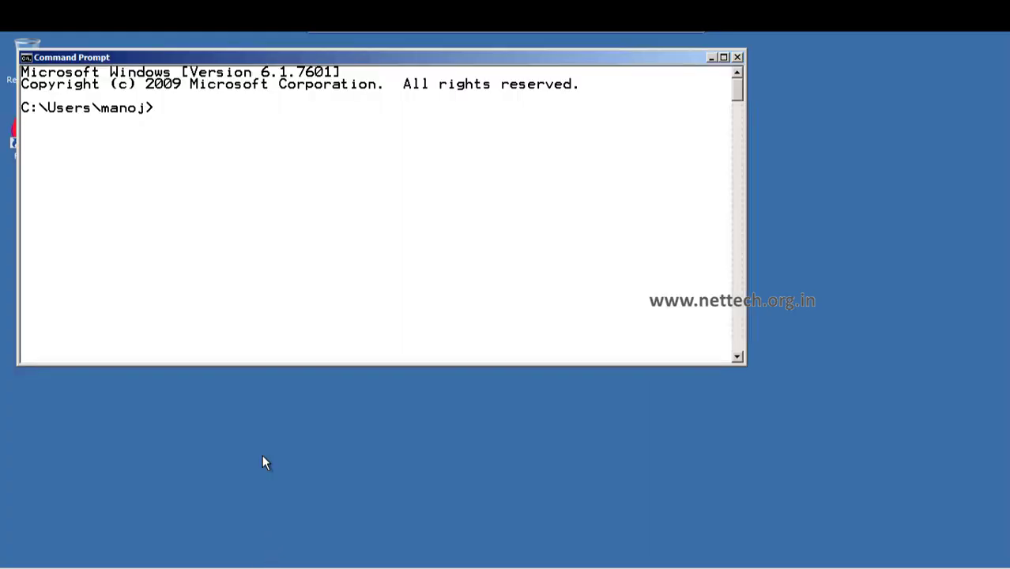
{"action": "type", "text": "ping 8.8.8.8"}
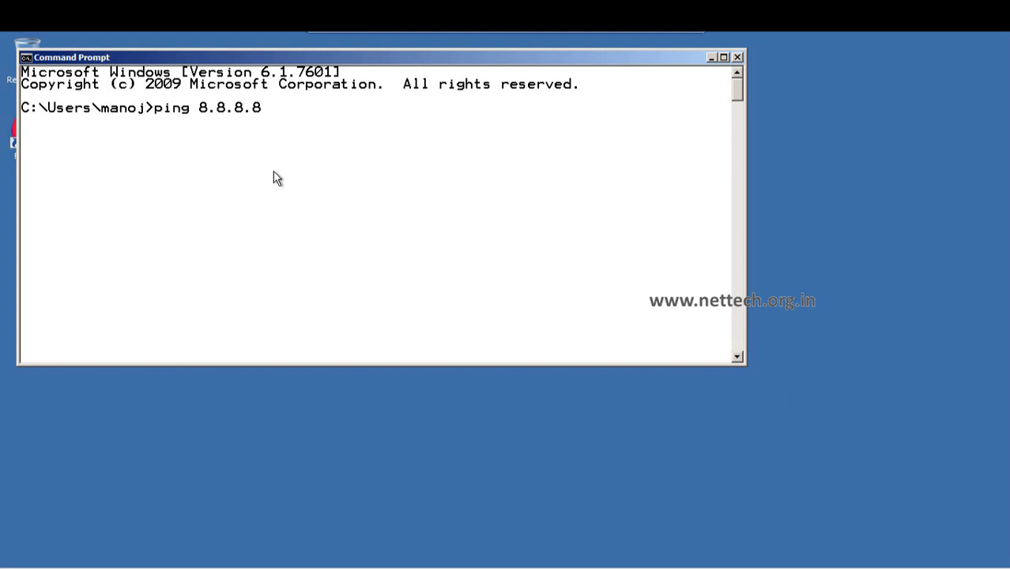
{"action": "key", "text": "Return"}
{"action": "key", "text": "ctrl+c"}
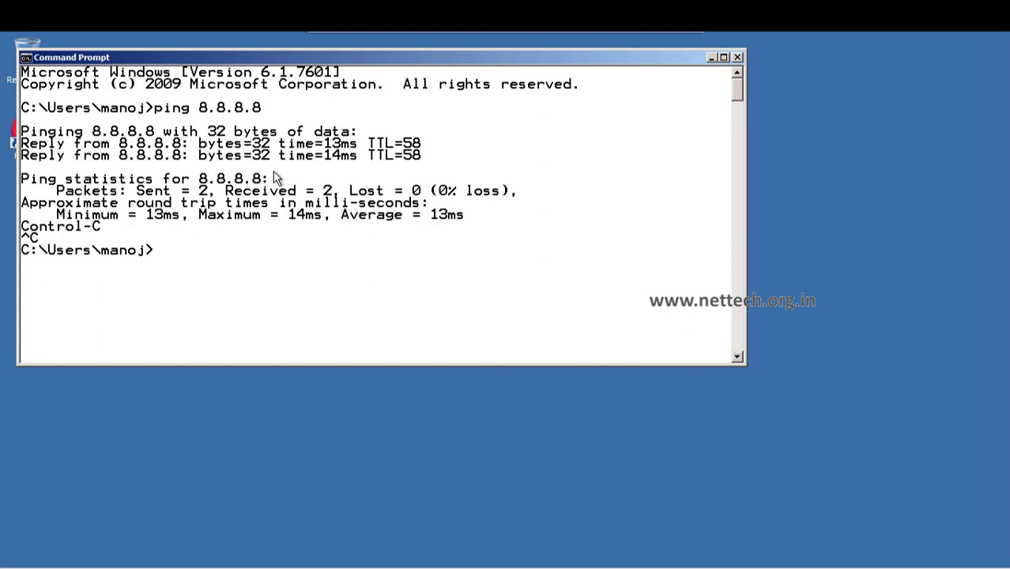
- Resolve cisco.com with nslookup and close the Command Prompt
{"action": "type", "text": "nslookup"}
{"action": "key", "text": "Return"}
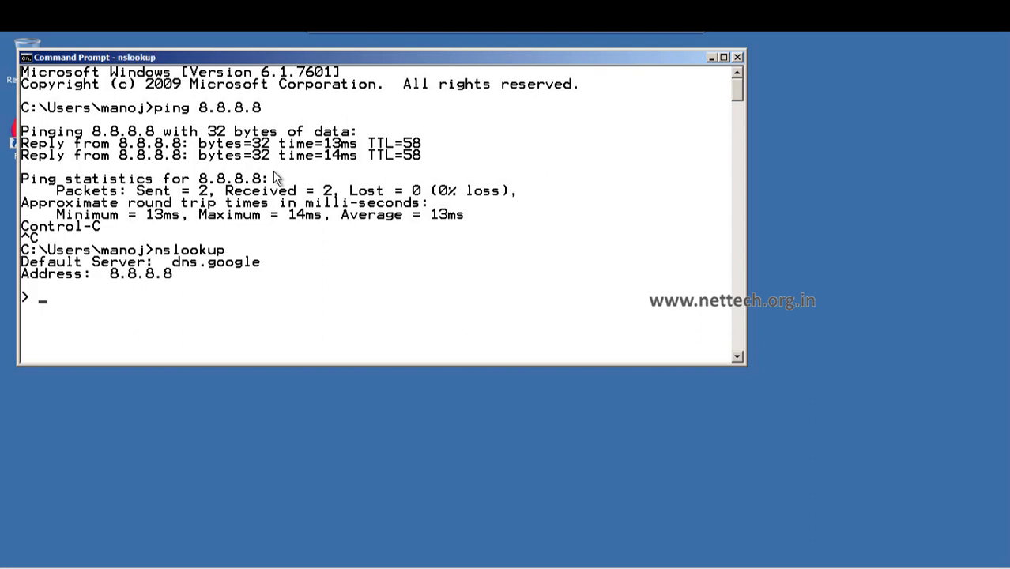
{"action": "type", "text": "cisco.com"}
{"action": "key", "text": "Return"}
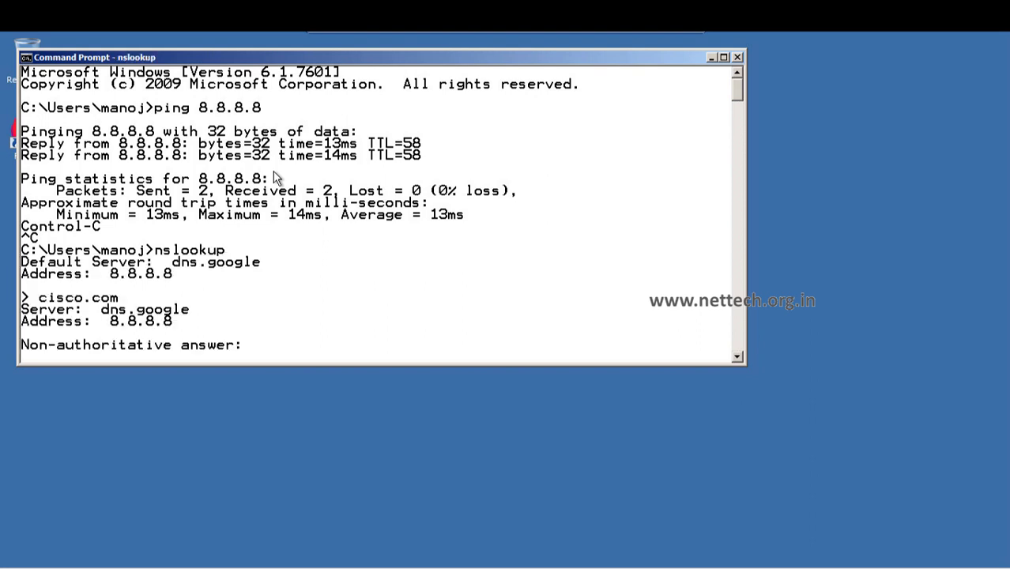
{"action": "left_click", "coordinate": [738, 57]}
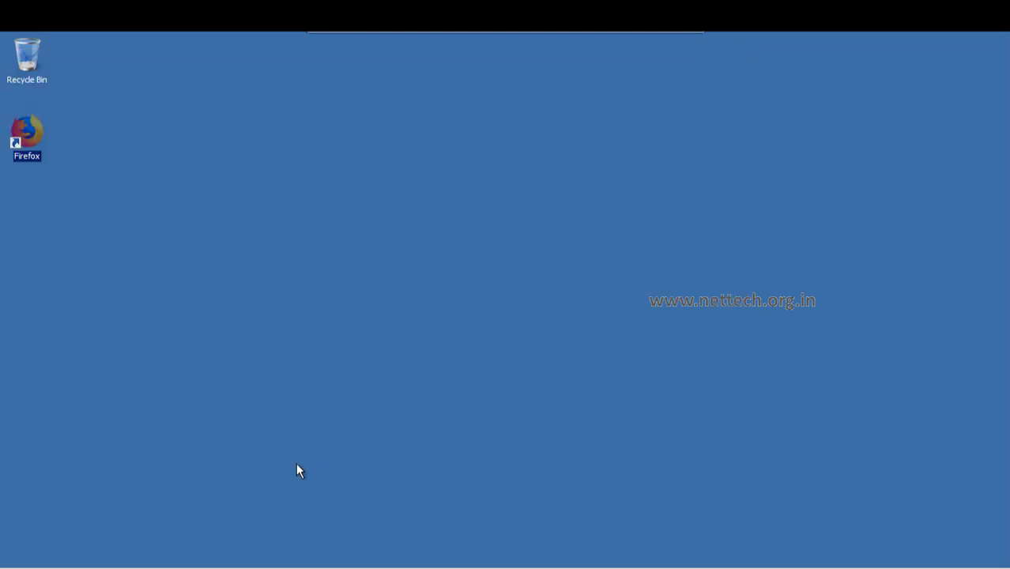
- Switch to Firefox on the test client, load google.com and minimize the browser
{"action": "left_click", "coordinate": [207, 458]}
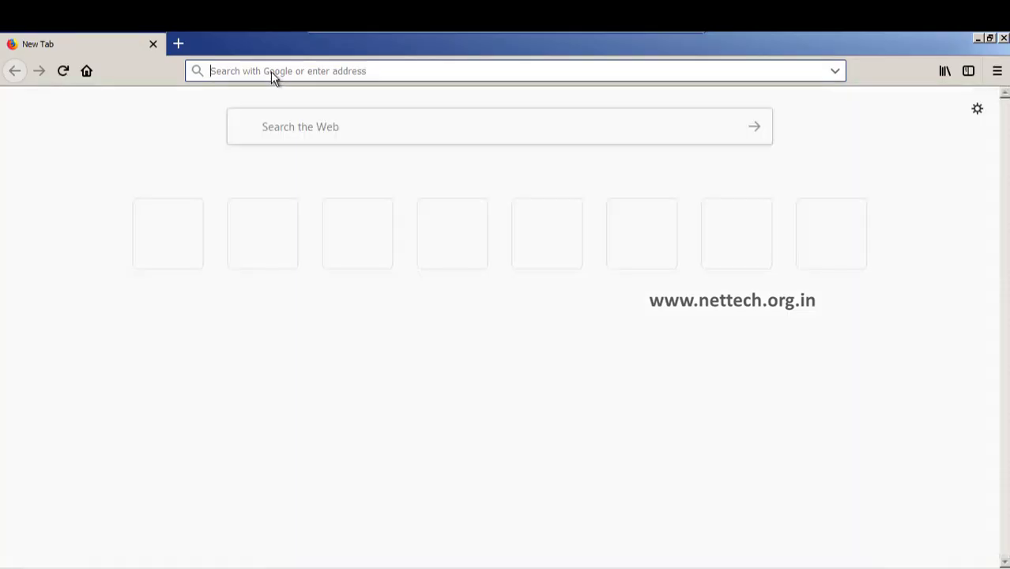
{"action": "type", "text": "go"}
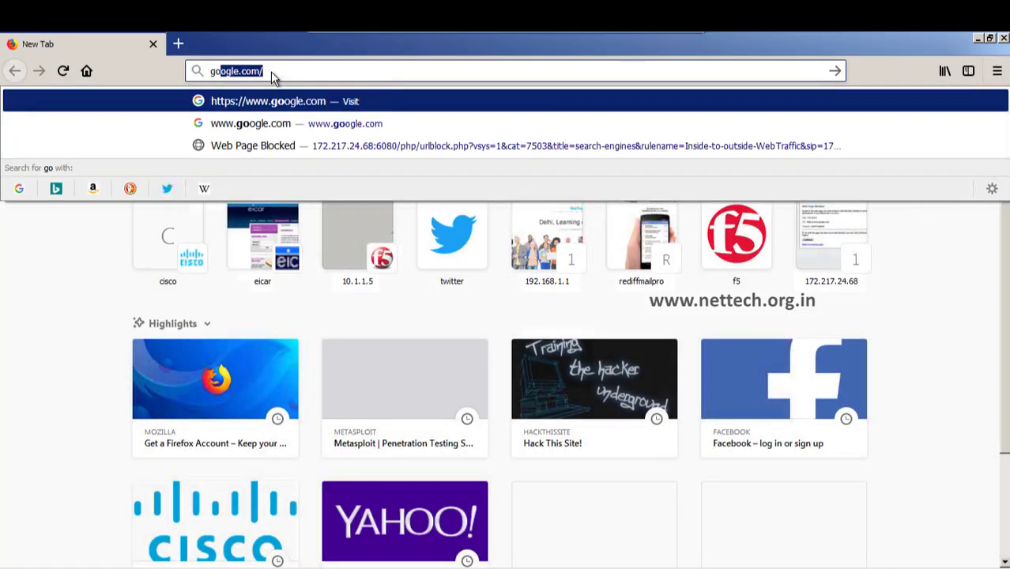
{"action": "type", "text": "ogle.com"}
{"action": "key", "text": "Return"}
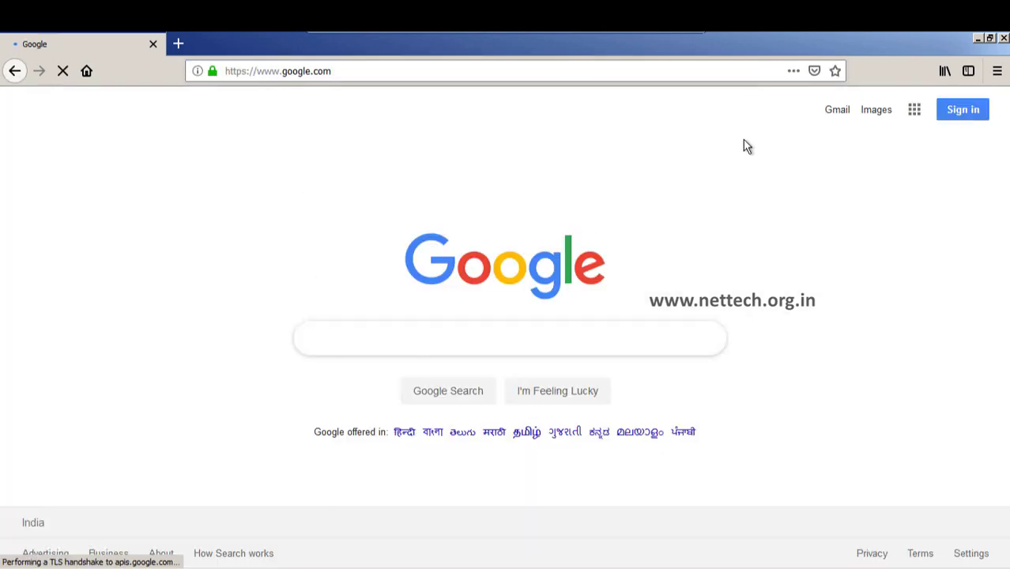
{"action": "left_click", "coordinate": [978, 37]}
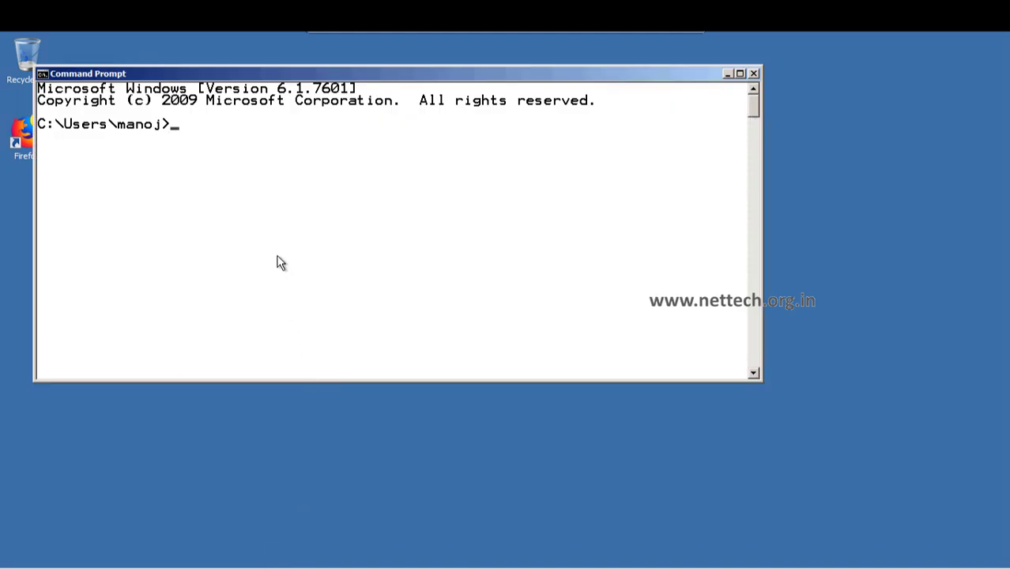
- Resolve facebook.com with nslookup in a new Command Prompt and minimize the window
{"action": "key", "text": "Return"}
{"action": "key", "text": "Return"}
{"action": "key", "text": "Return"}
{"action": "type", "text": "nslo"}
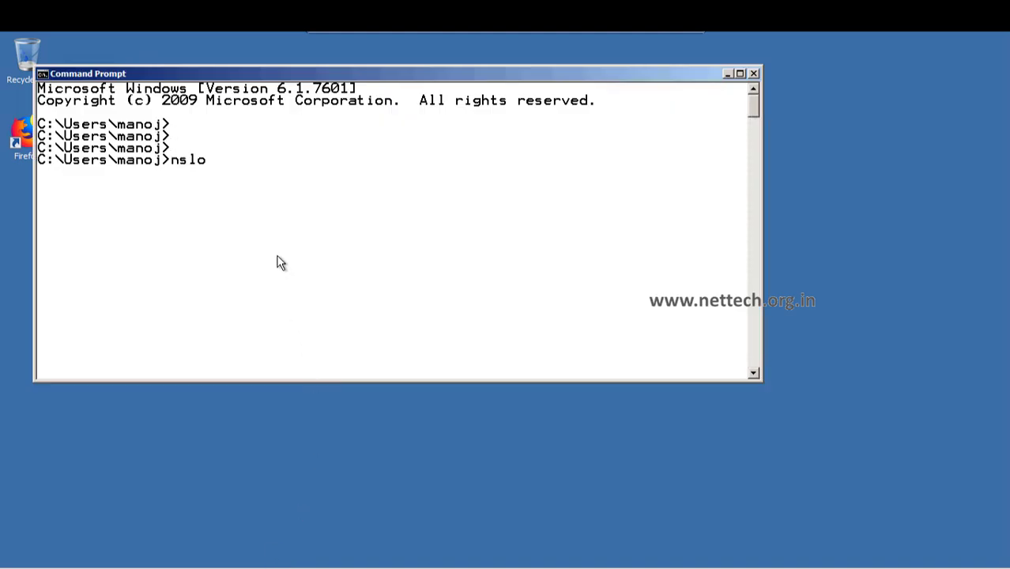
{"action": "type", "text": "okup"}
{"action": "key", "text": "Return"}
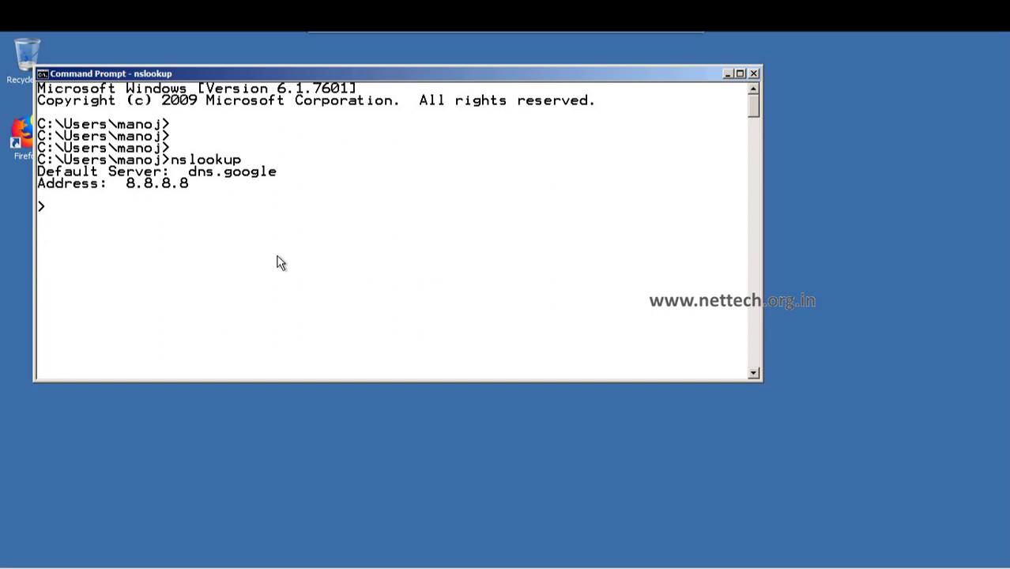
{"action": "type", "text": "facebook.com"}
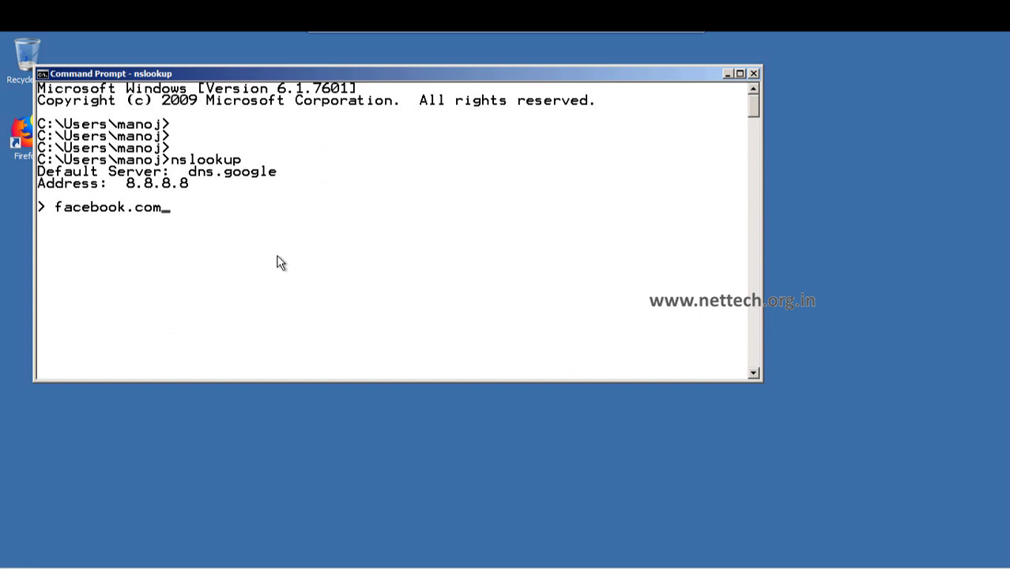
{"action": "key", "text": "Return"}
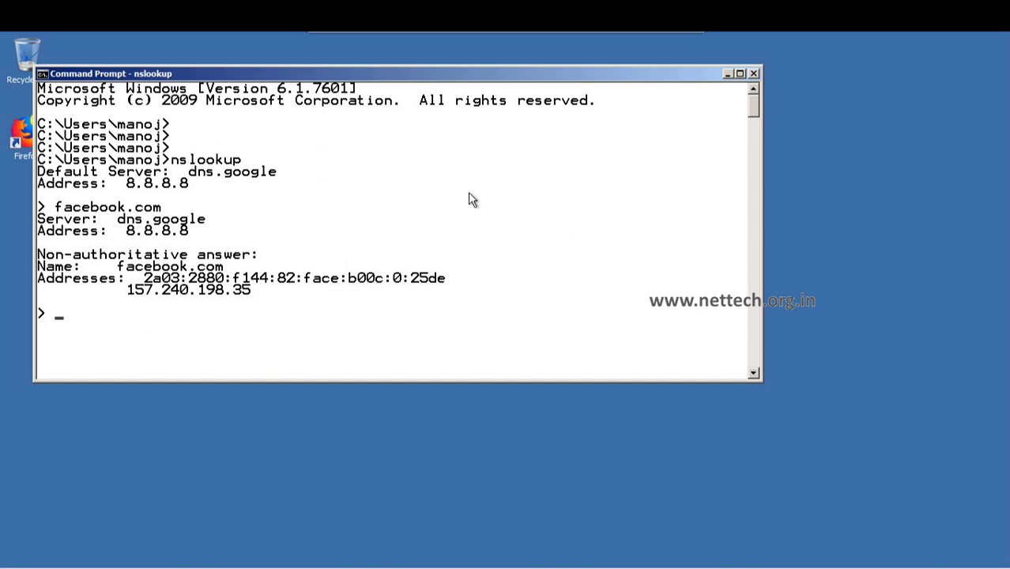
{"action": "left_click", "coordinate": [728, 75]}
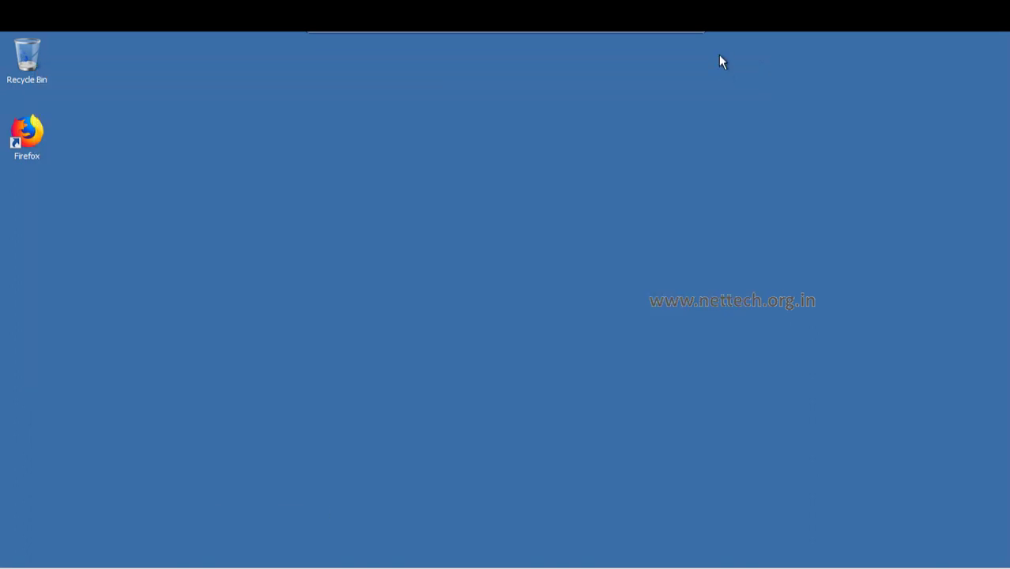